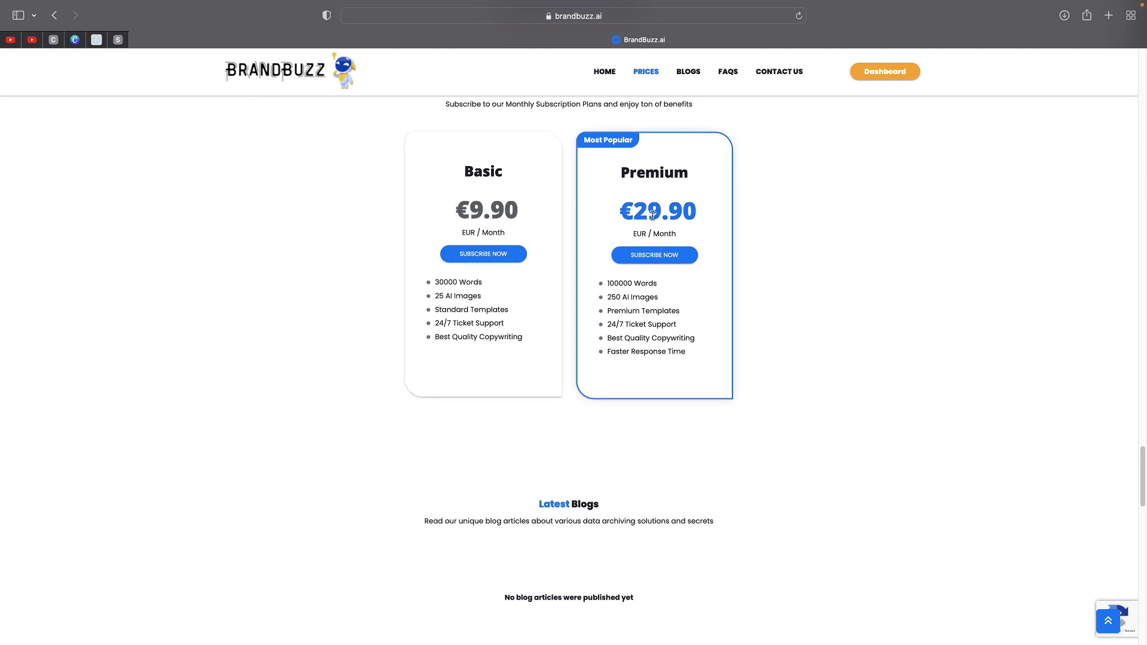
scroll(652, 215, "up", 15)
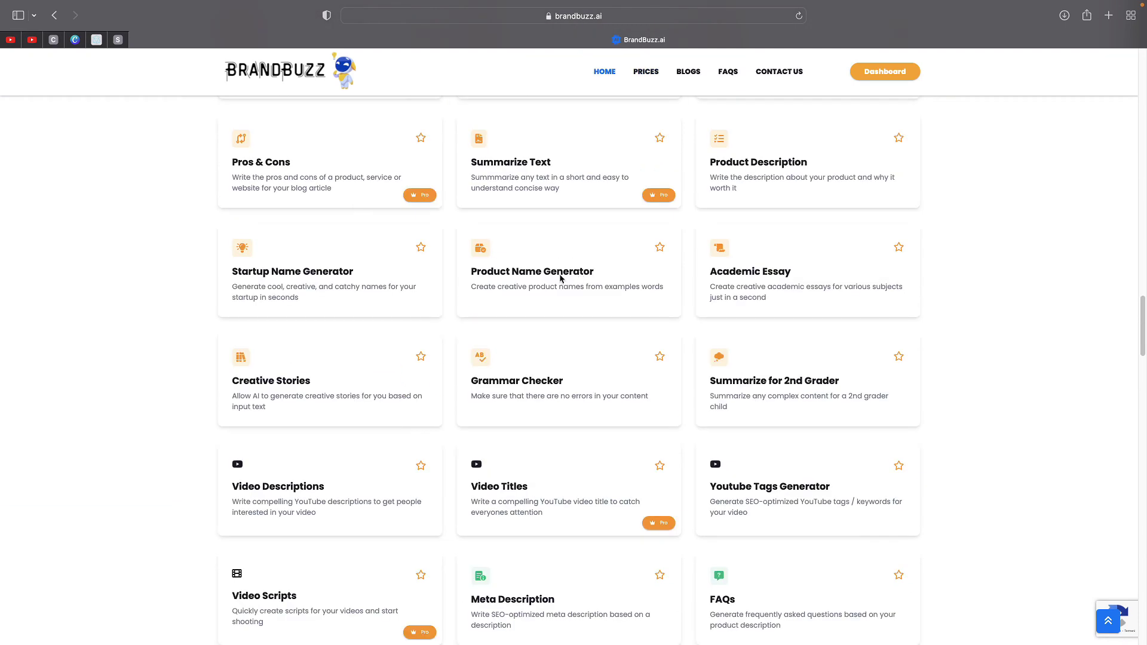
scroll(561, 277, "up", 10)
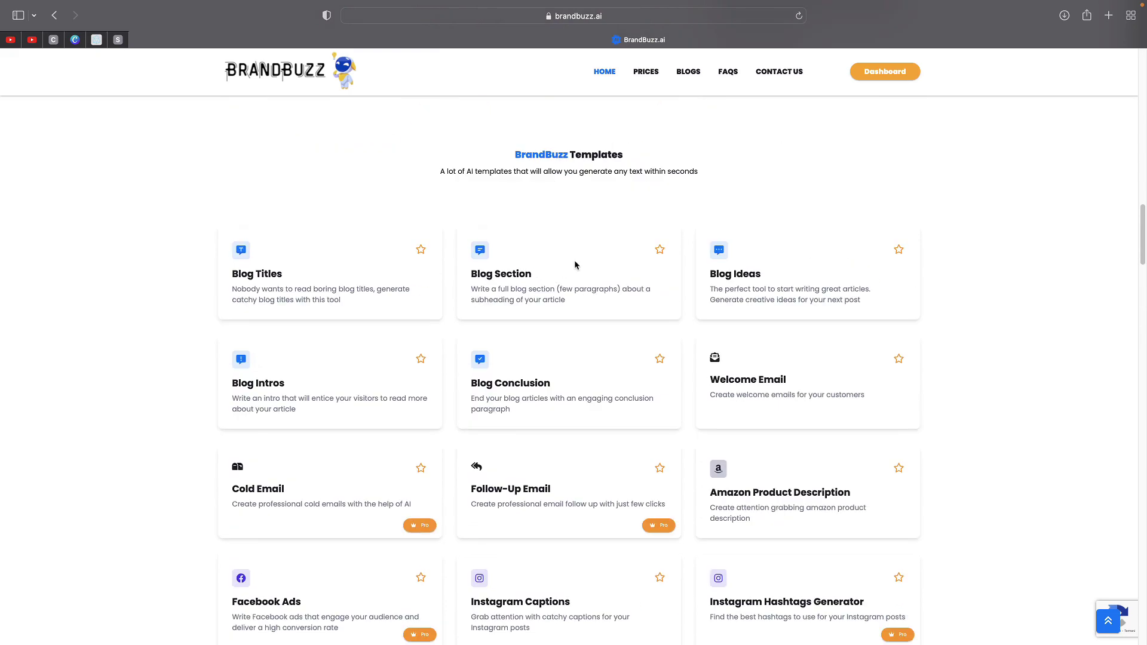
scroll(568, 269, "up", 5)
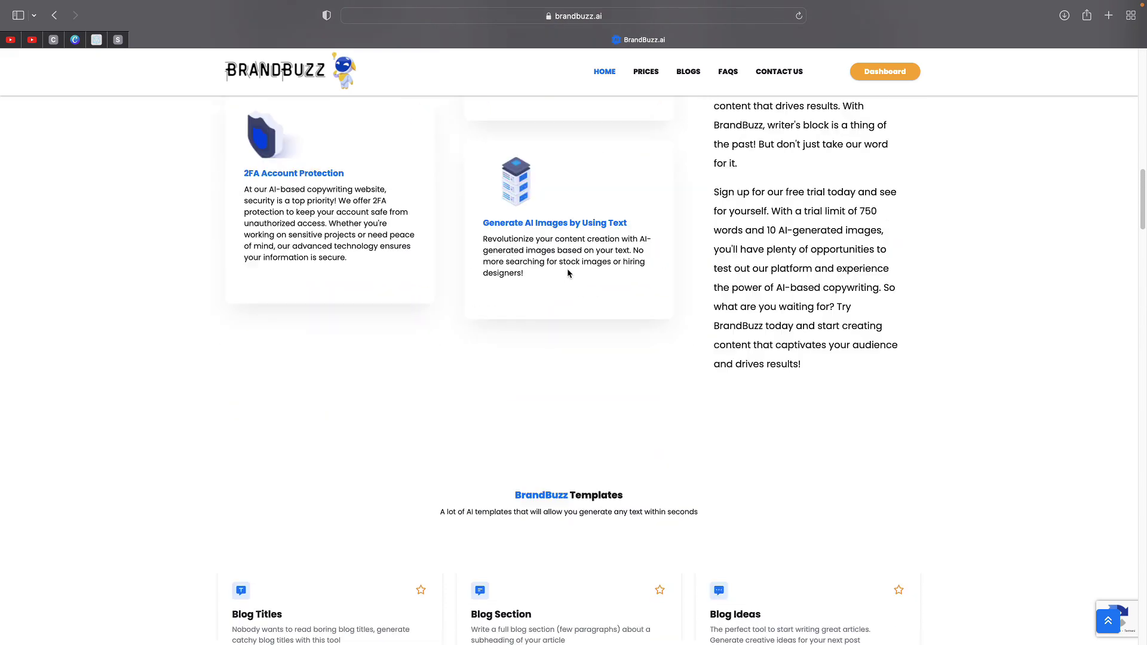
scroll(568, 273, "up", 9)
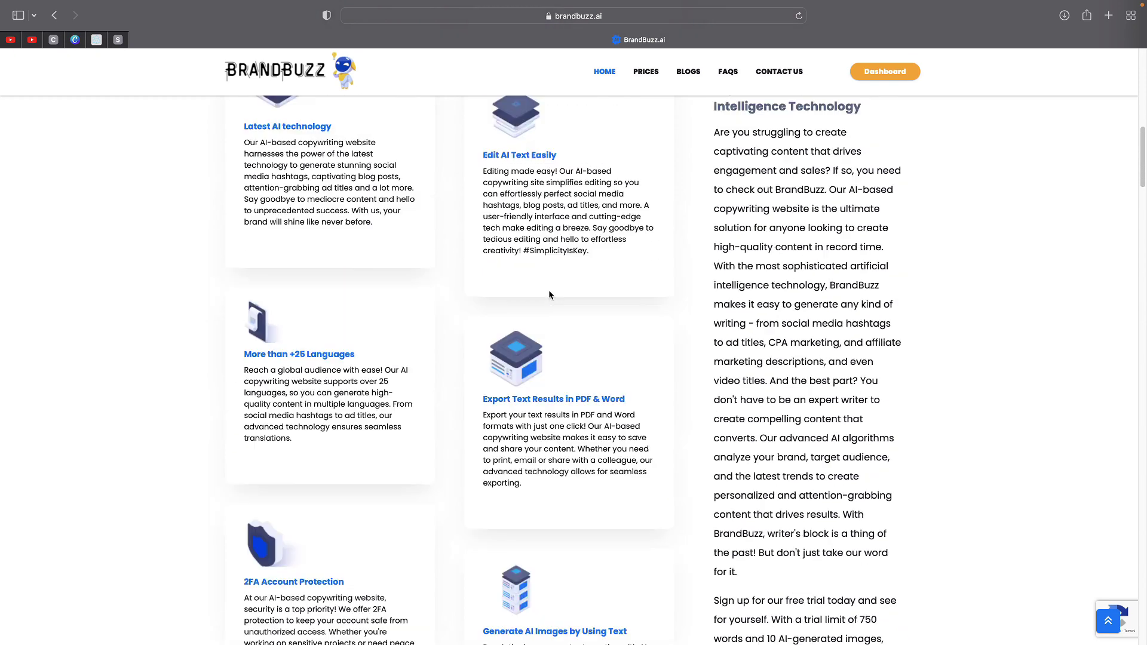
scroll(528, 298, "up", 10)
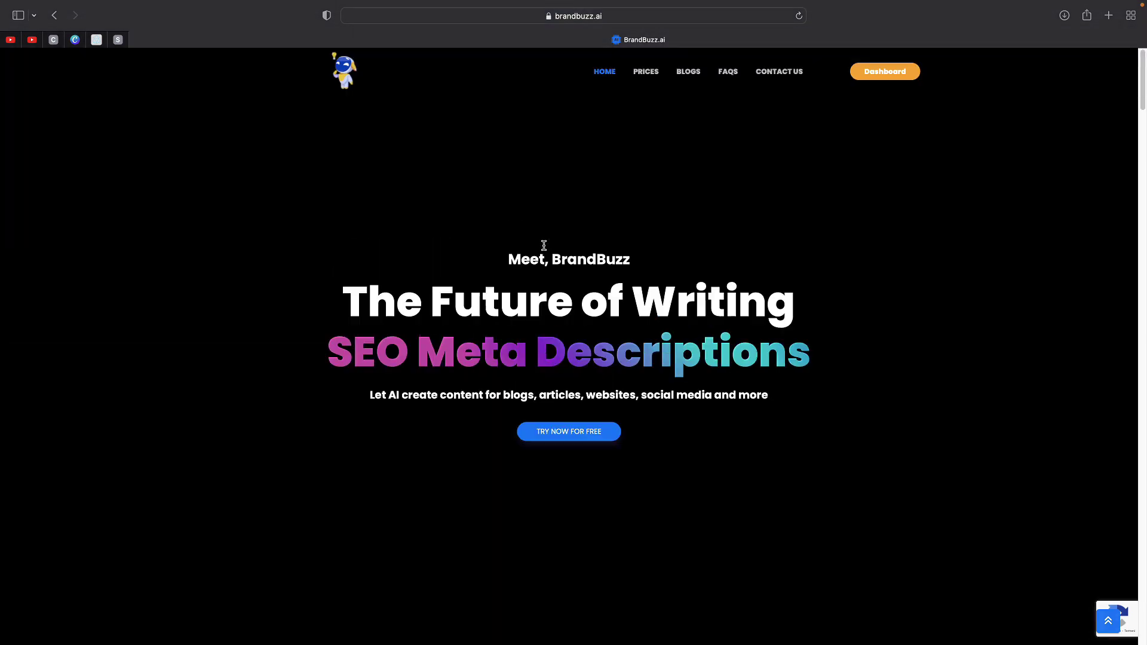
scroll(544, 248, "down", 20)
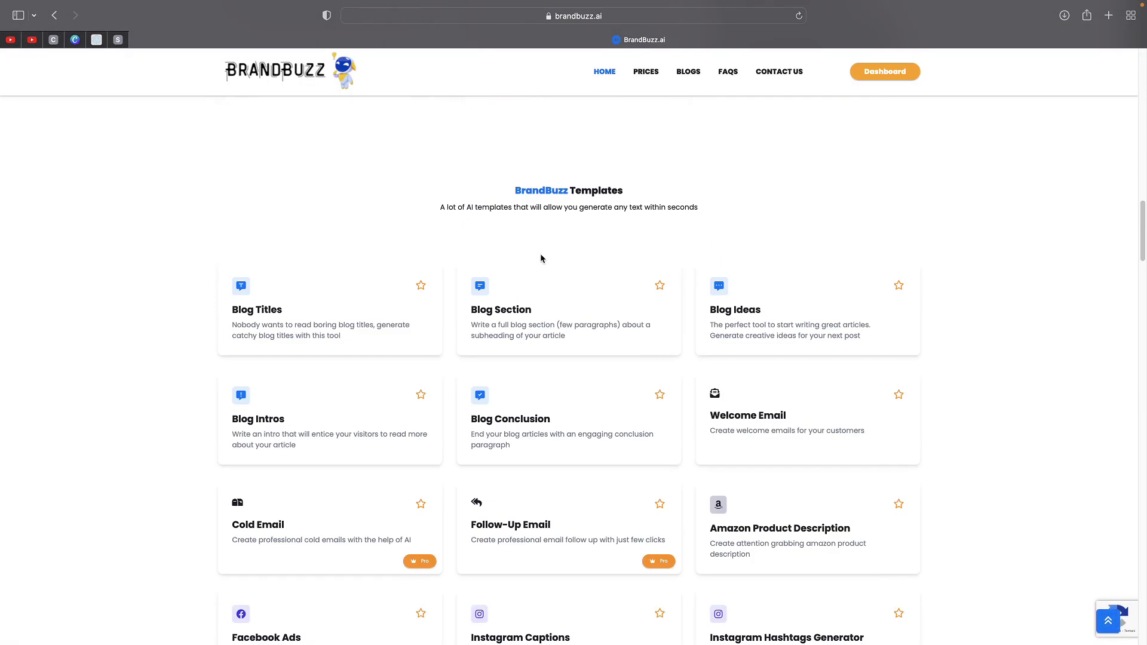
scroll(577, 242, "up", 1)
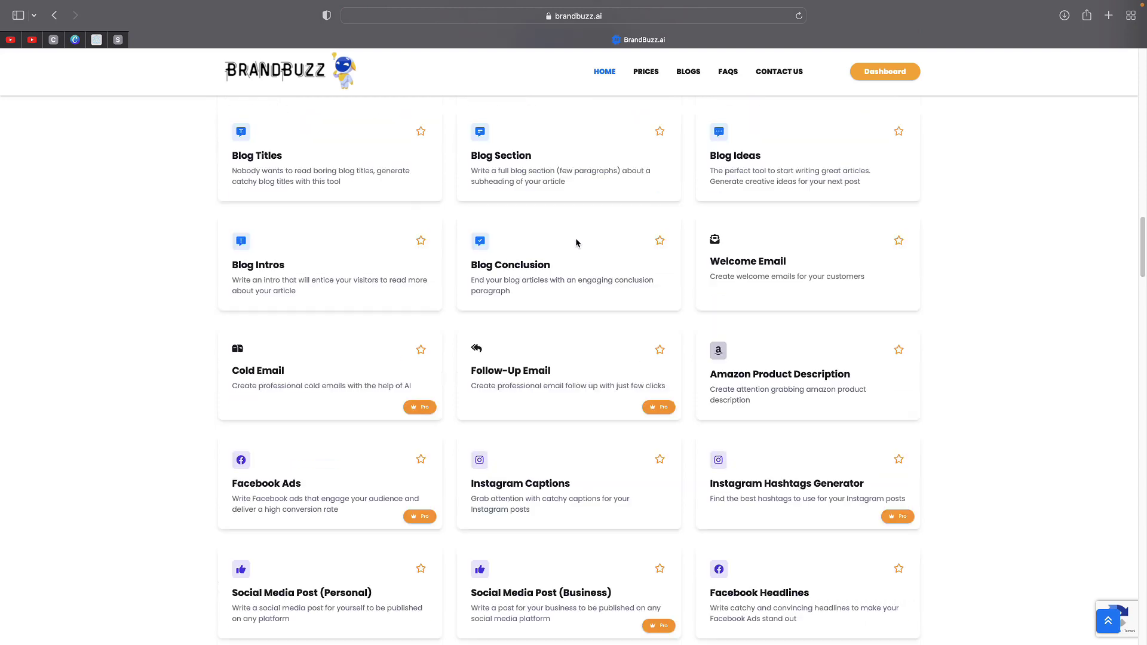
scroll(554, 263, "up", 2)
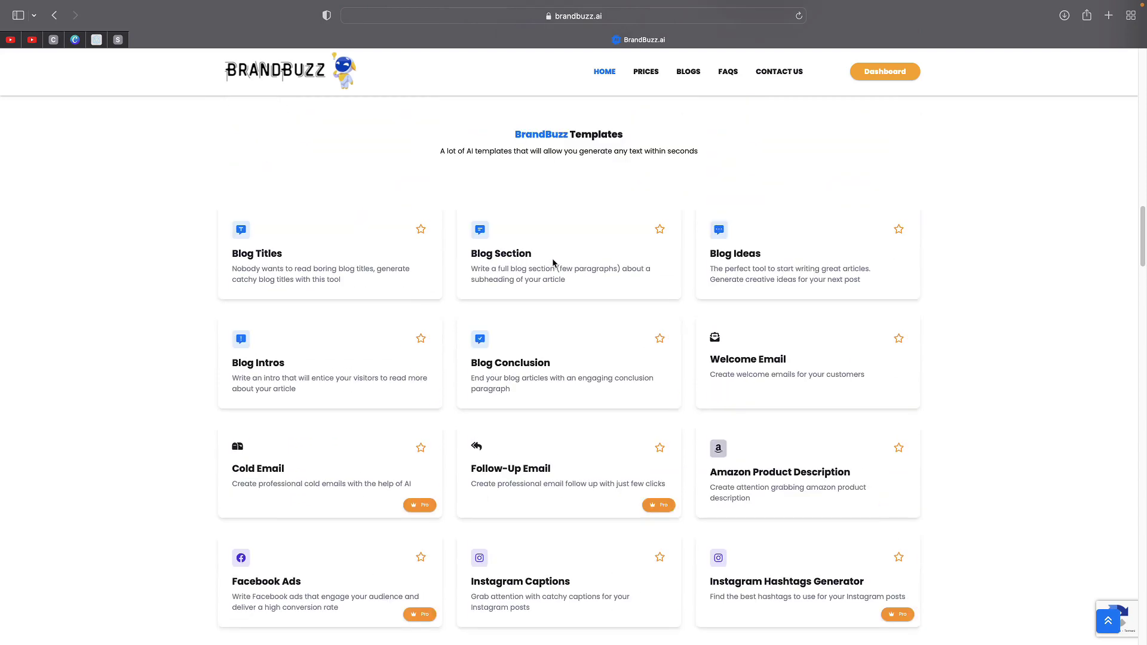
scroll(552, 263, "down", 2)
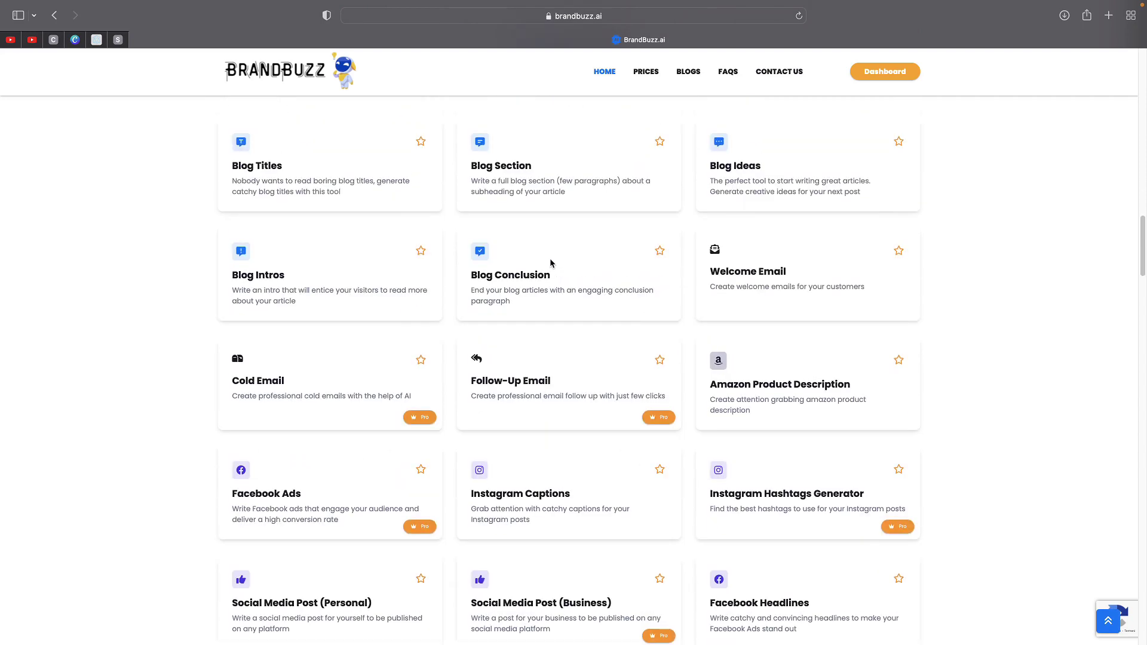
scroll(550, 263, "down", 3)
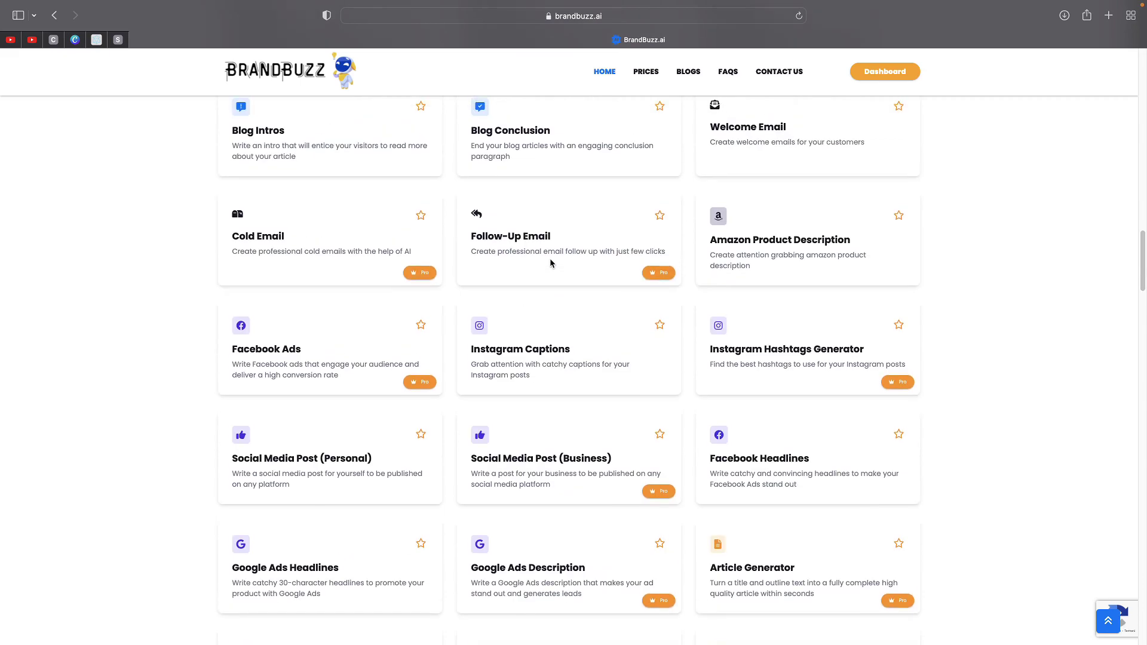
scroll(550, 263, "down", 15)
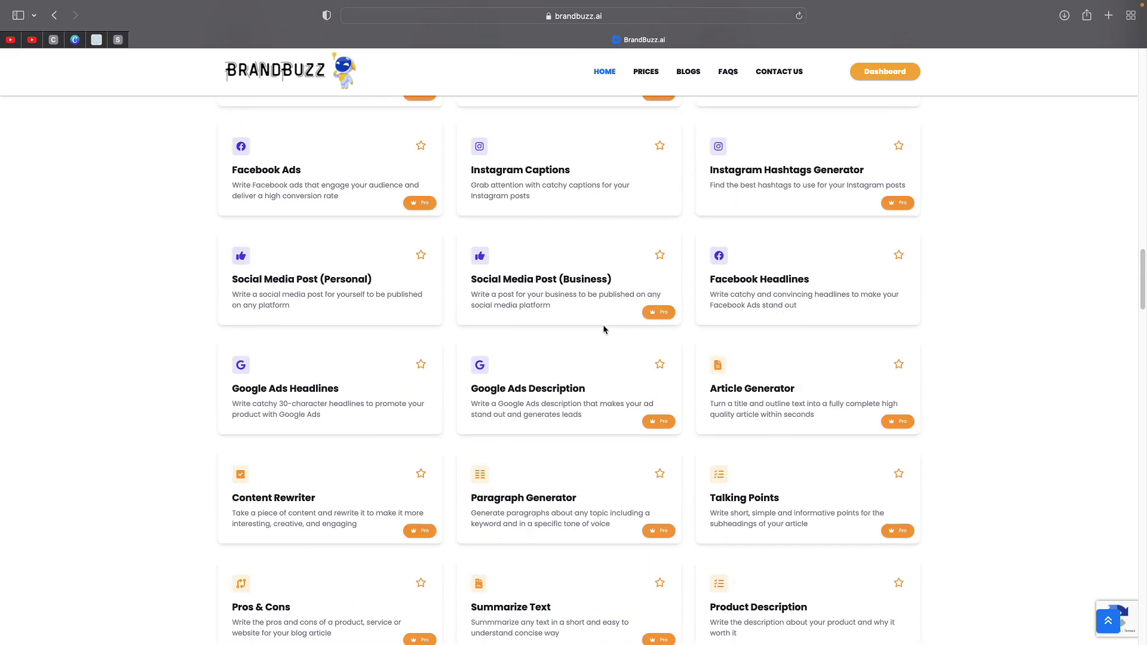
scroll(597, 329, "down", 7)
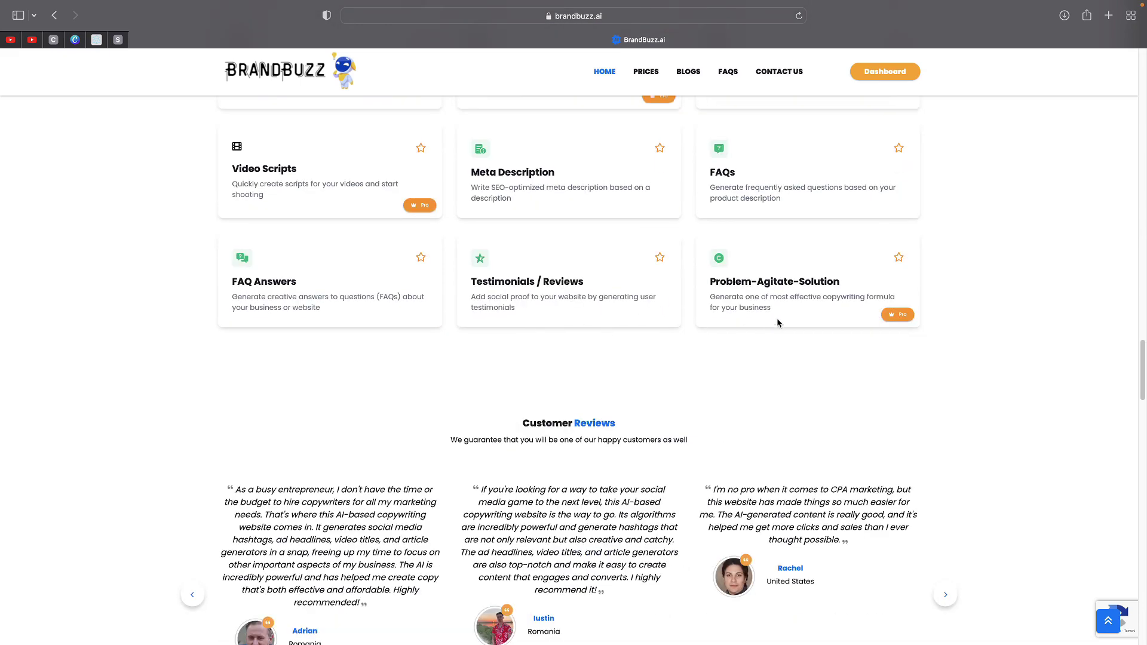
scroll(657, 319, "up", 9)
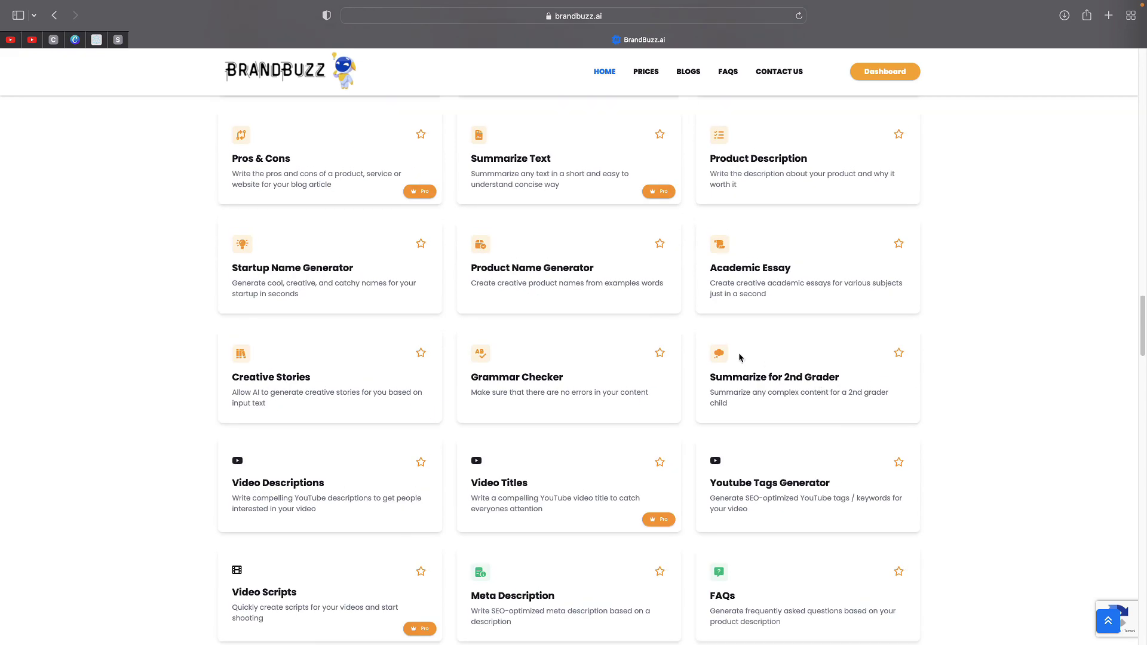
scroll(556, 339, "up", 4)
scroll(283, 282, "up", 8)
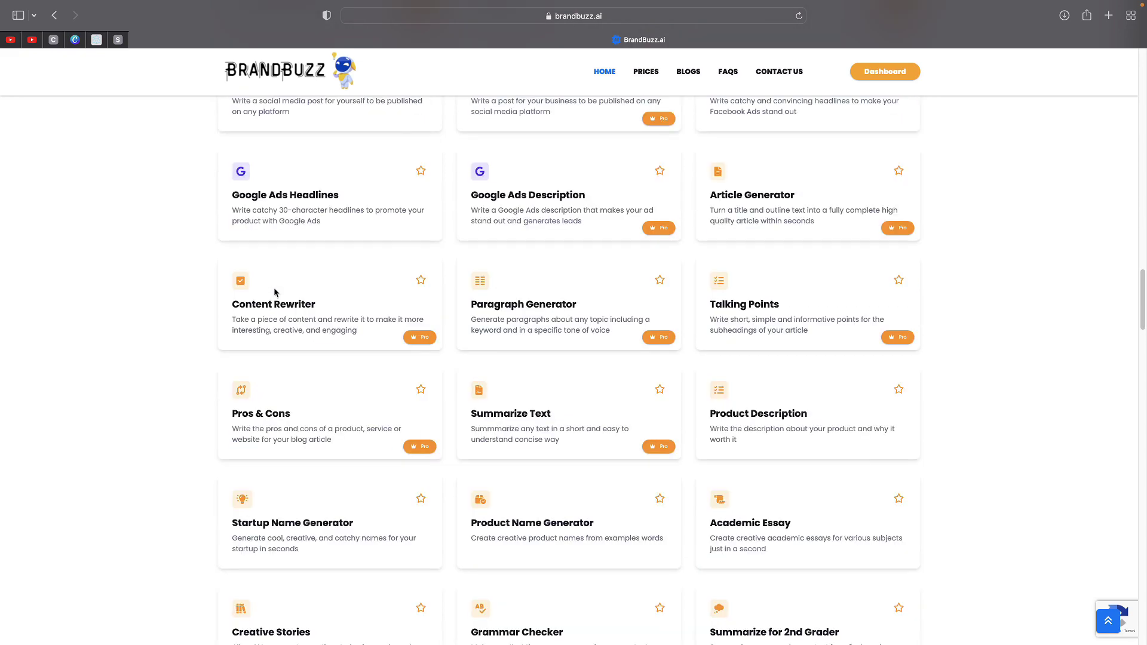
scroll(287, 302, "up", 2)
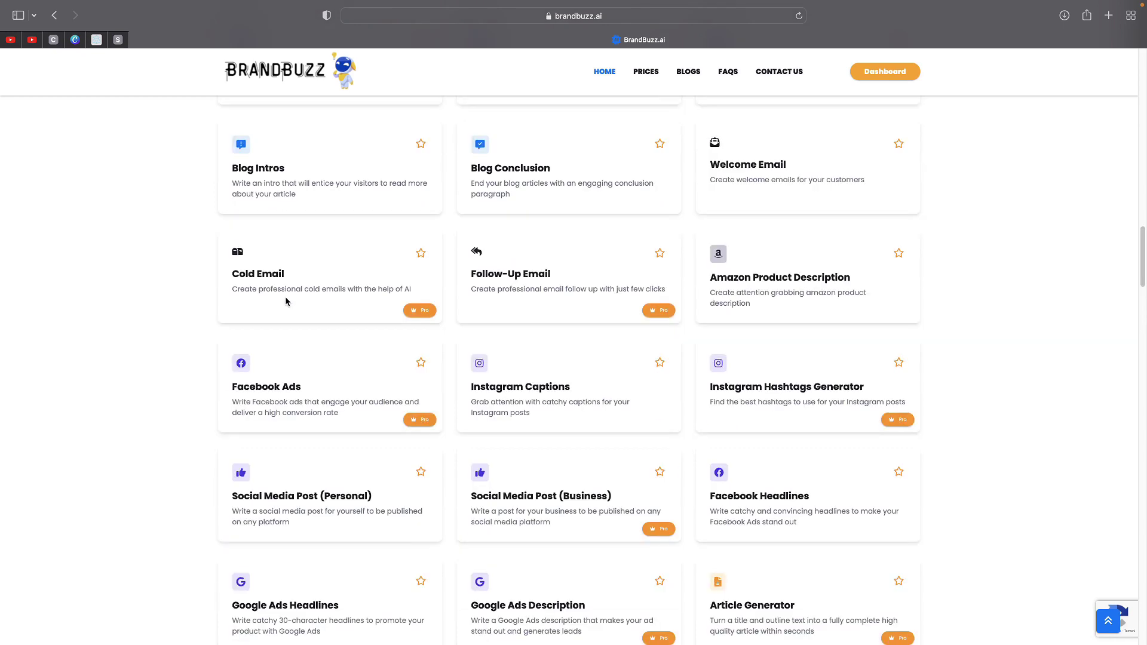
left_click_drag(259, 274, 259, 274)
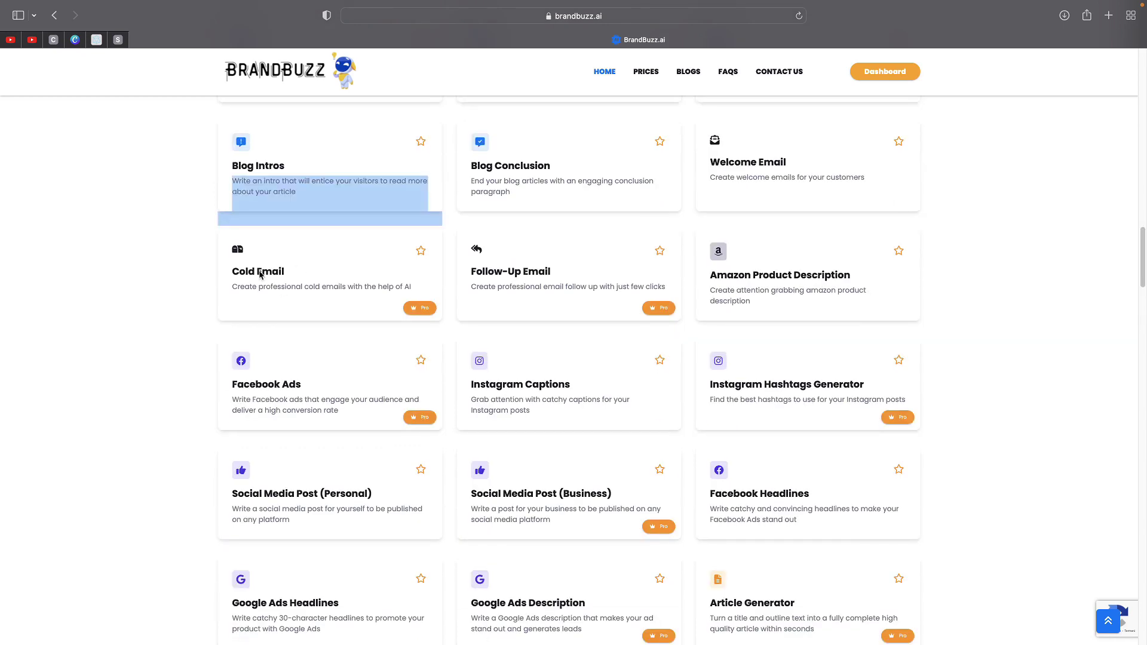
double_click(272, 289)
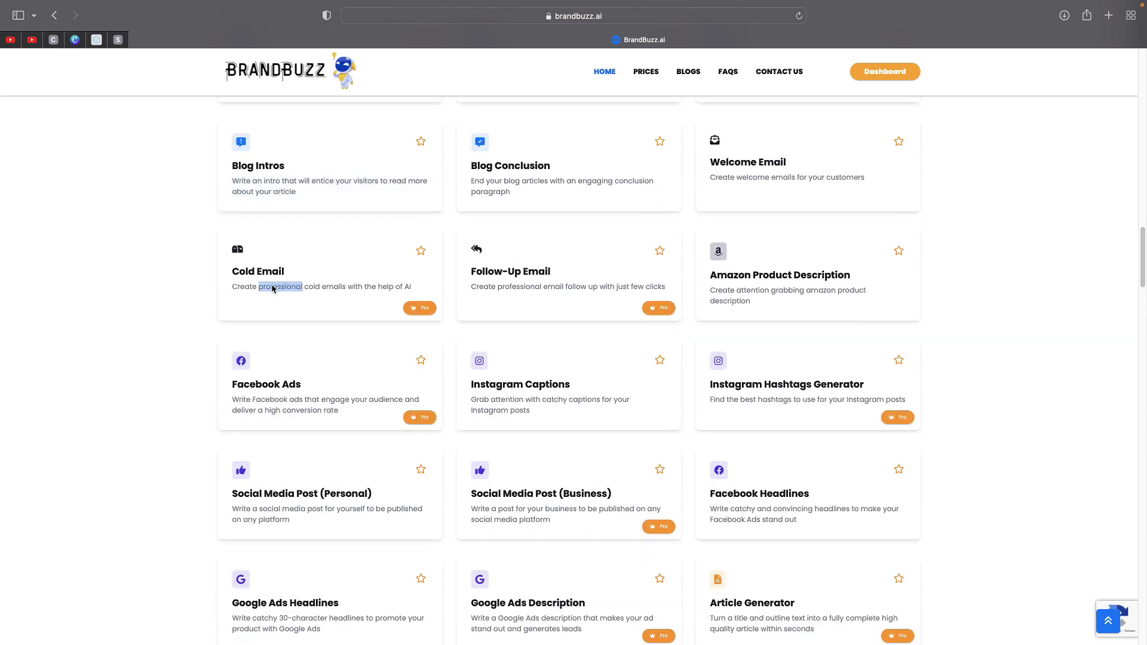
triple_click(272, 289)
left_click(194, 289)
scroll(602, 286, "up", 3)
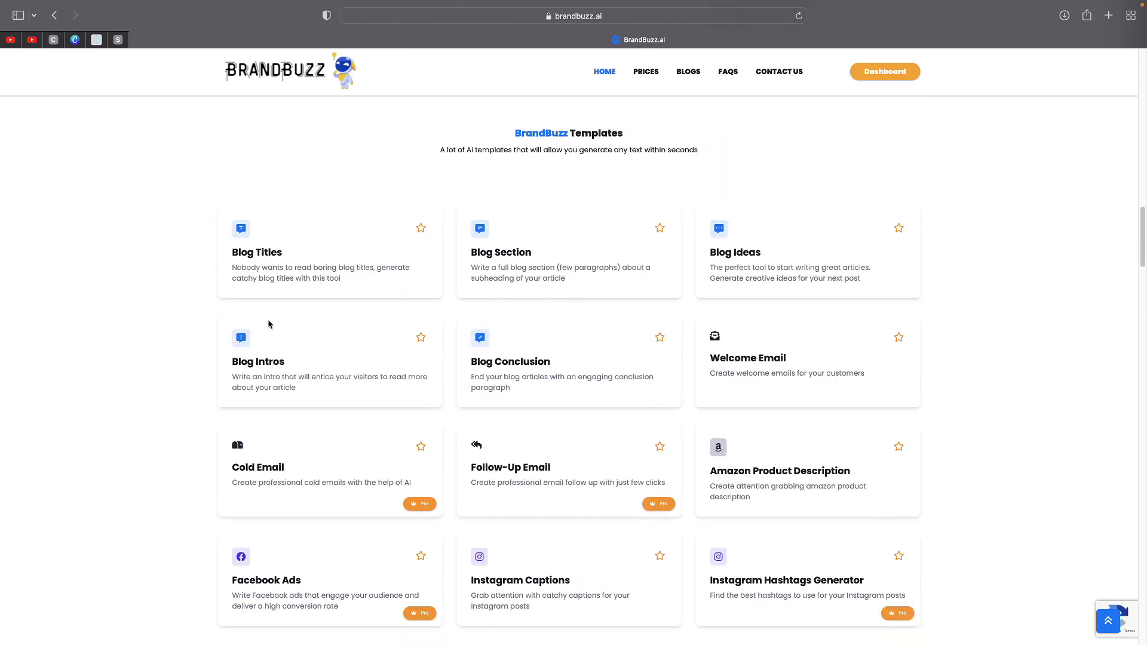
scroll(268, 324, "up", 12)
scroll(558, 312, "up", 3)
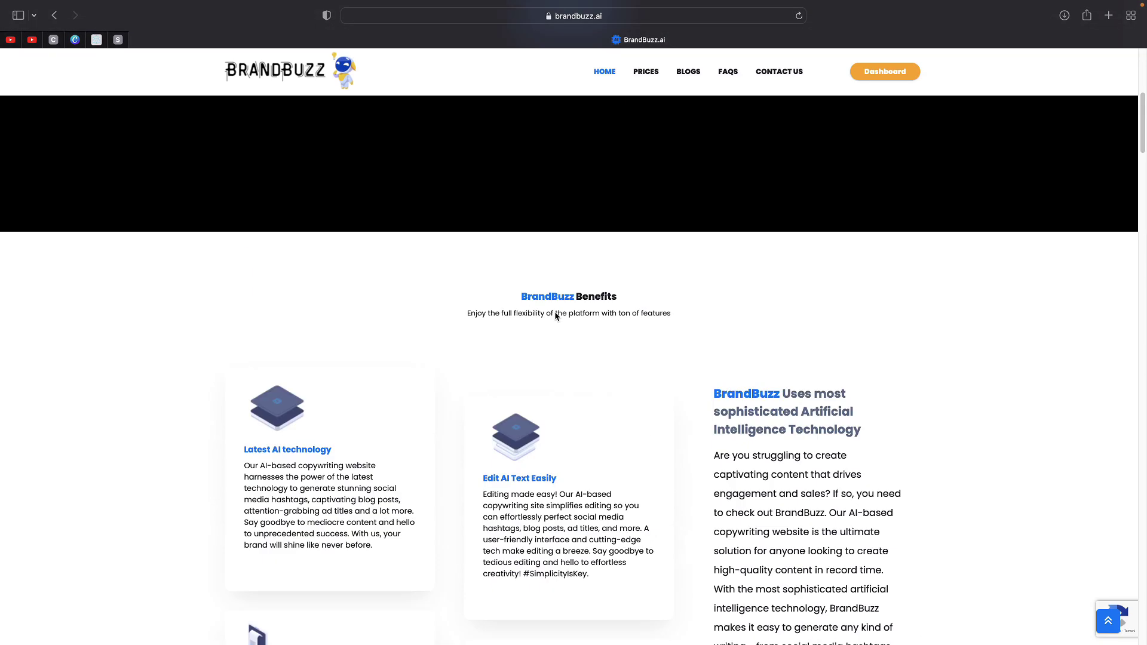
scroll(579, 287, "up", 5)
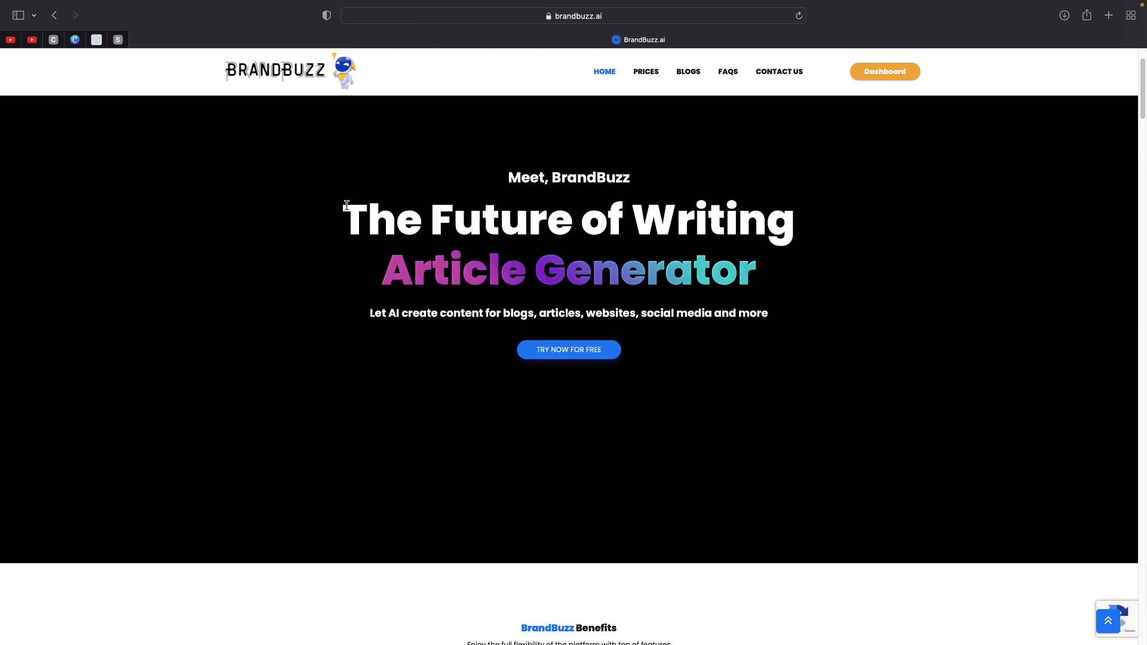
scroll(347, 212, "down", 3)
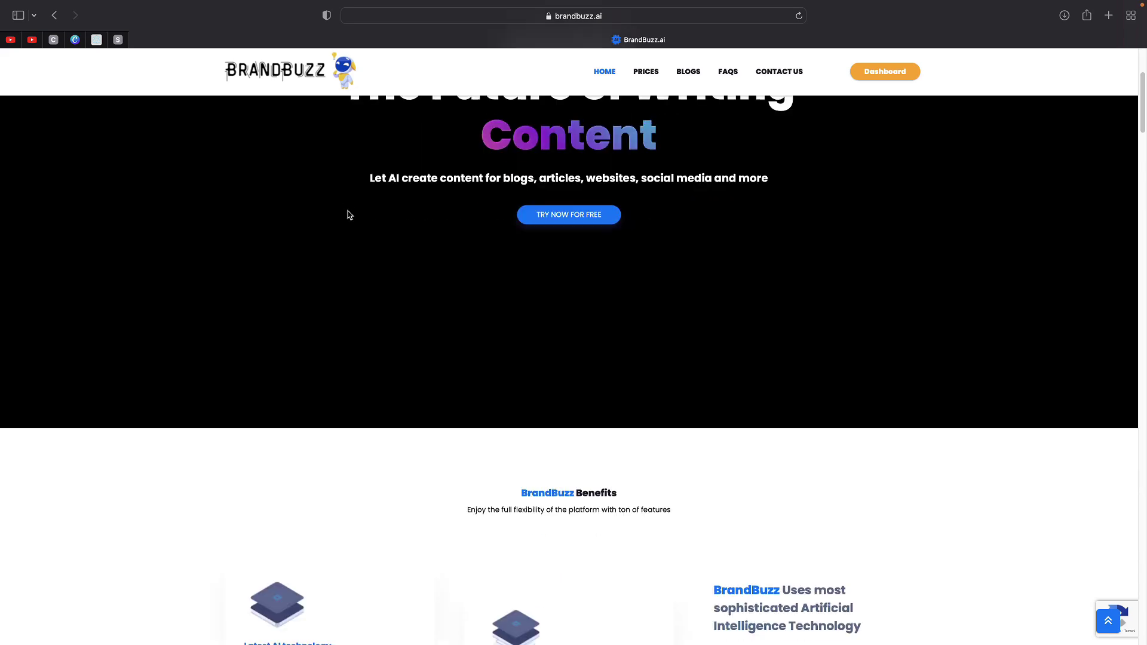
scroll(381, 221, "down", 8)
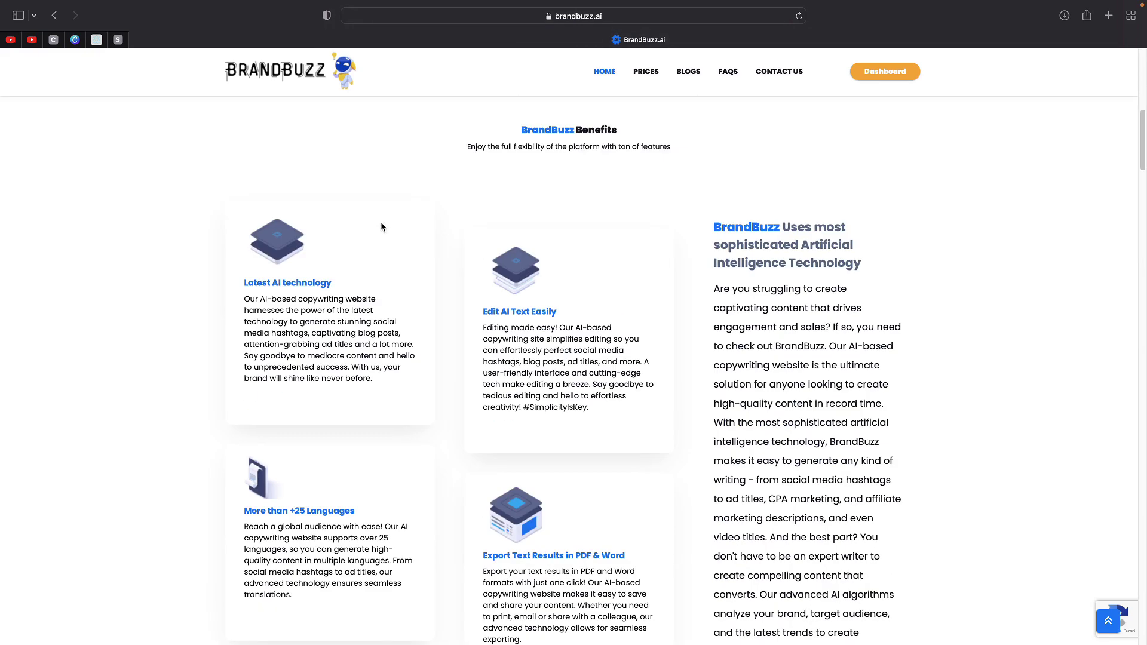
scroll(381, 224, "down", 15)
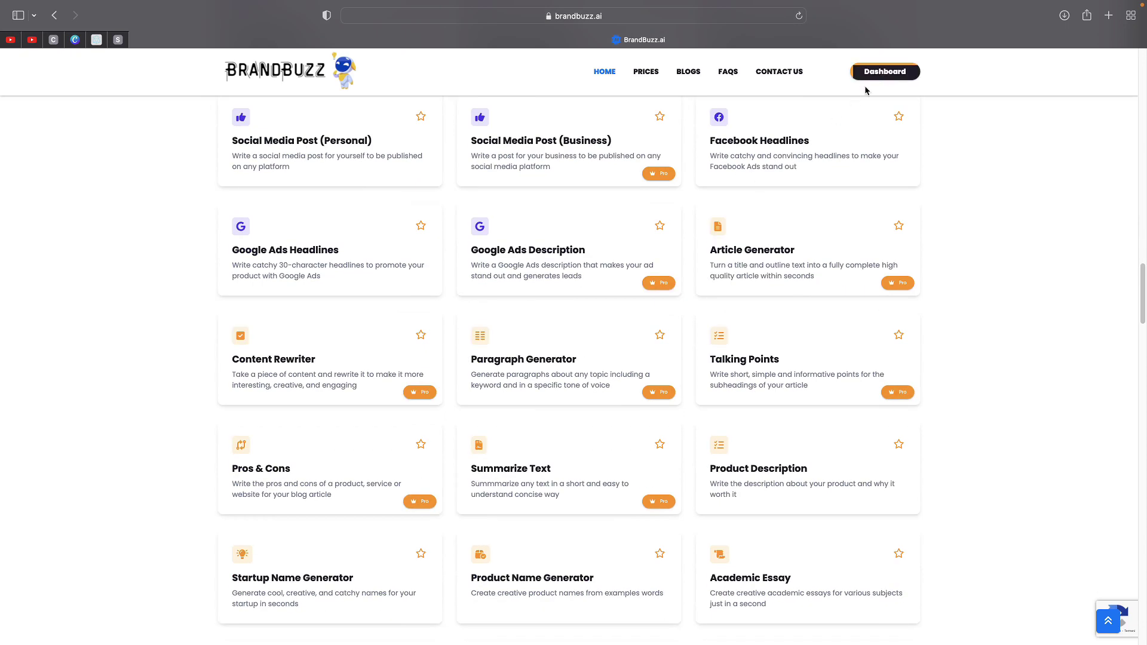
scroll(775, 224, "up", 15)
scroll(780, 179, "up", 8)
- Go to the templates dashboard and check the 1,000-word remaining balance
left_click(875, 76)
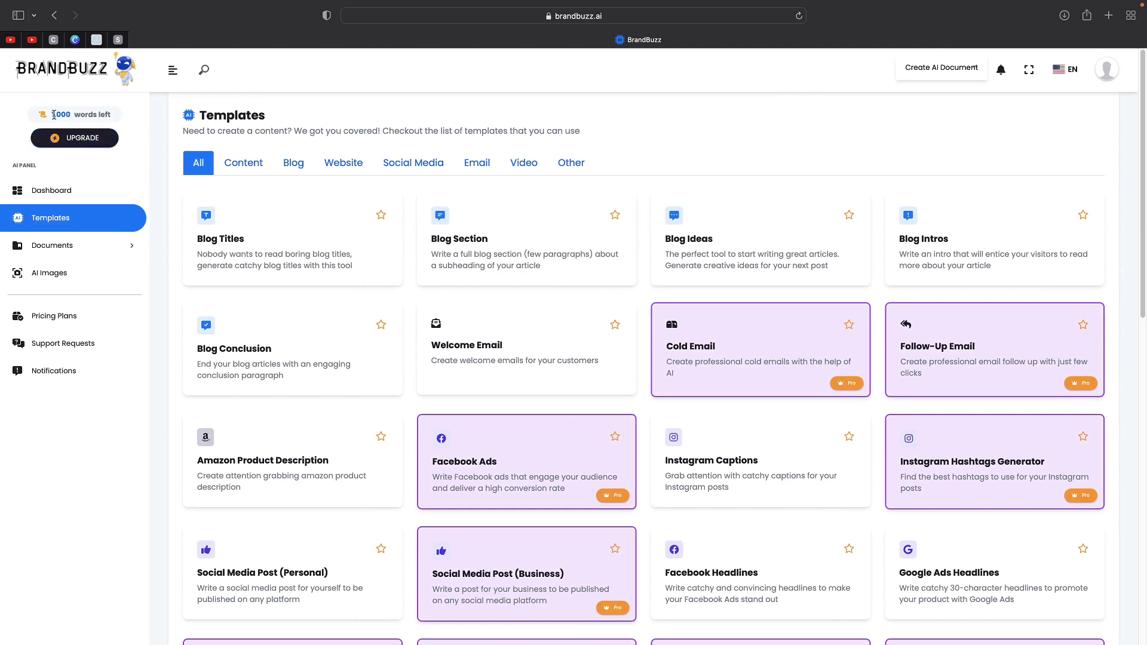
left_click_drag(54, 114, 91, 114)
left_click(89, 112)
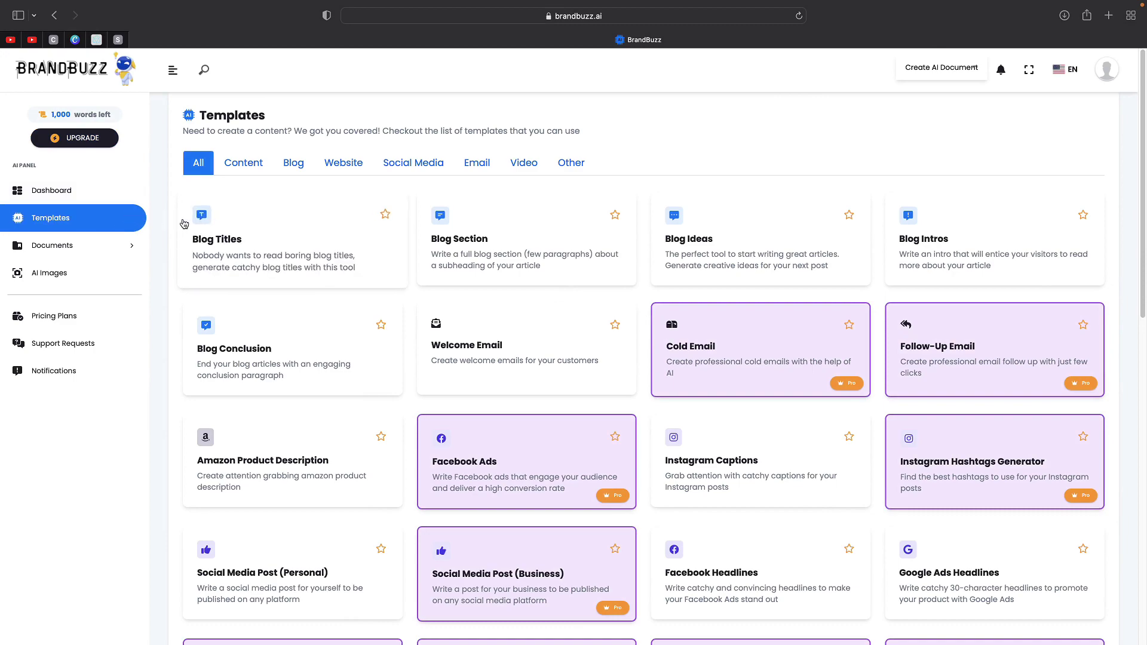
scroll(337, 255, "down", 7)
scroll(338, 255, "down", 5)
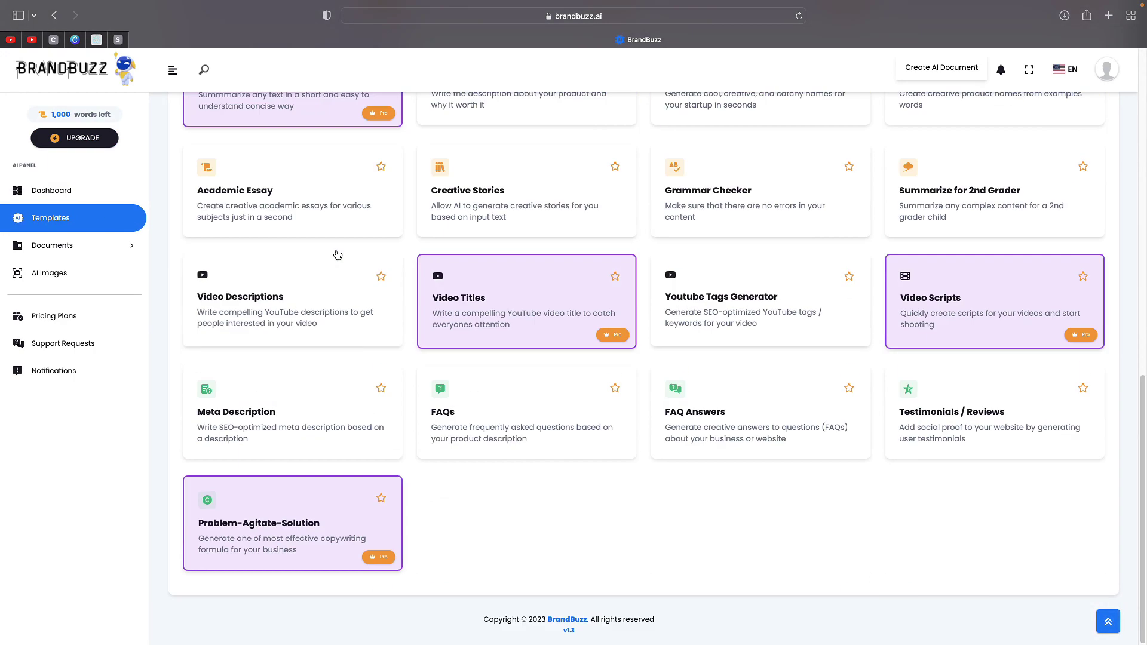
scroll(499, 248, "up", 7)
scroll(486, 270, "up", 3)
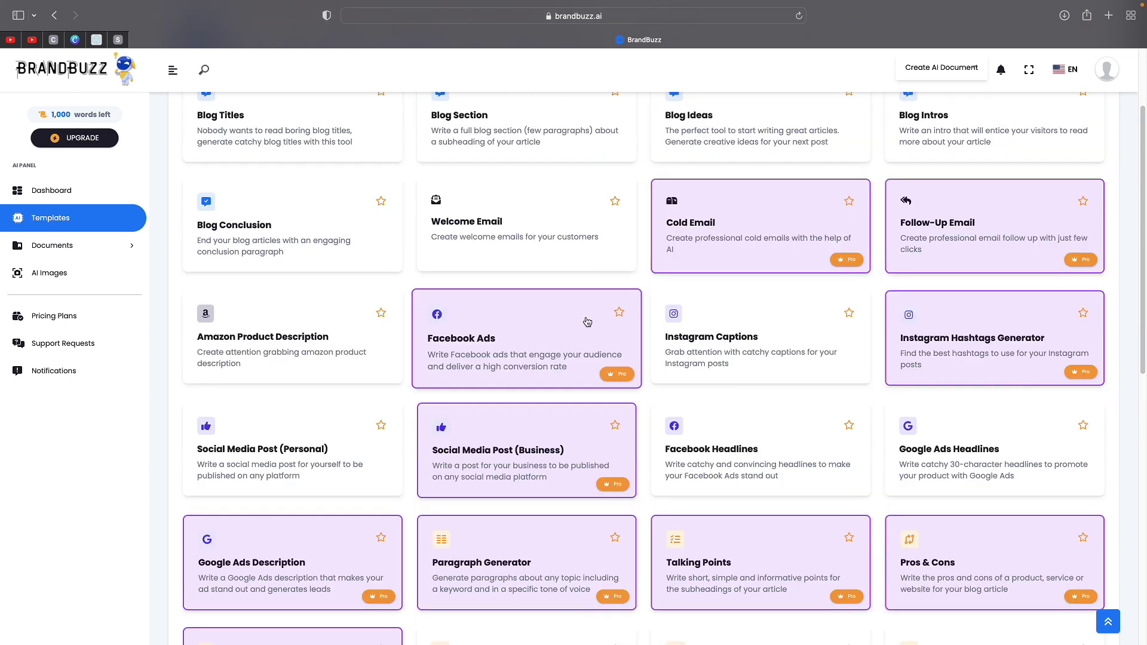
- Leave the Facebook Ads generator and scroll through the full list of writing templates
left_click(587, 321)
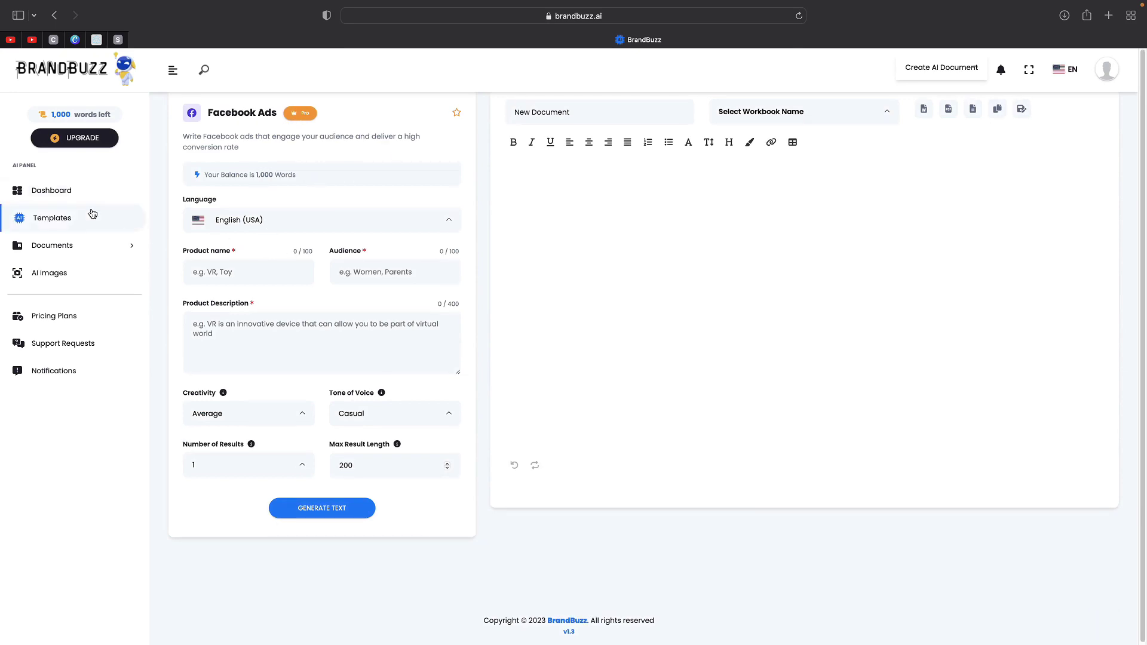
left_click(75, 219)
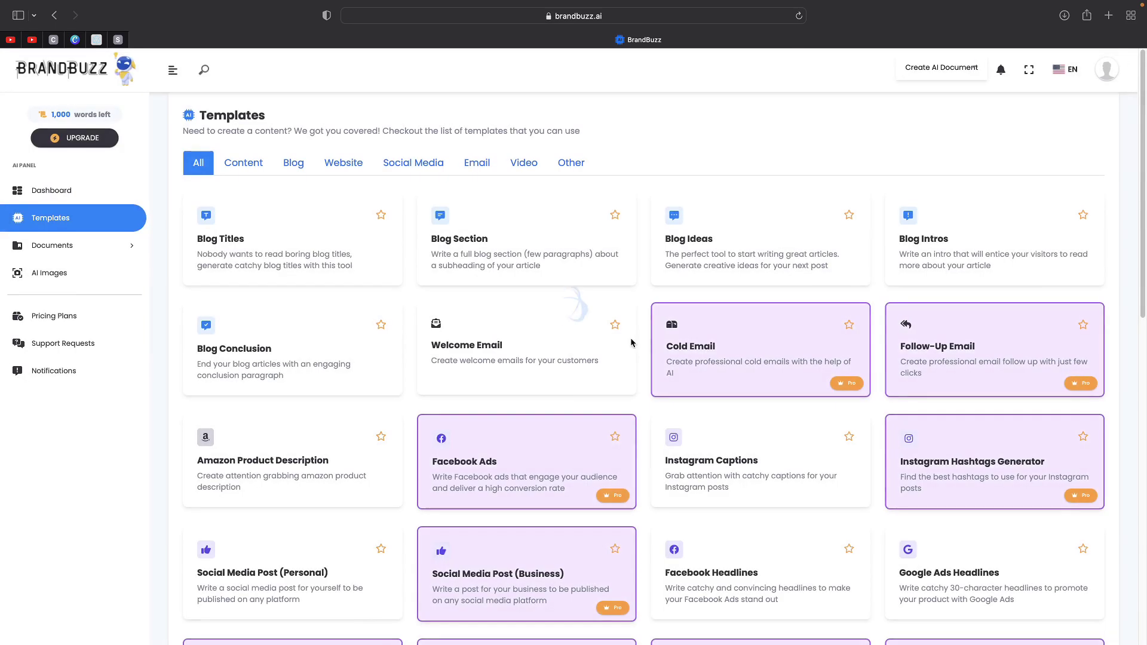
scroll(683, 339, "down", 4)
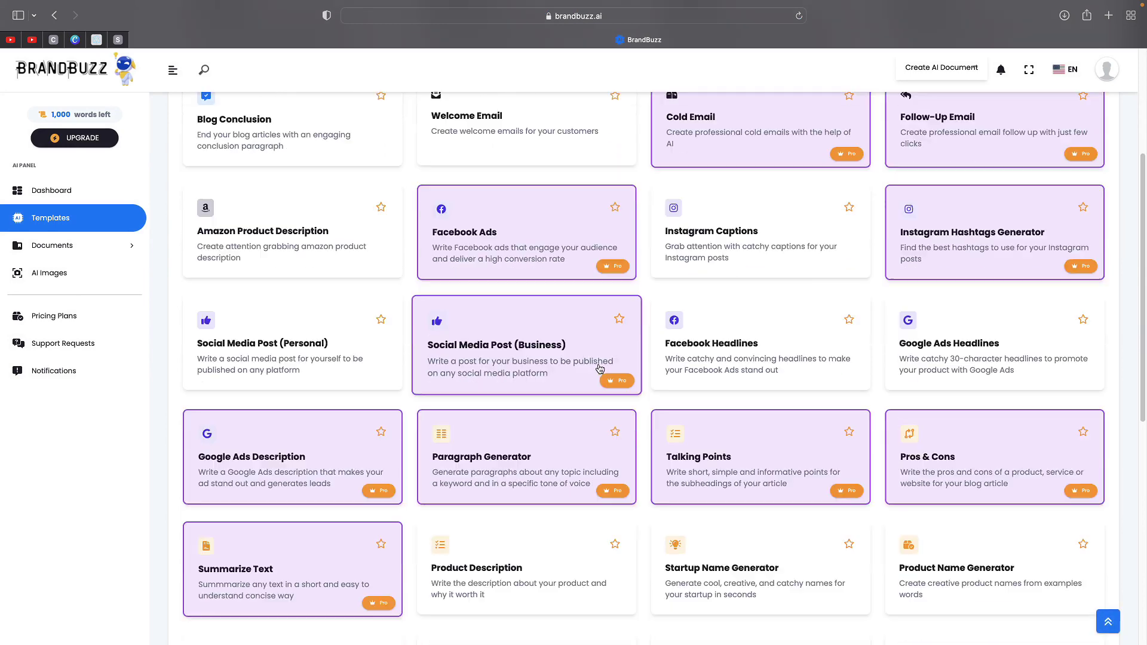
scroll(599, 368, "down", 2)
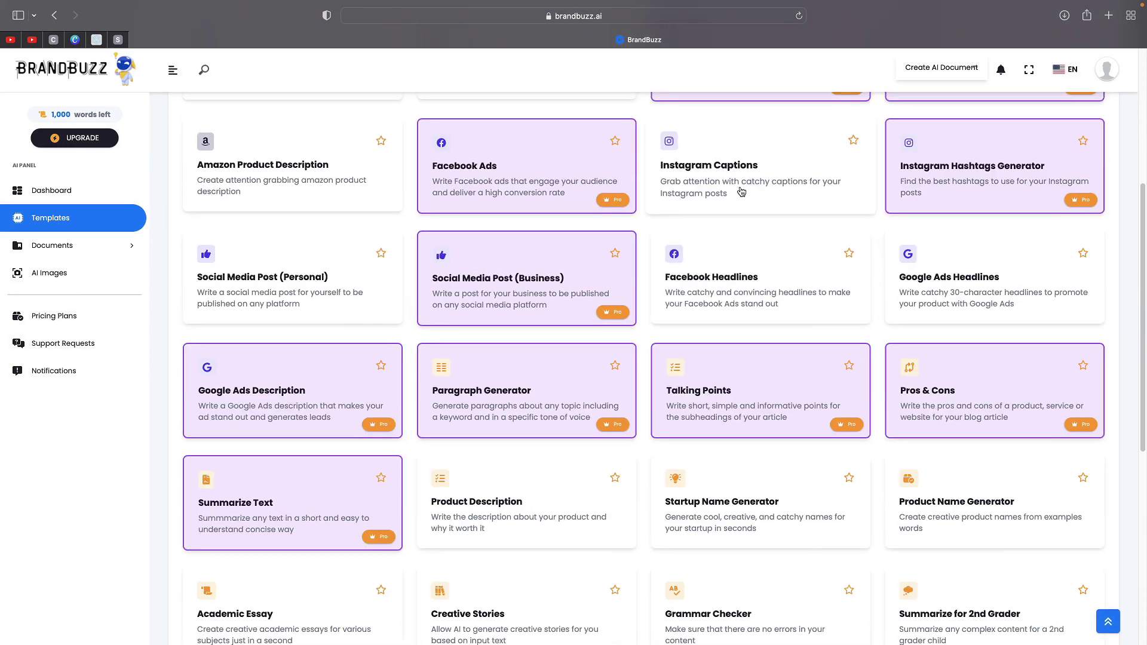
- Open Instagram Captions, describe the YouTube affiliate-marketing video post, and keep English (USA) input
left_click(741, 191)
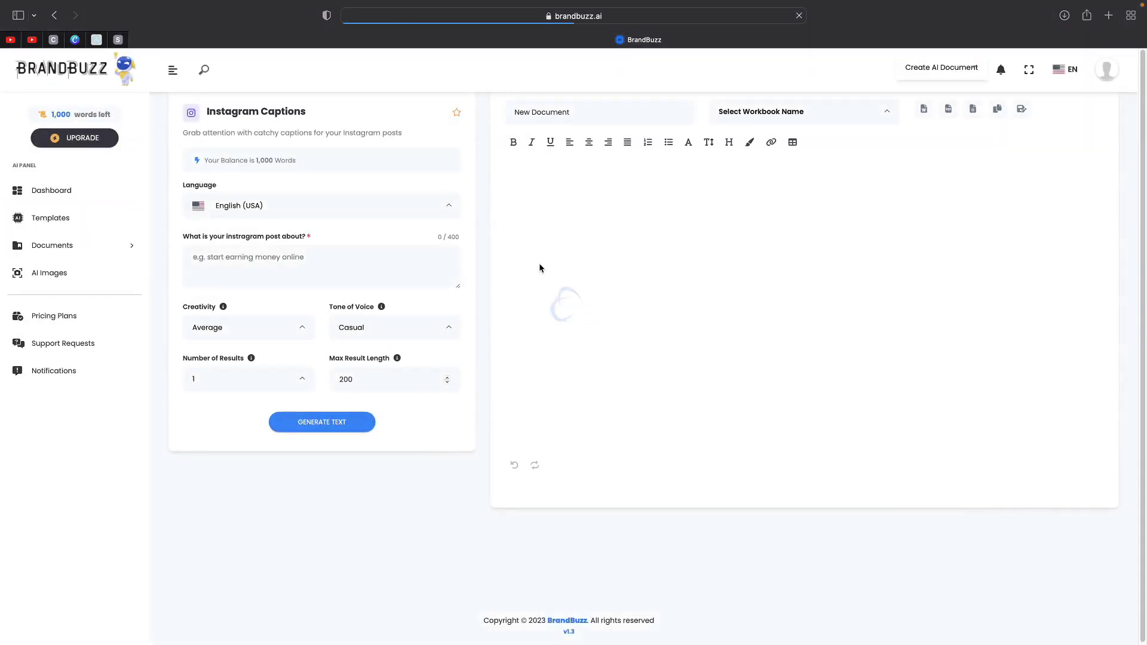
left_click(283, 271)
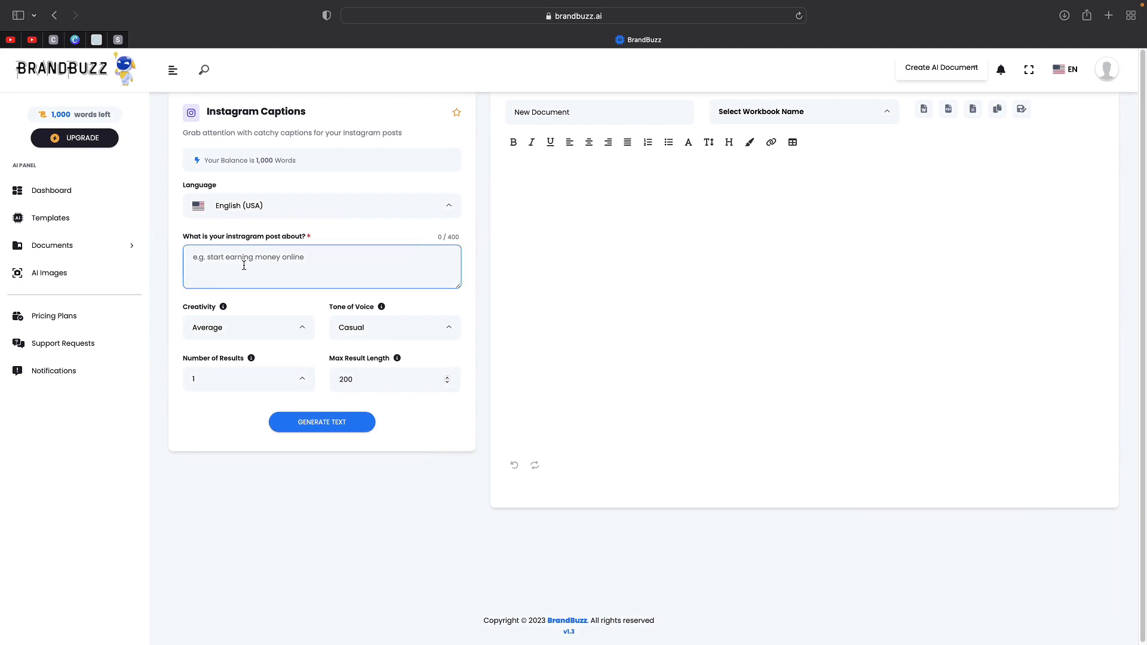
type("A")
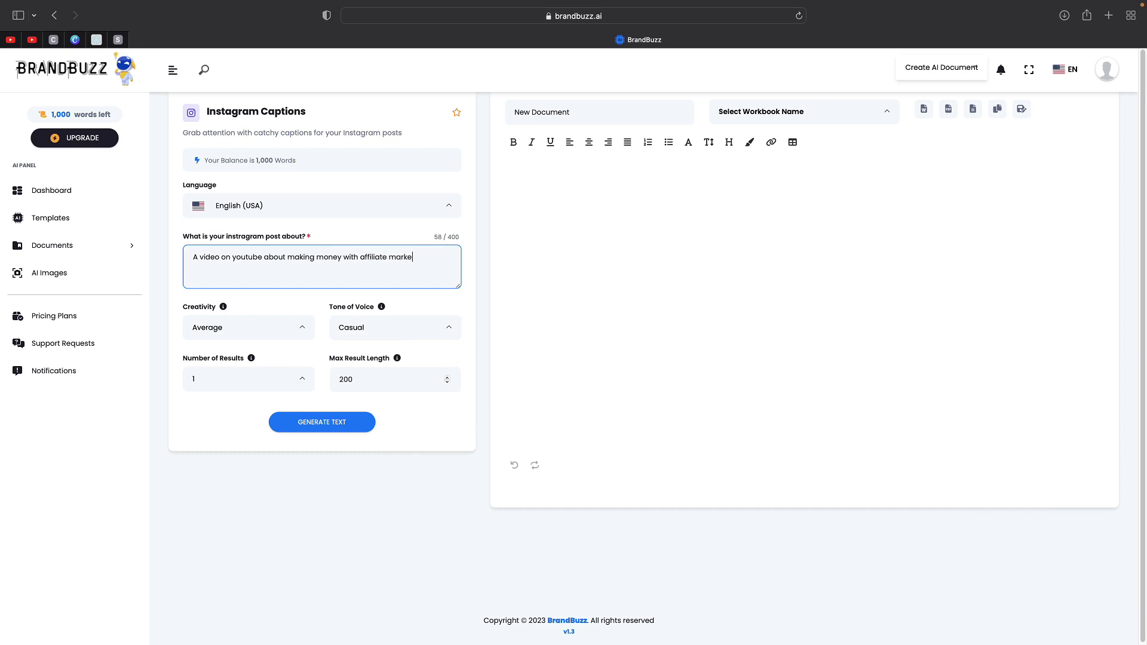
left_click(230, 210)
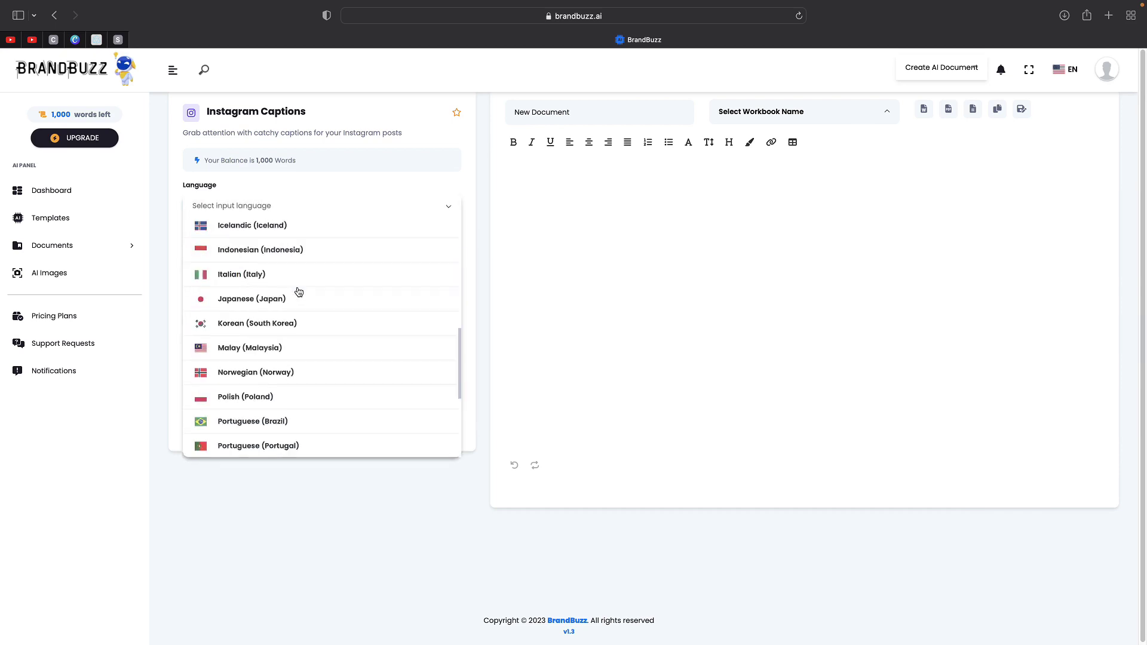
scroll(297, 291, "down", 3)
left_click(263, 492)
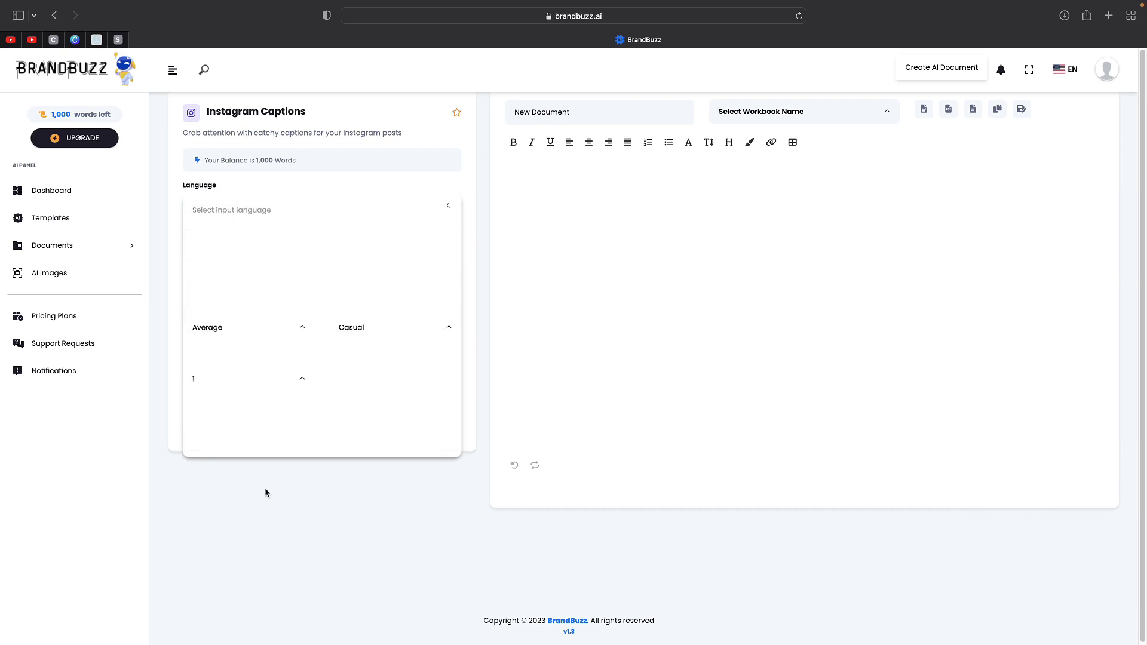
- Set tone to Sarcastic, creativity to High and 3 results, then generate the captions
left_click(224, 339)
left_click(206, 373)
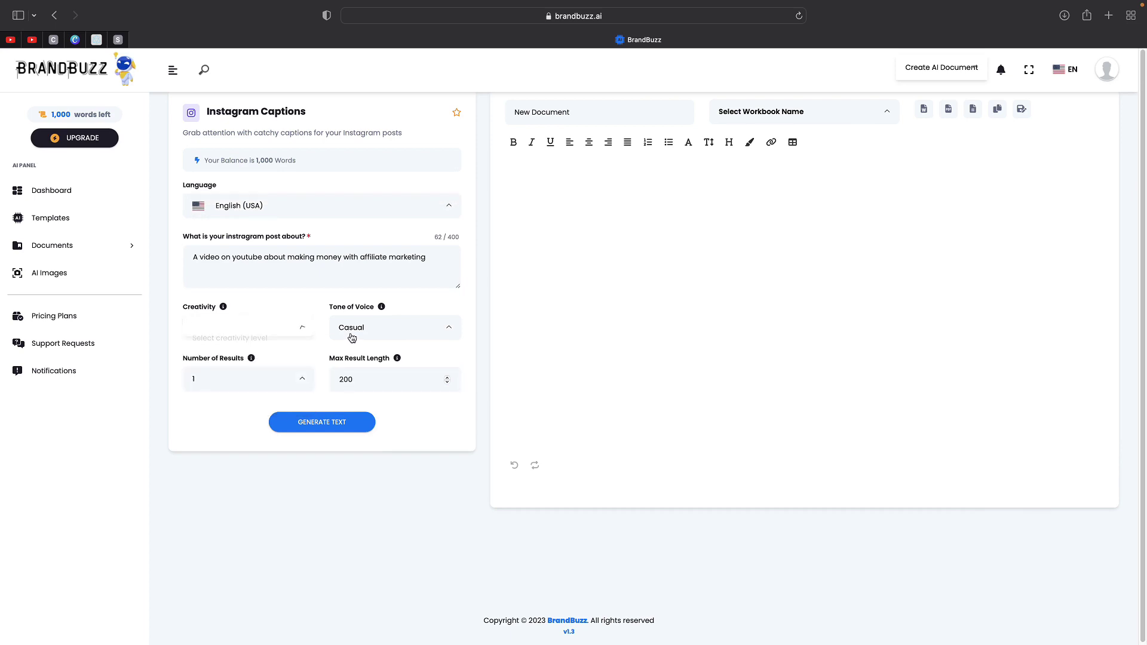
left_click(358, 328)
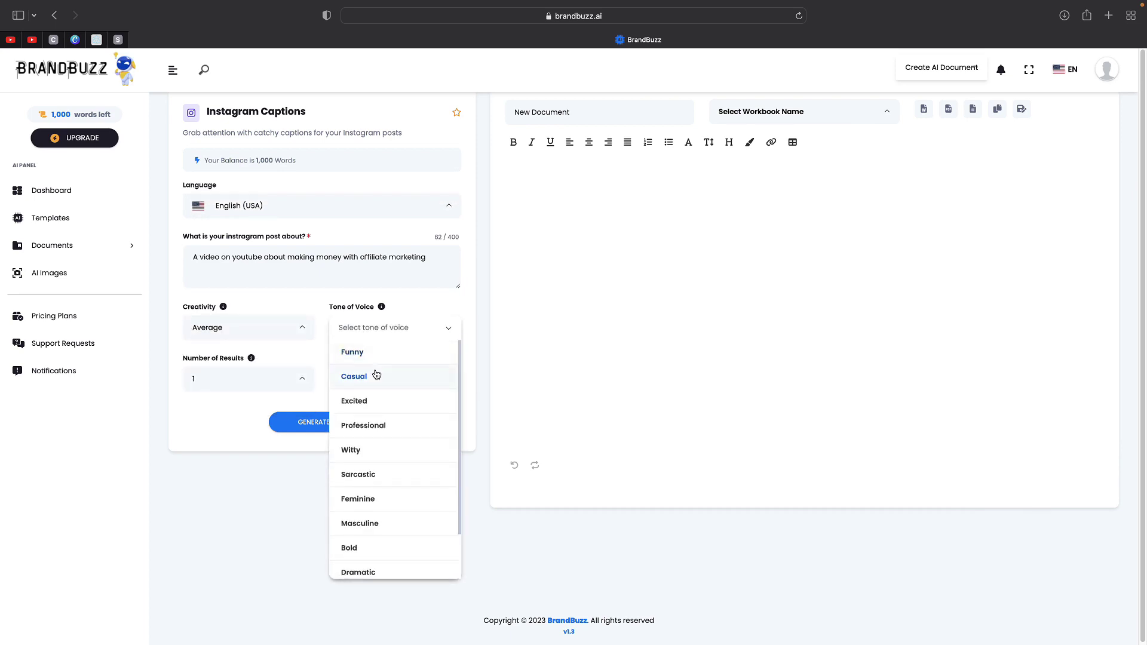
left_click(378, 425)
left_click(388, 339)
scroll(397, 400, "down", 2)
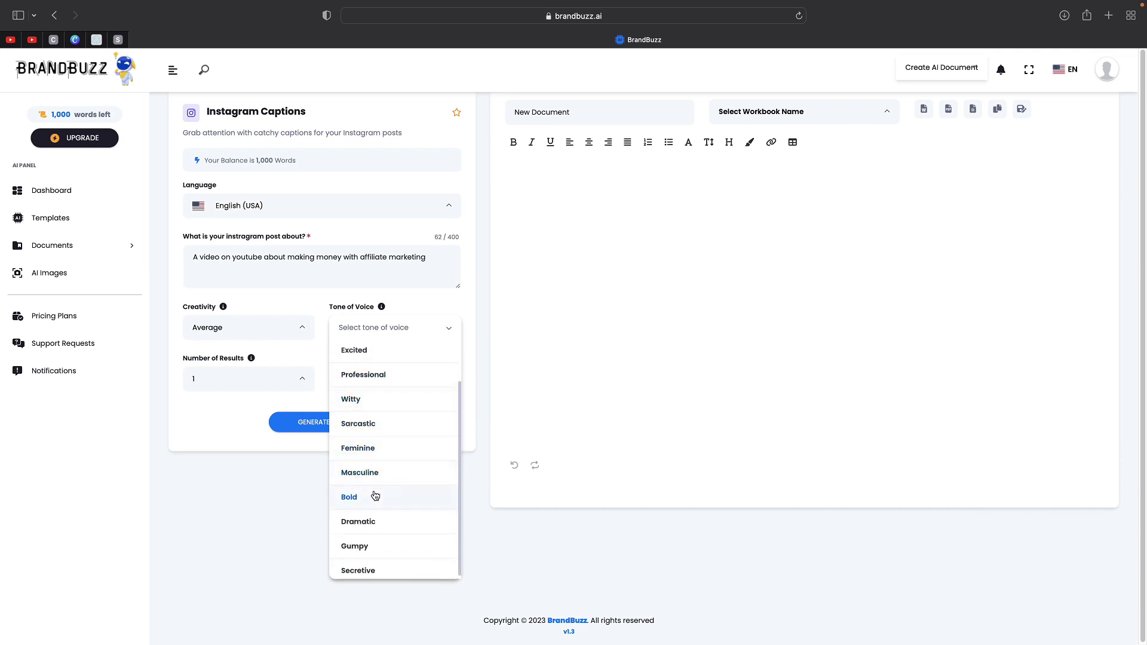
left_click(383, 425)
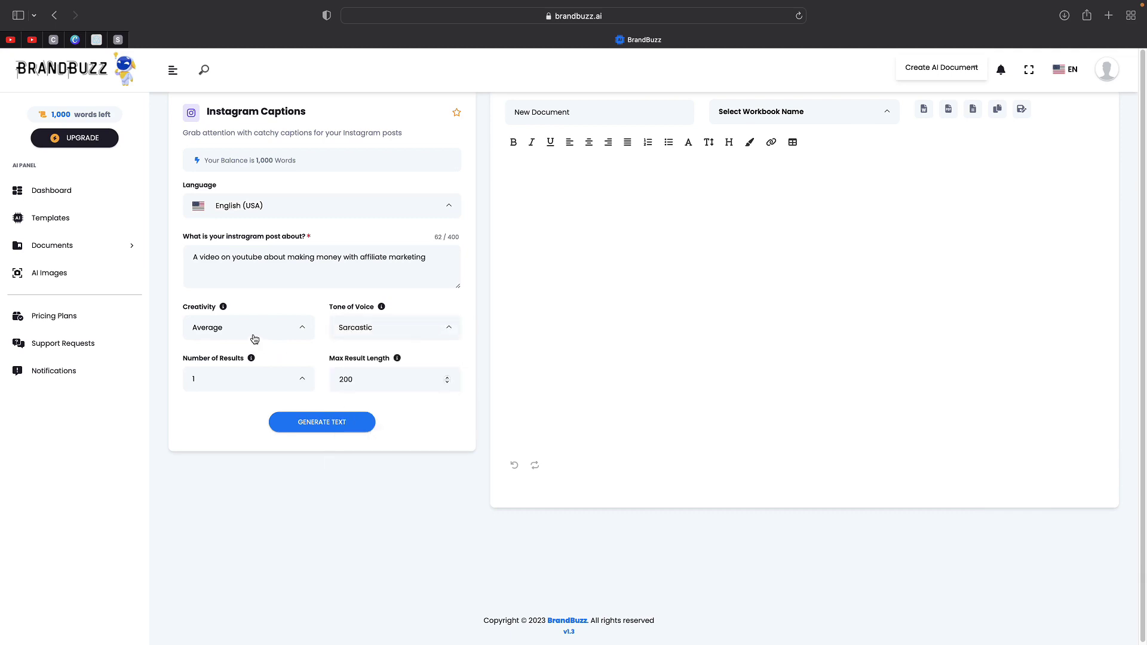
left_click(254, 338)
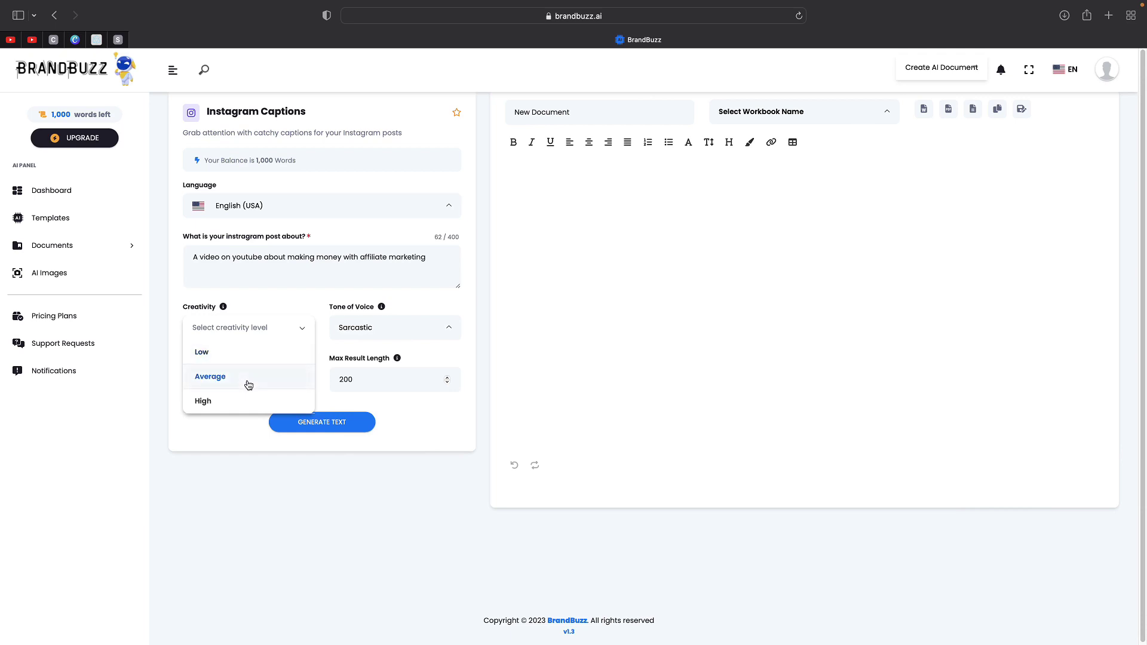
left_click(247, 403)
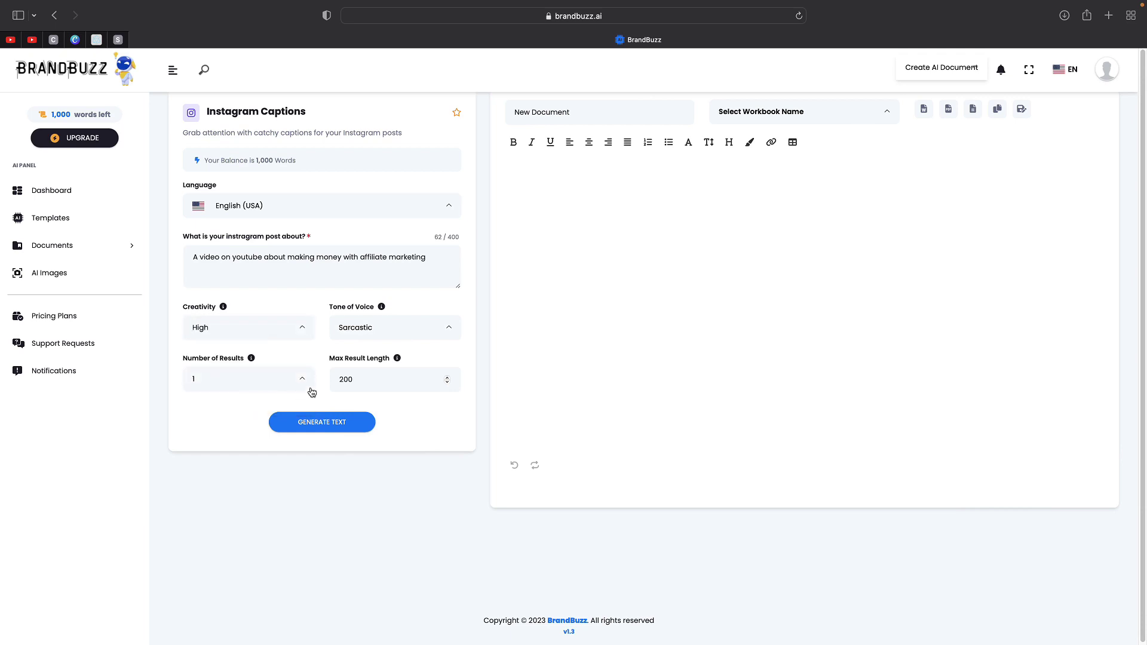
left_click(270, 387)
left_click(214, 450)
left_click(299, 422)
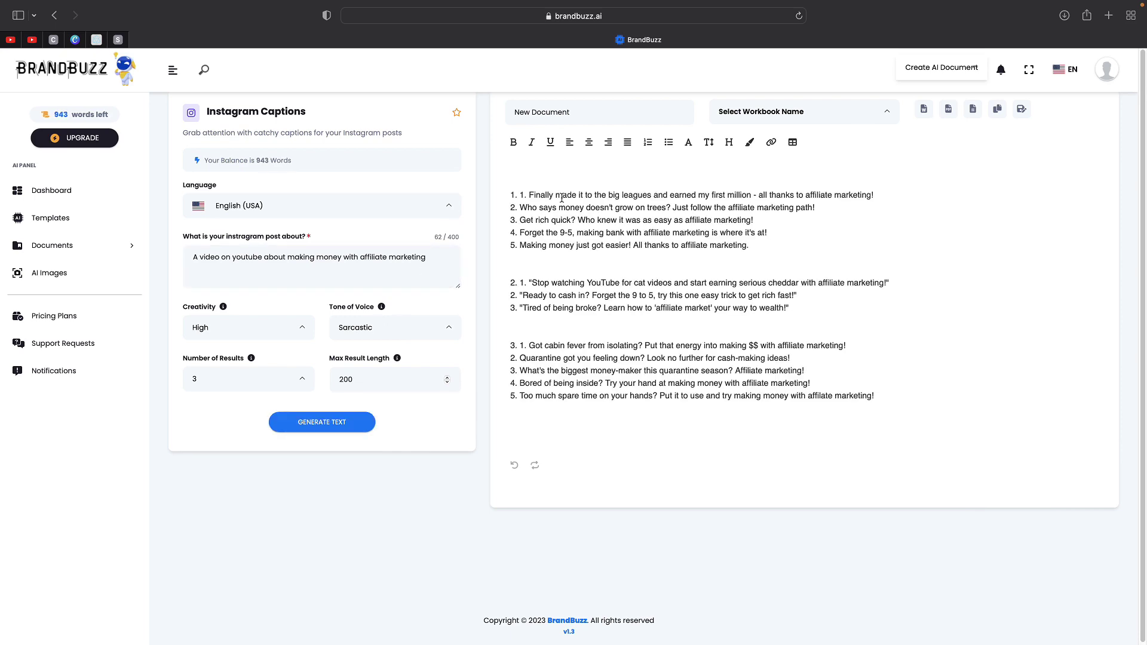
- Review the three sarcastic caption batches in the editor, then switch the tone of voice to Excited
left_click_drag(529, 194, 509, 195)
left_click(537, 208)
left_click_drag(673, 208, 756, 221)
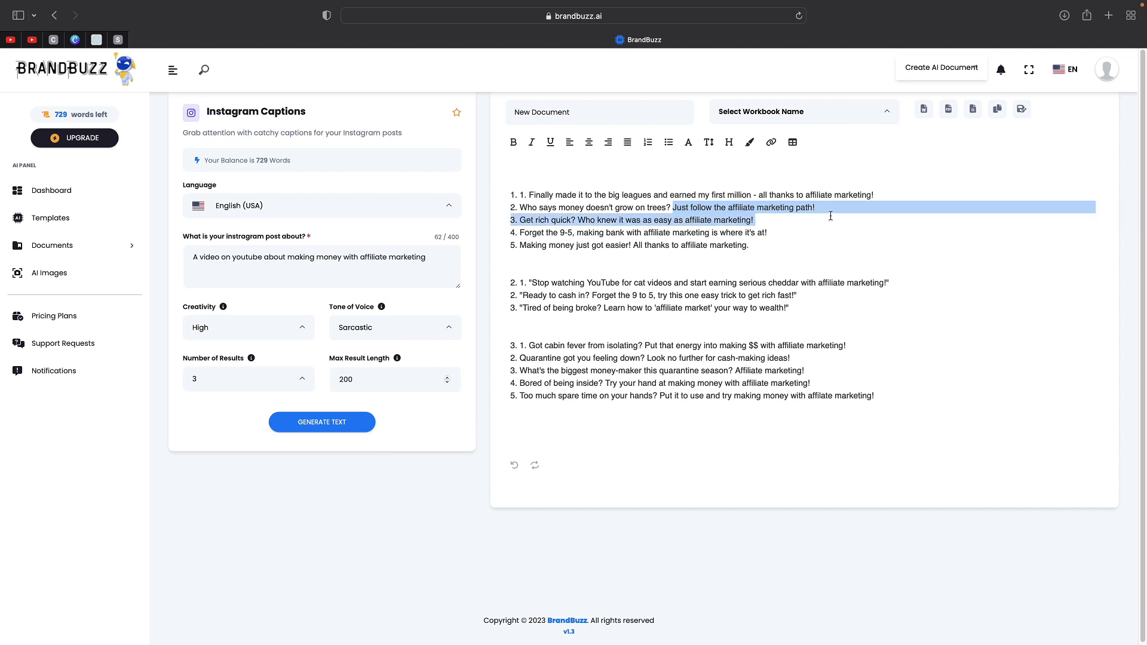
left_click(829, 209)
left_click(391, 327)
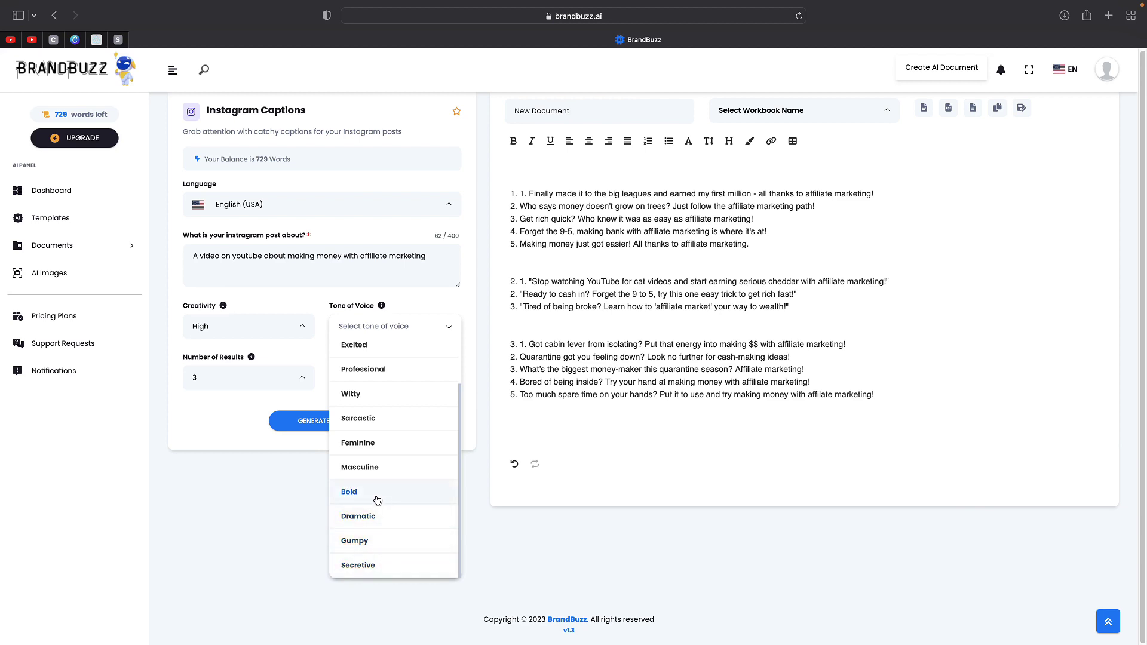
left_click(374, 350)
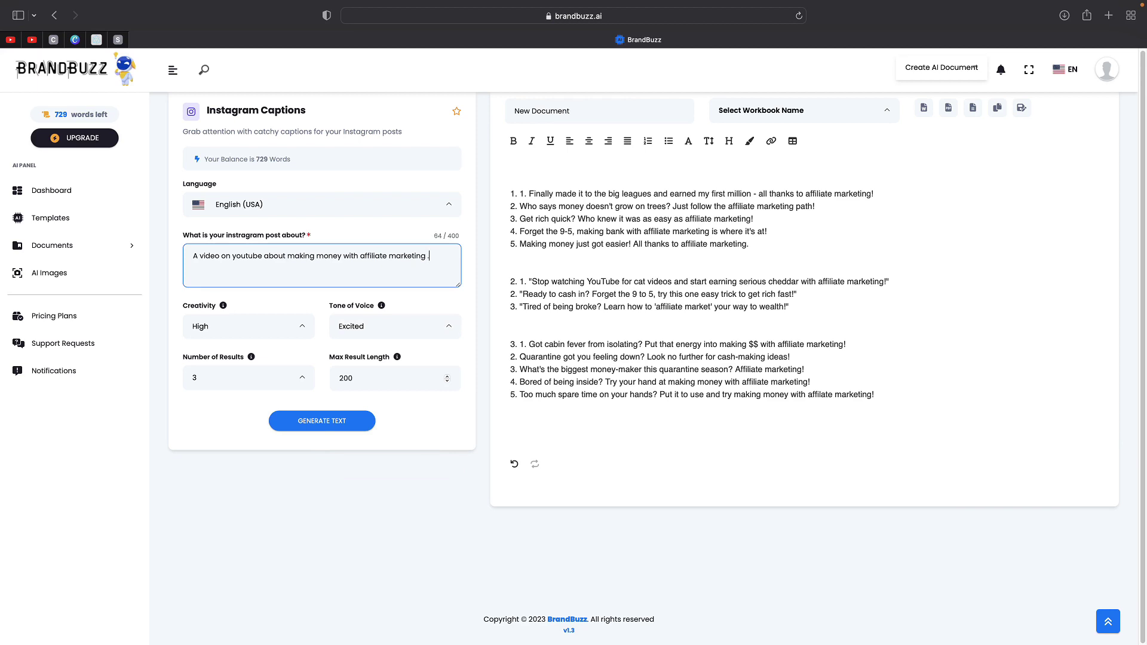
- Add 'Include some emojis' to the post topic and regenerate the Excited captions
type("clude some emojis")
left_click(321, 421)
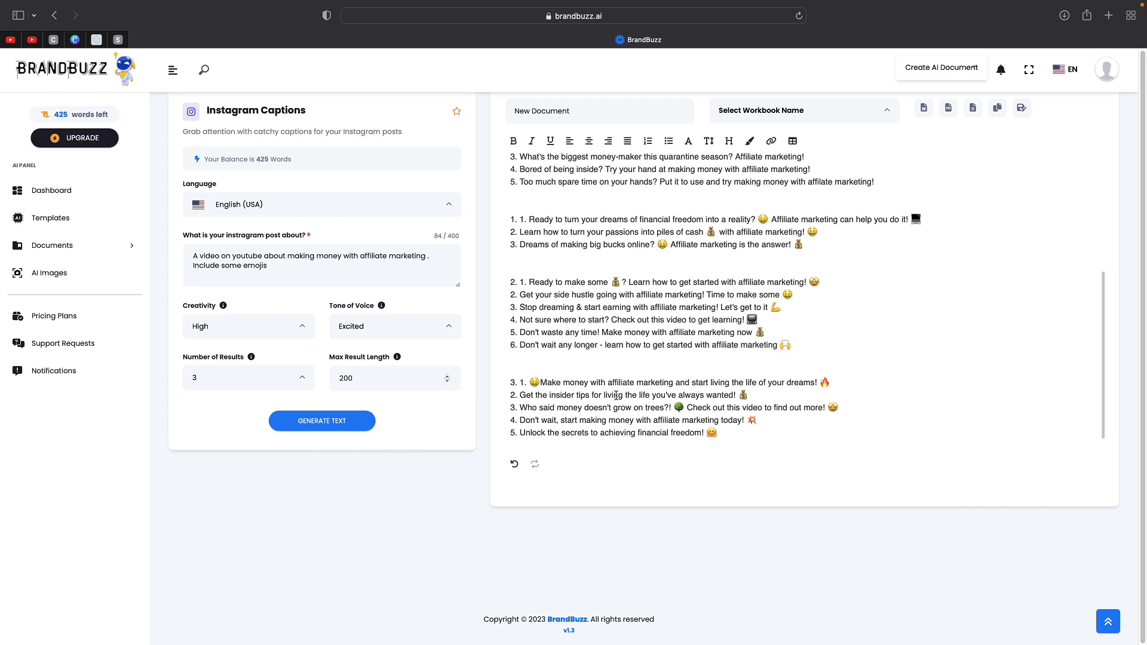
- Return to the Templates gallery, scroll through it, and open the profile account menu
left_click(71, 217)
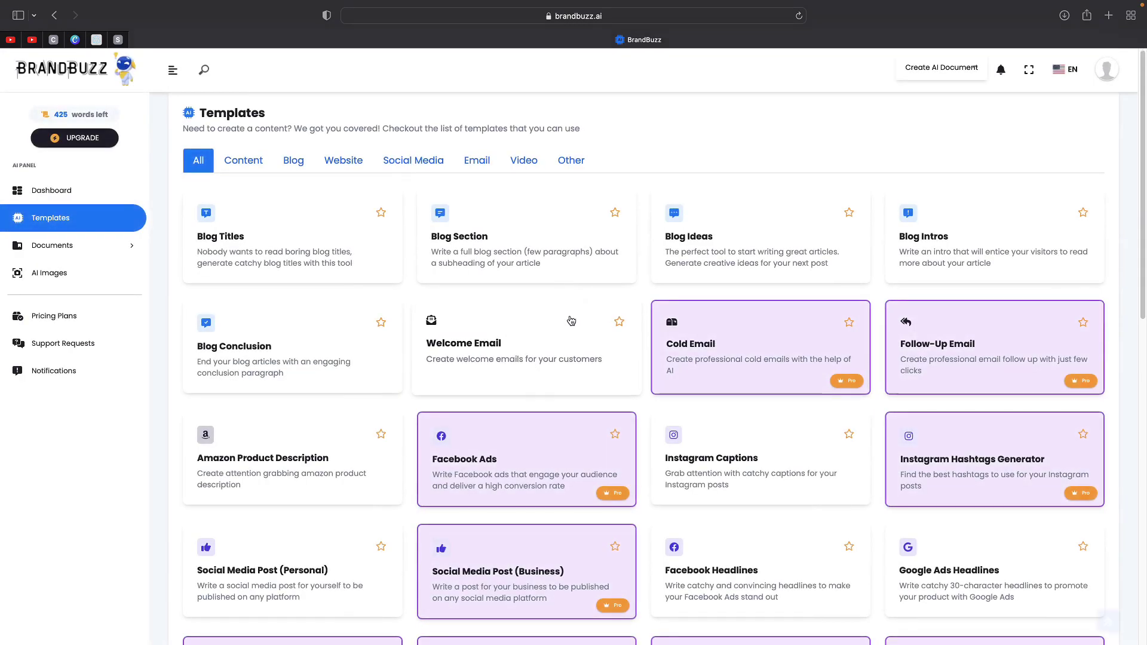
scroll(537, 367, "down", 15)
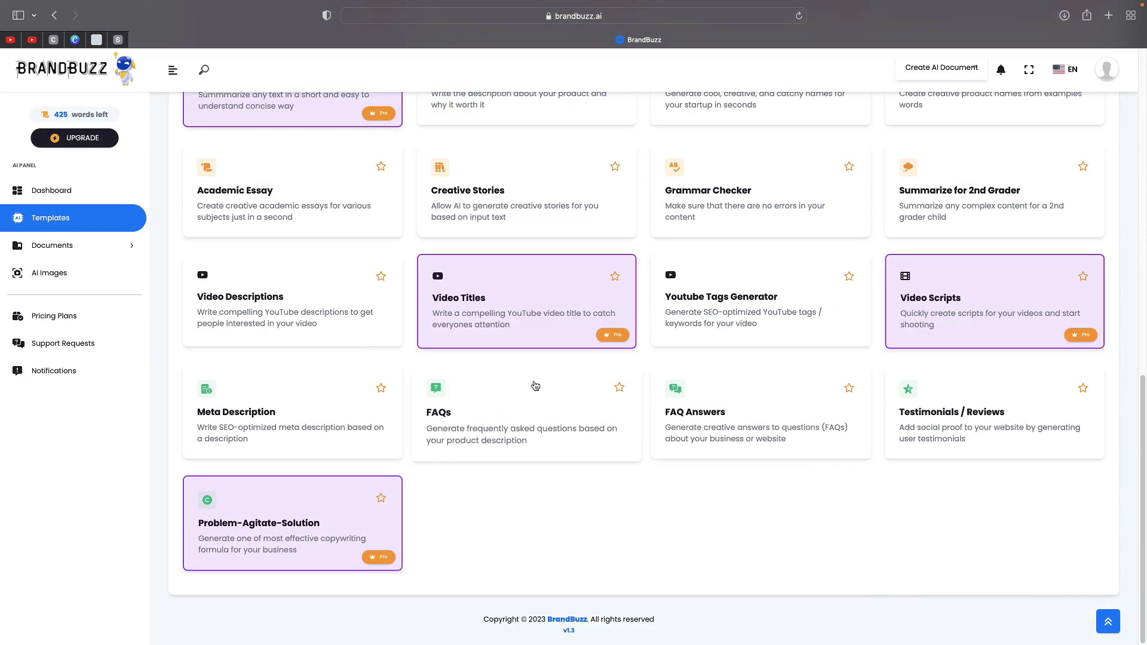
scroll(535, 386, "up", 15)
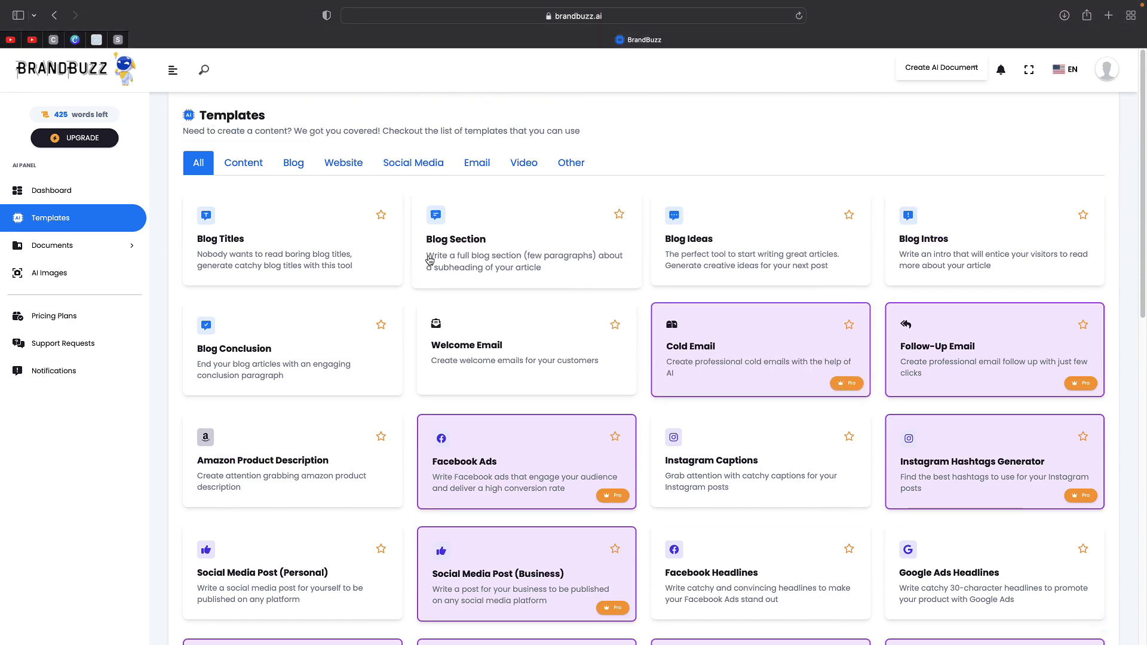
scroll(429, 259, "down", 5)
scroll(429, 259, "up", 5)
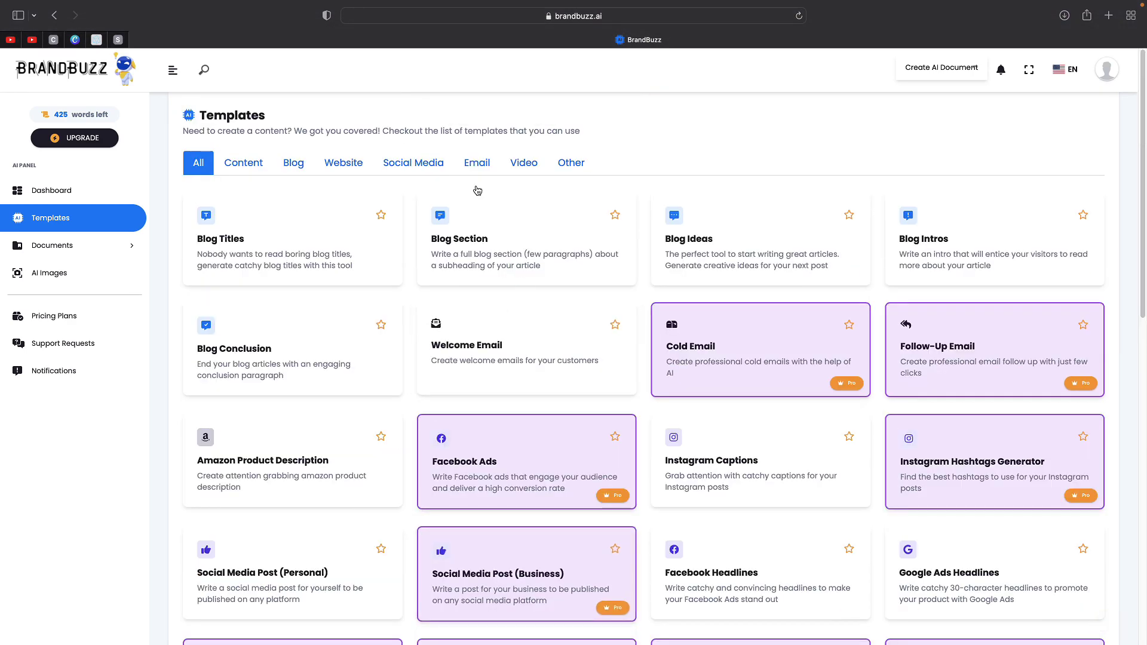
left_click(1105, 72)
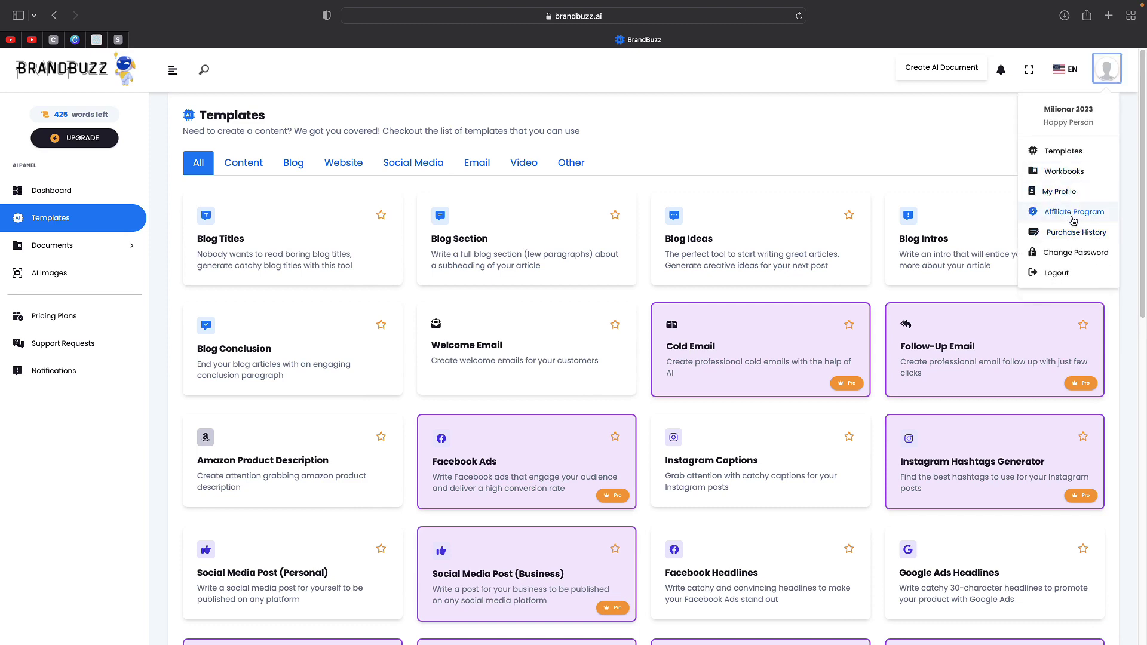
left_click(1106, 70)
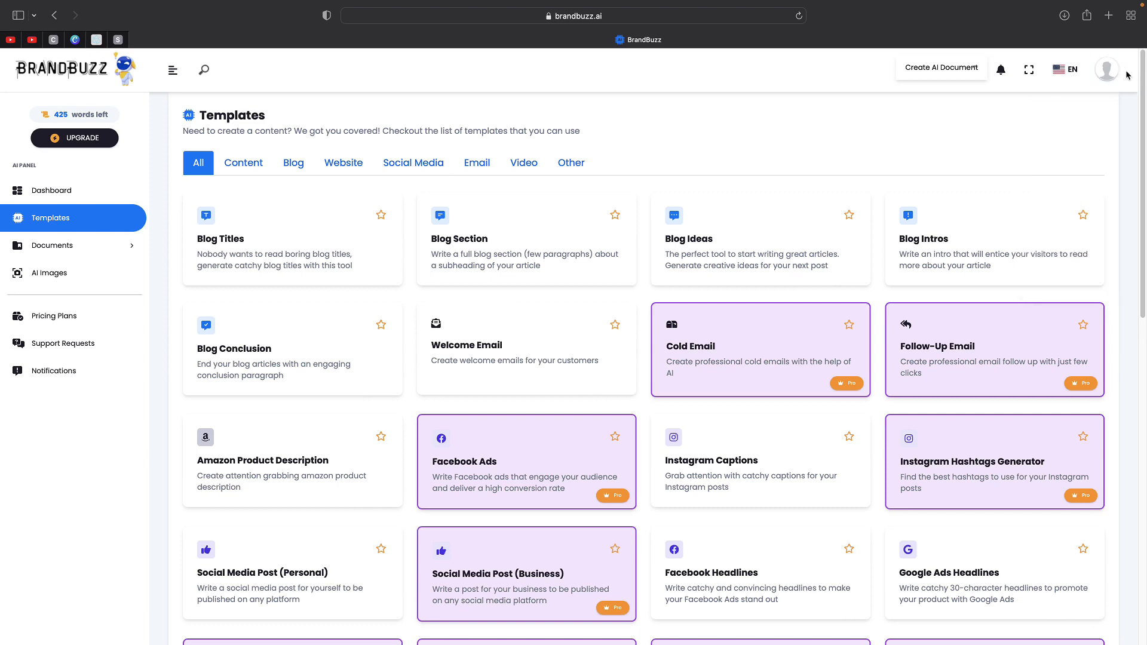
left_click(1106, 71)
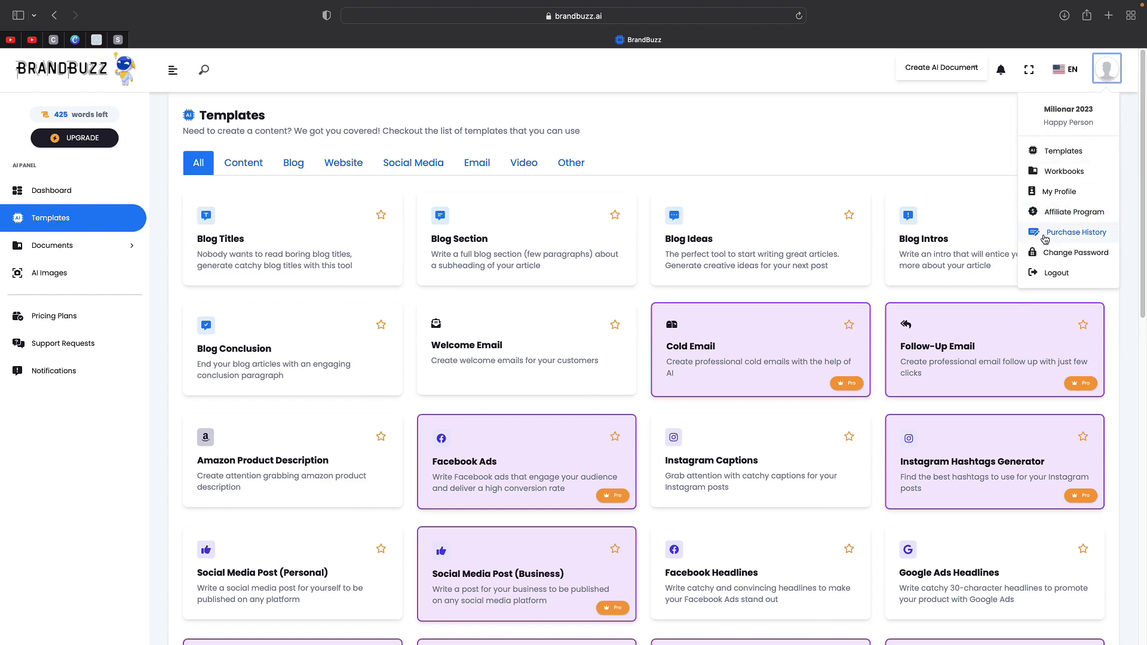
- Open the Affiliate Program page and look over the referral link and Referral Policy
left_click(1063, 221)
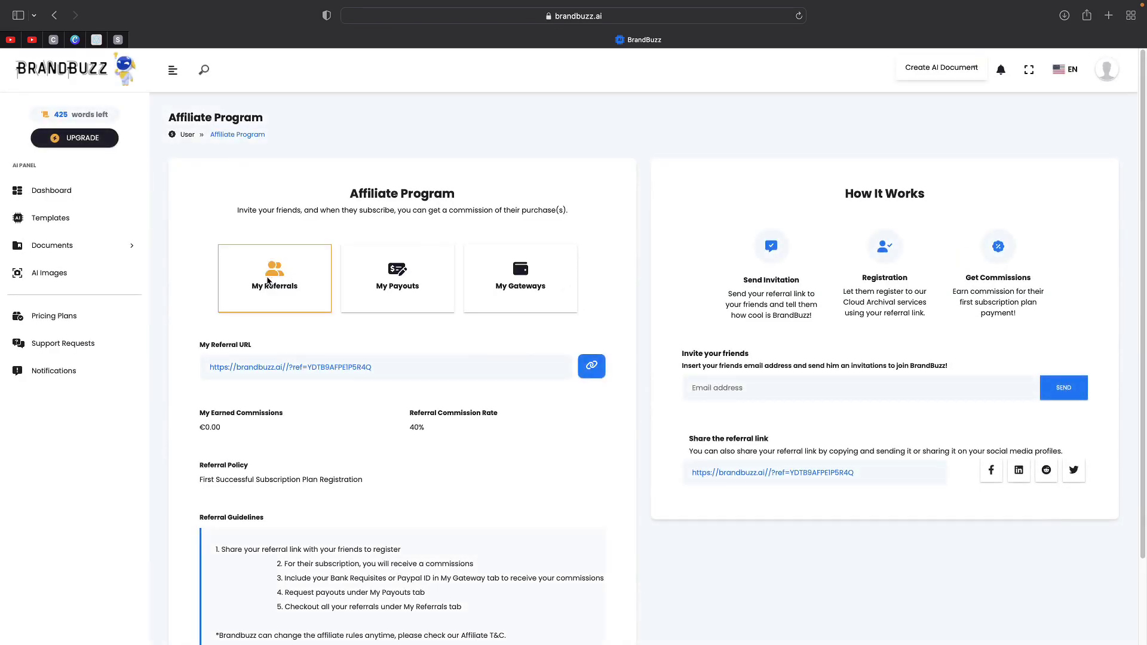
scroll(268, 281, "down", 1)
left_click(271, 333)
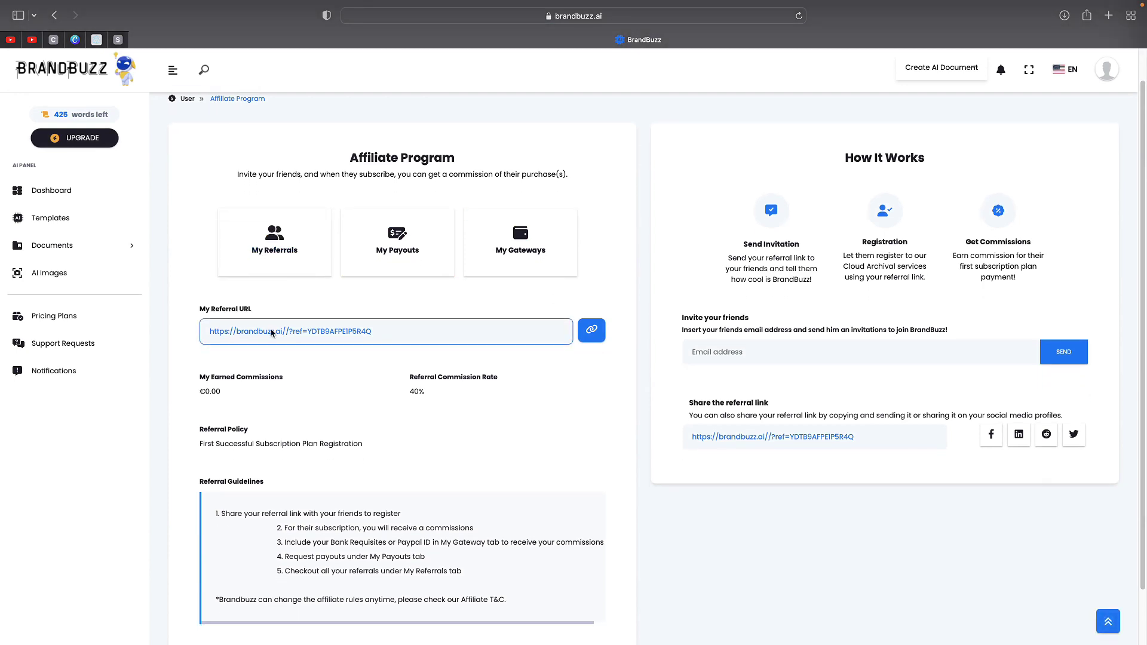
scroll(271, 333, "down", 2)
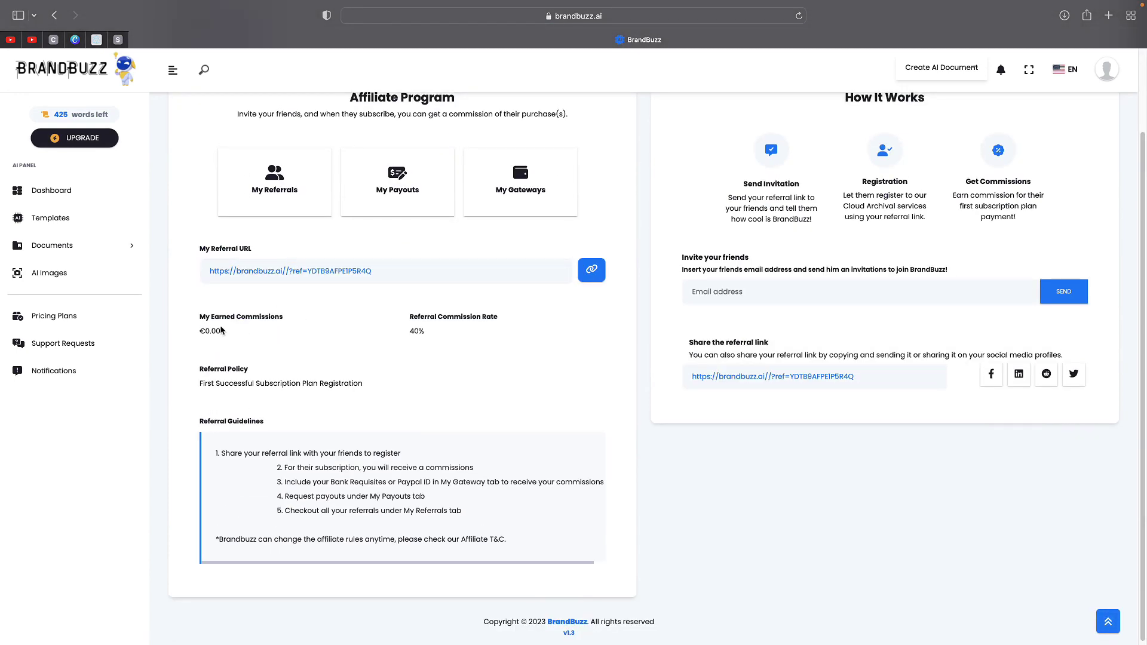
scroll(387, 400, "down", 1)
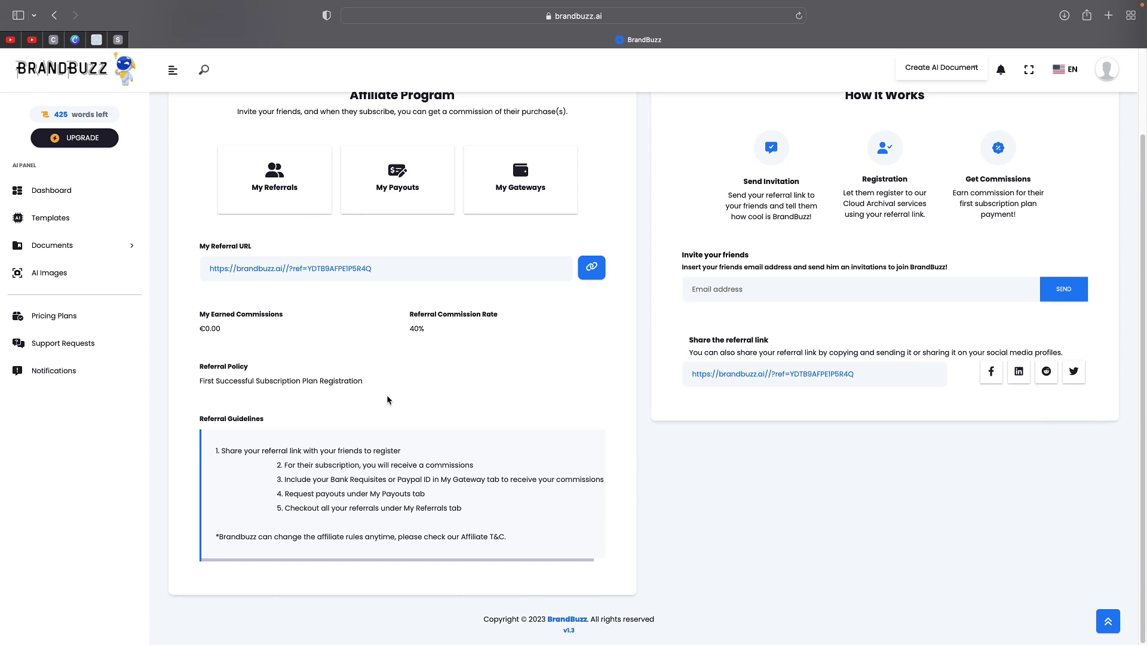
scroll(387, 399, "up", 3)
scroll(525, 359, "down", 3)
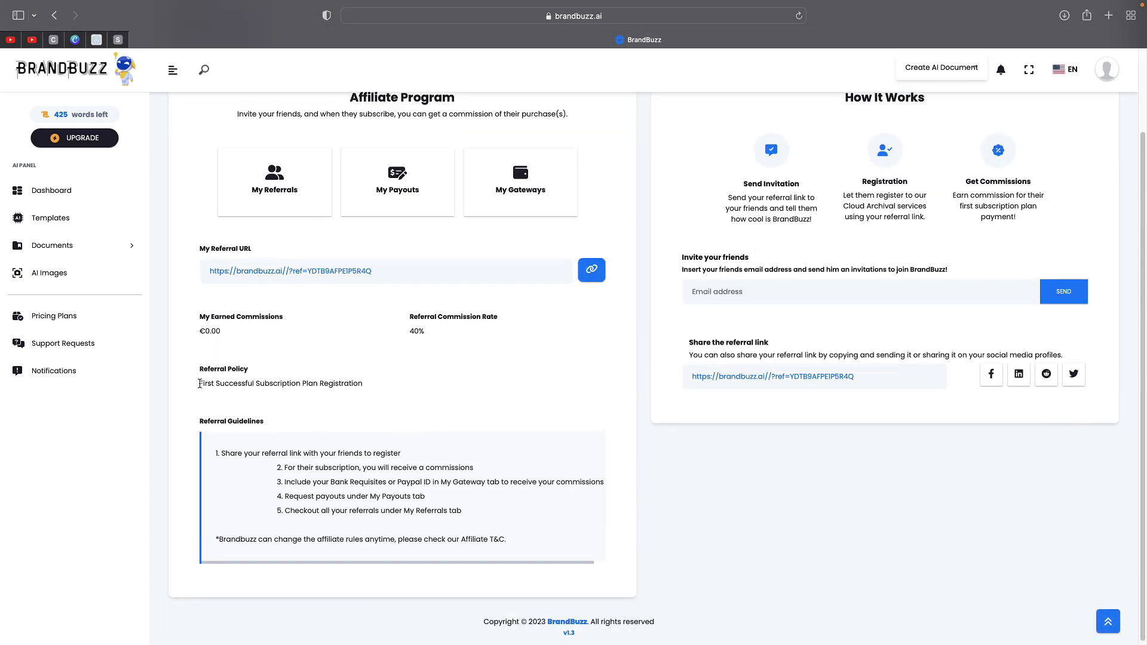
left_click_drag(200, 383, 392, 379)
left_click(393, 379)
- Scroll back up the Affiliate Program page and return to the Dashboard
scroll(392, 370, "up", 3)
scroll(317, 316, "down", 3)
scroll(403, 479, "up", 3)
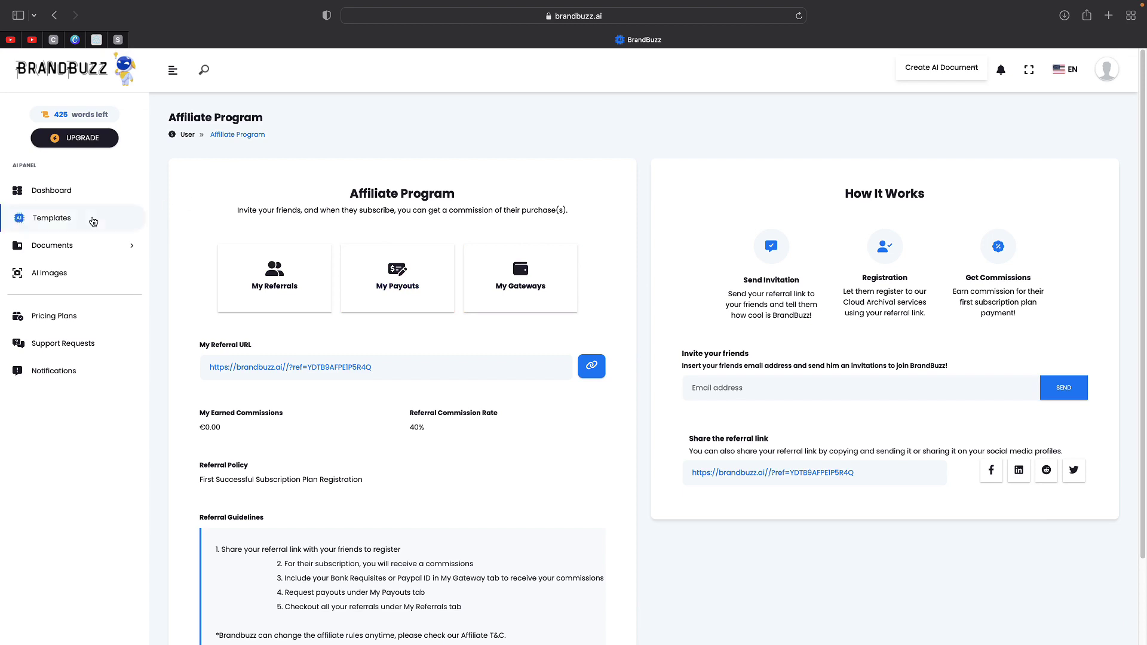
left_click(76, 192)
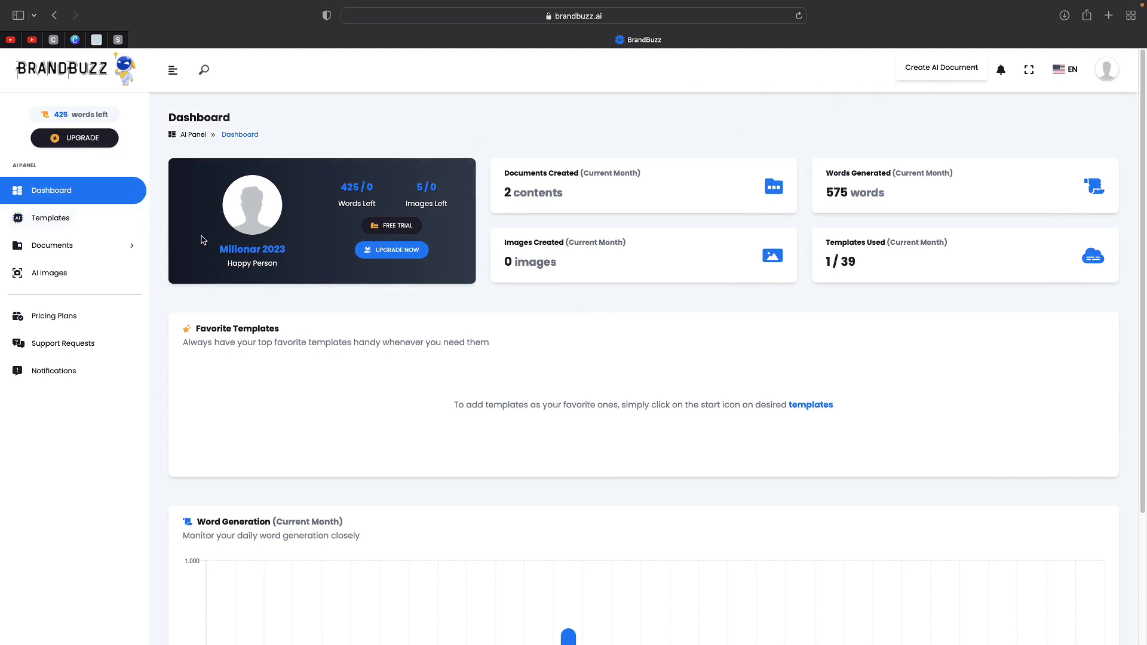
- In AI Images, choose [512x512] Medium Image and describe a man recording a YouTube video in his studio
left_click(380, 249)
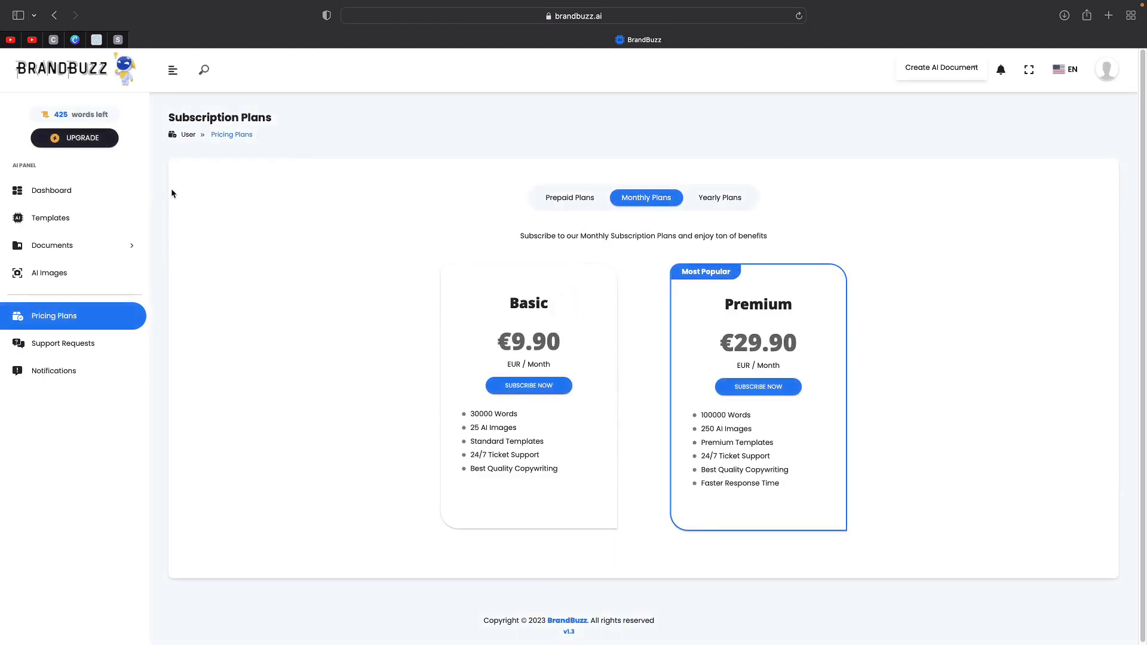
left_click(63, 273)
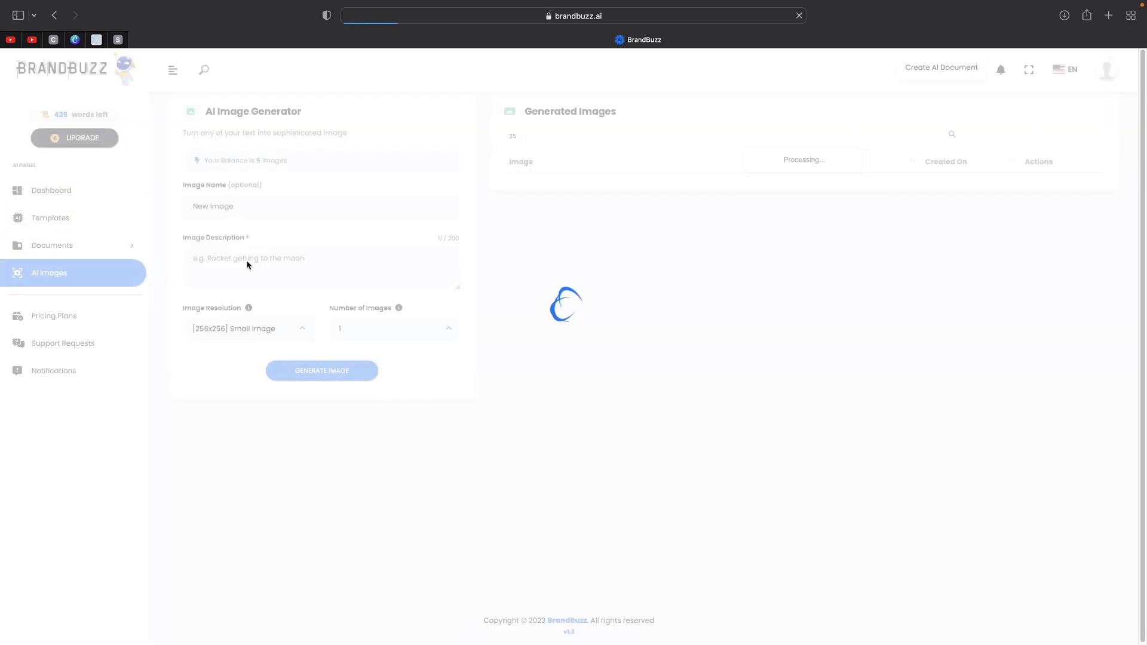
left_click(262, 259)
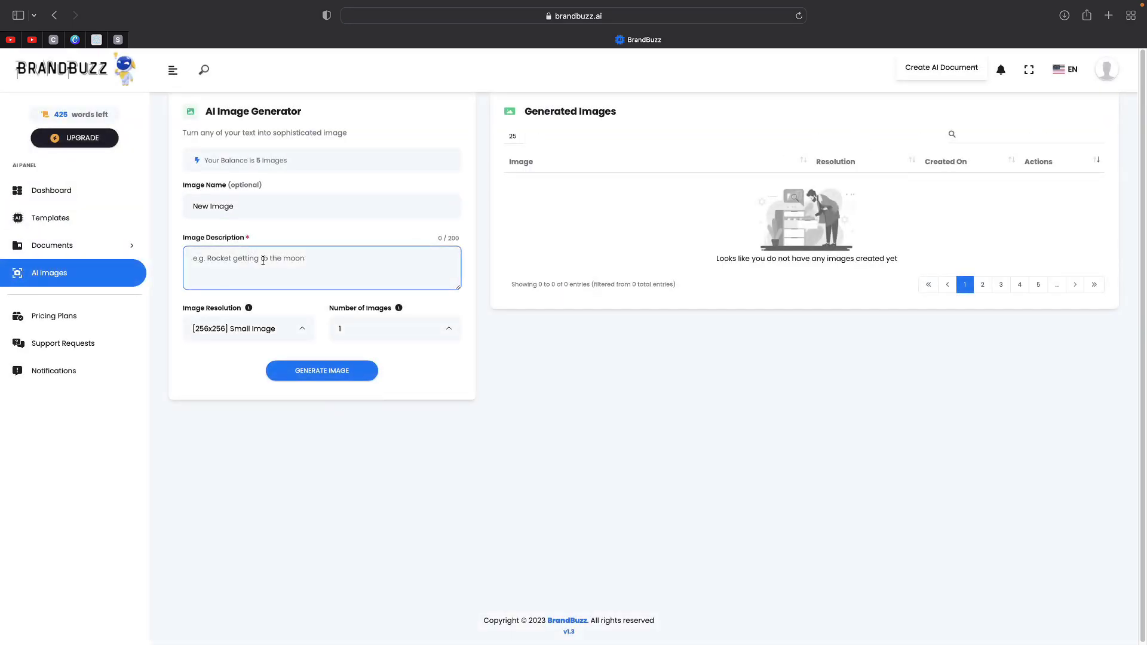
left_click(258, 328)
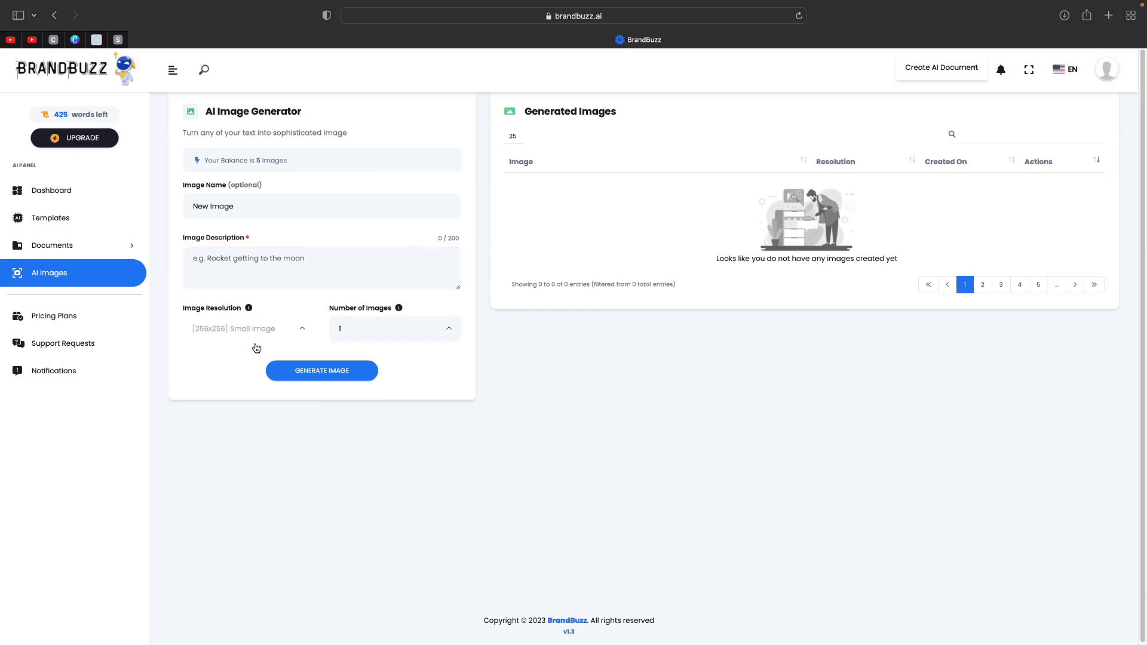
left_click(243, 376)
left_click(278, 272)
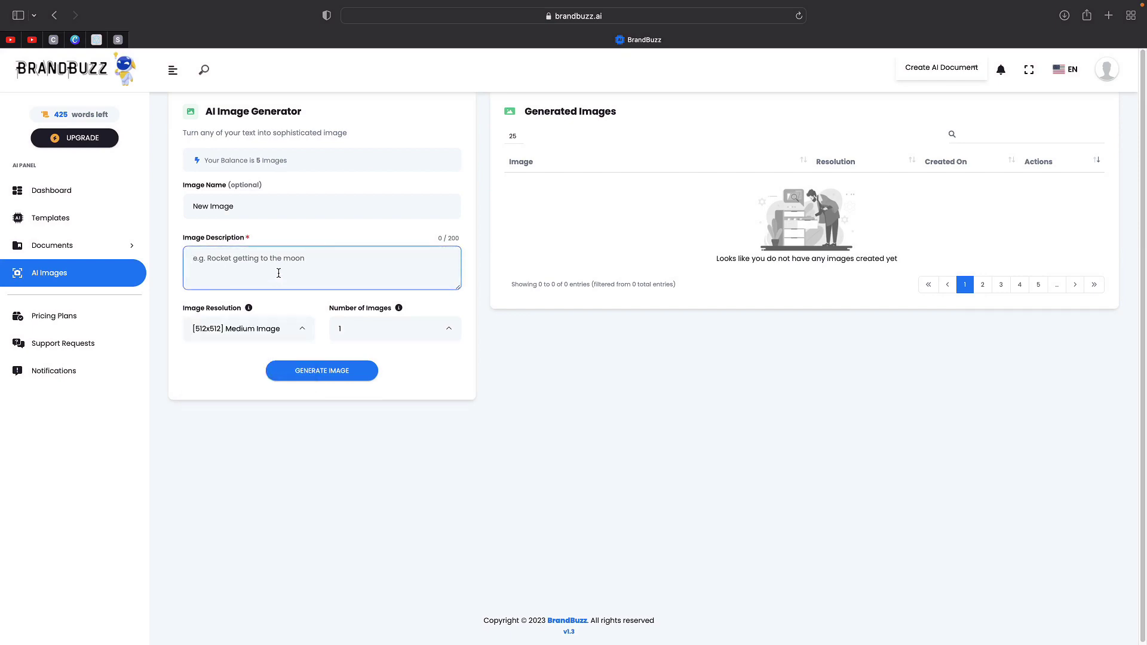
type("dr")
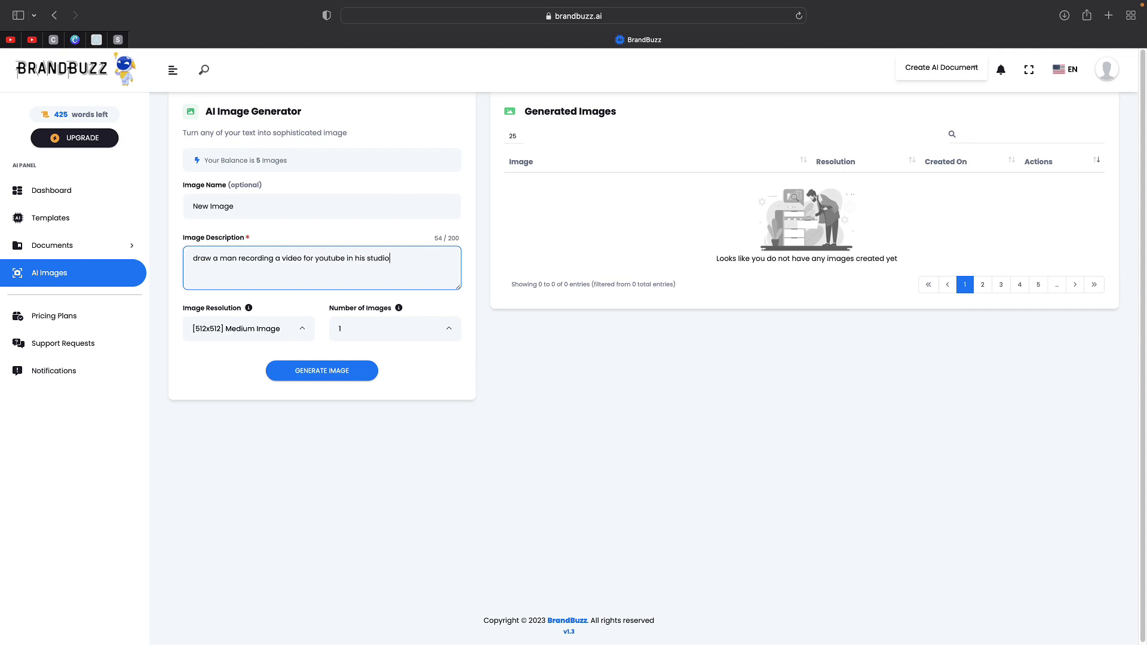
type("make it ultra realistic and include some random details")
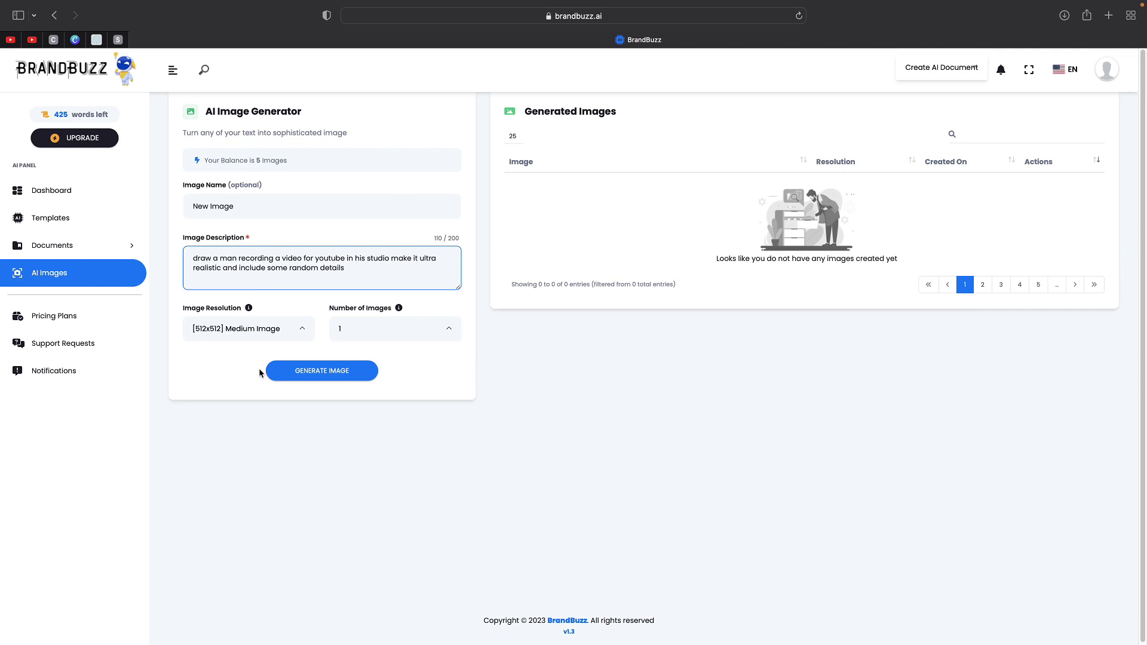
- Generate the studio image, download it, and show the browser's downloads list
left_click(269, 370)
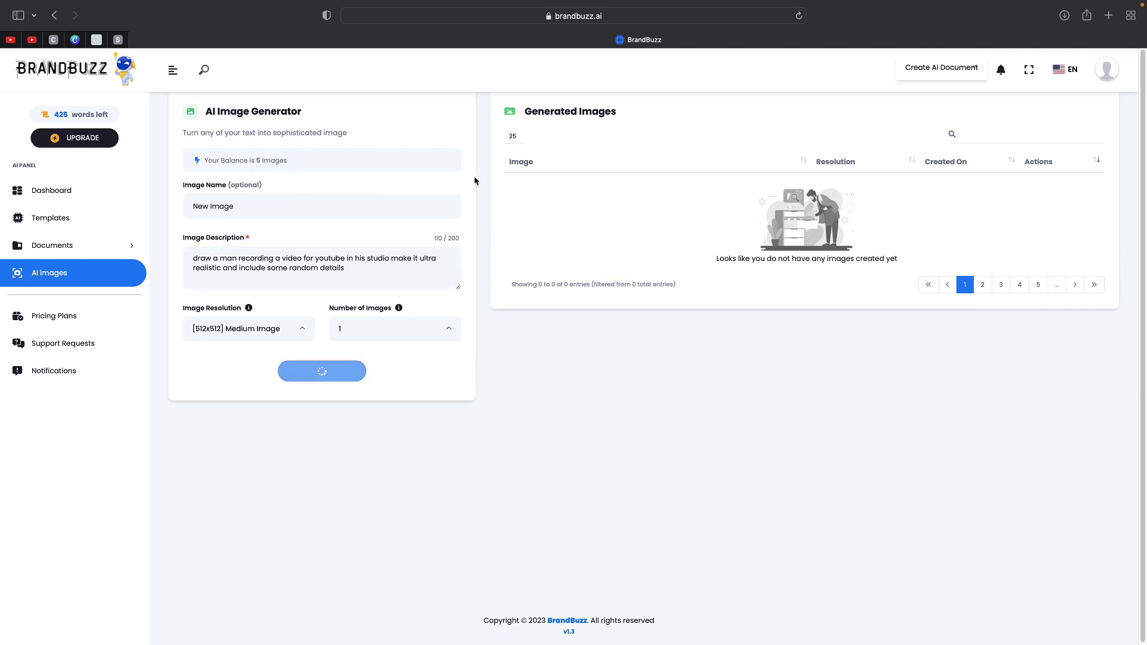
left_click(249, 204)
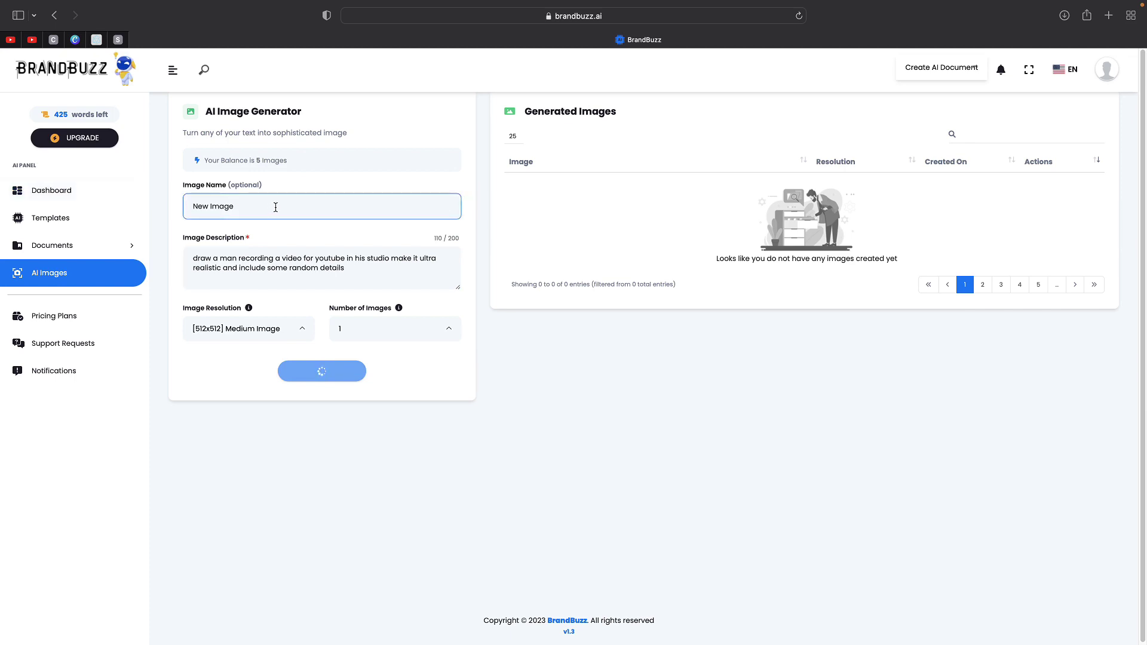
left_click(495, 220)
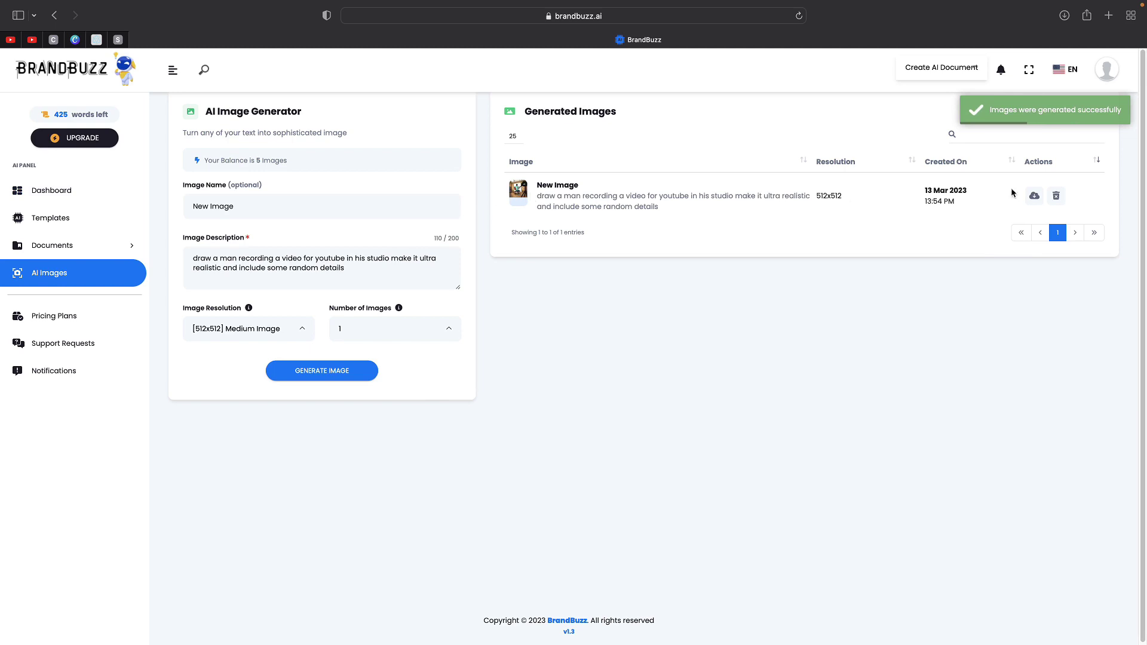
left_click(1034, 196)
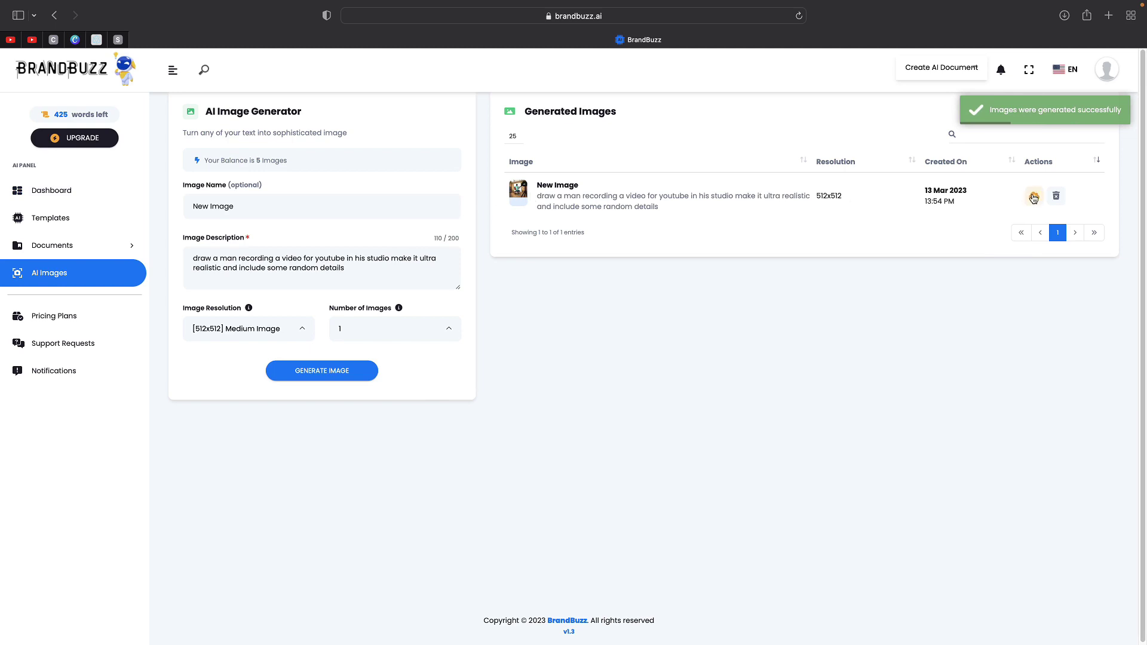
left_click(1062, 16)
- Open v14mnWUP0r.png in Preview, enlarge its window, then switch back to Safari
double_click(992, 90)
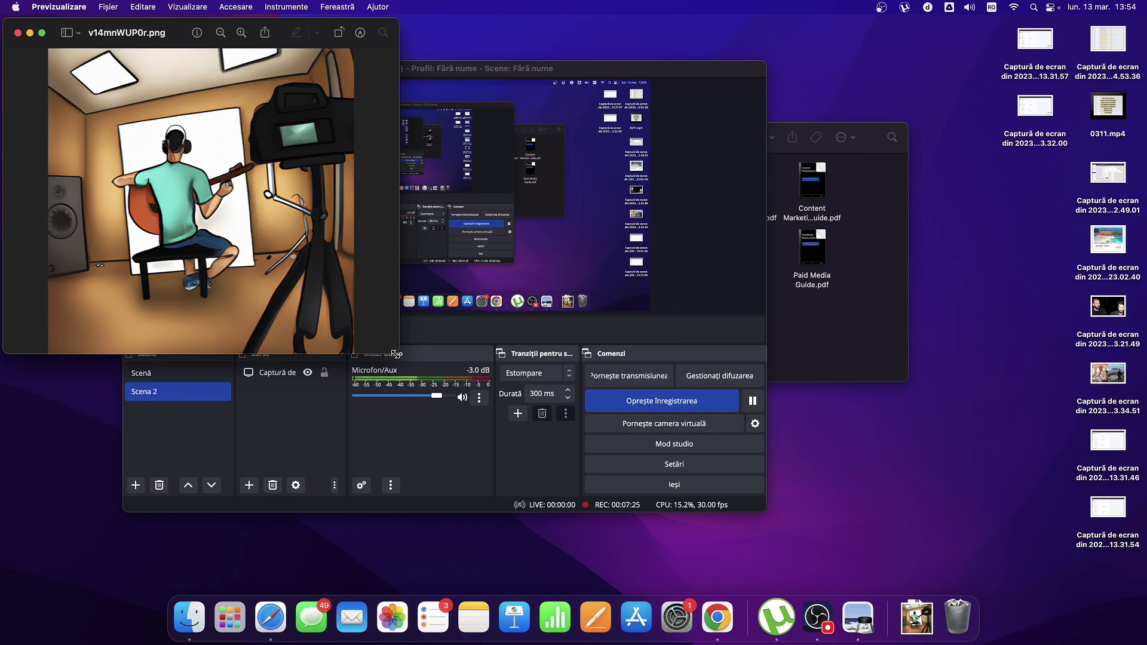
left_click_drag(398, 353, 986, 548)
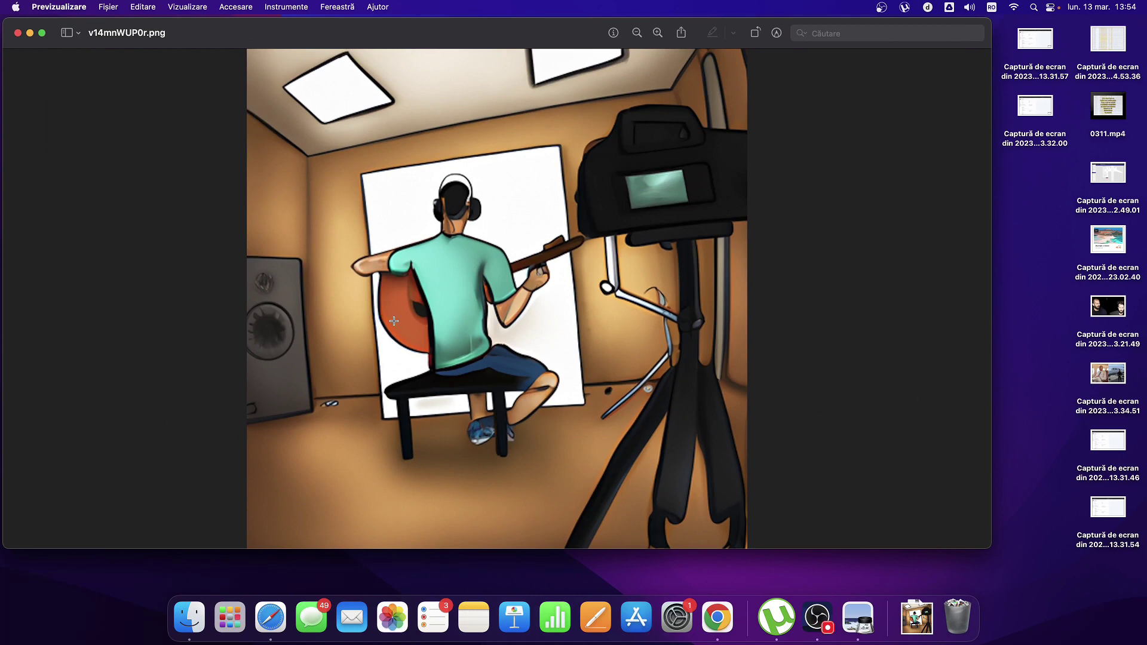
left_click(264, 610)
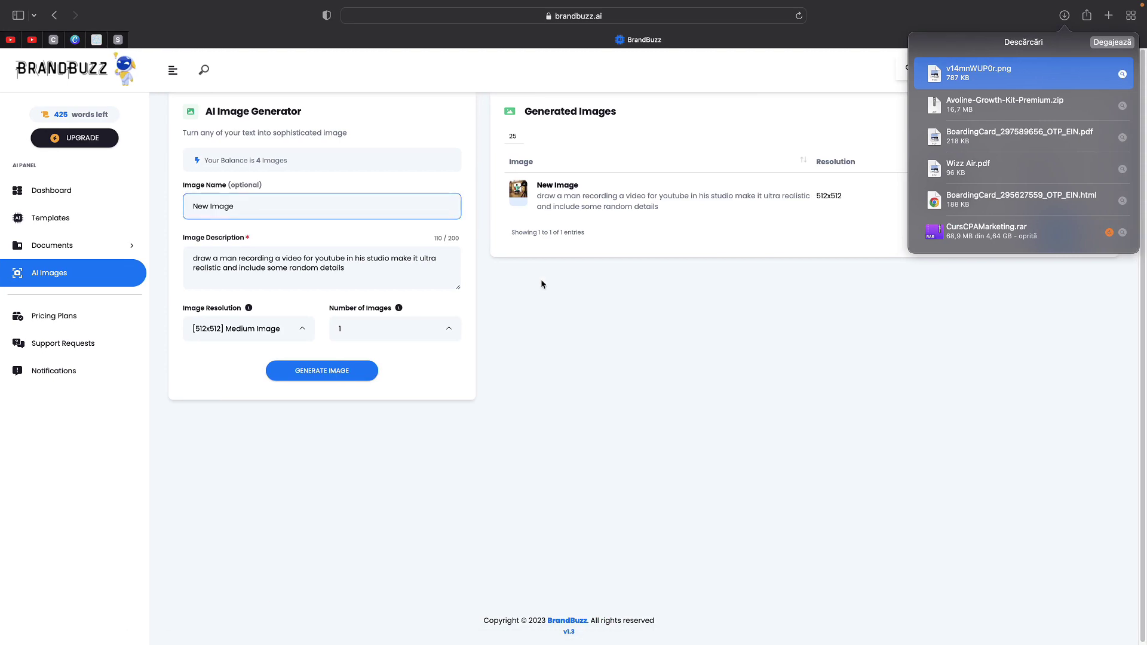
- Reopen the Affiliate Program page from the account menu and scroll to the referral URL
left_click(81, 198)
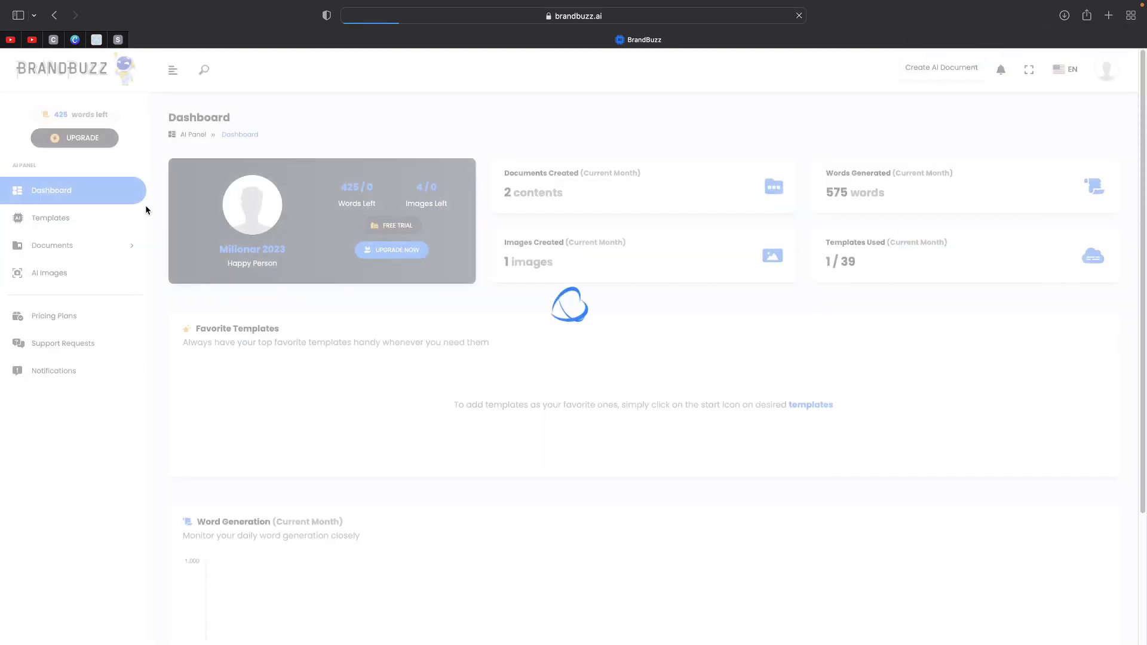
left_click(1106, 68)
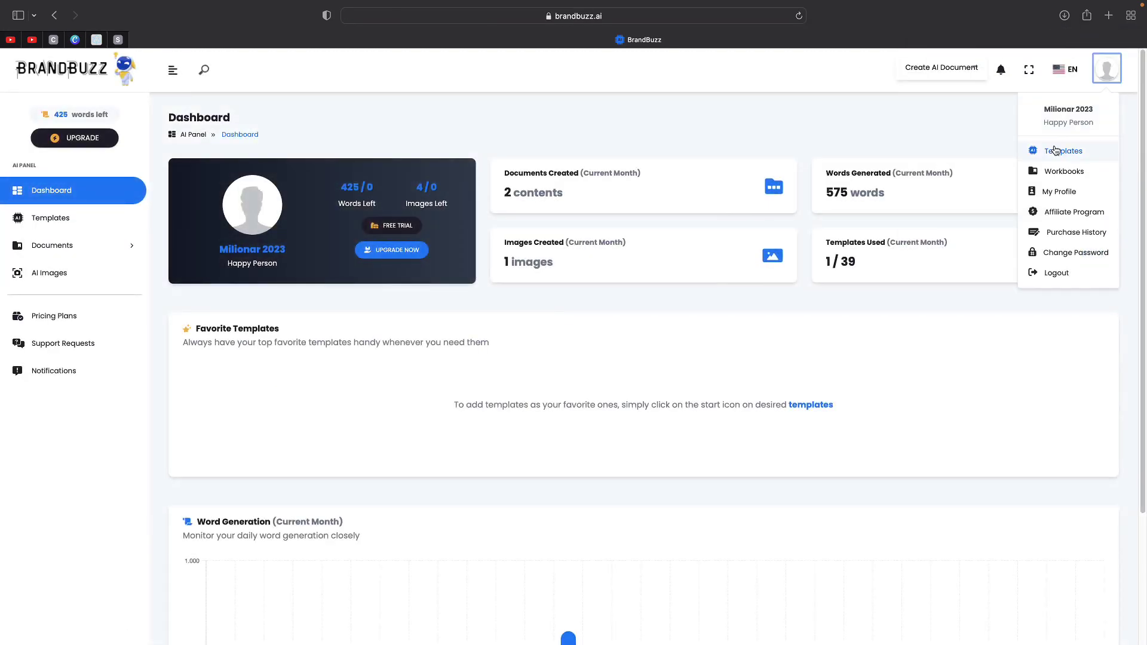
left_click(1072, 212)
scroll(448, 264, "down", 3)
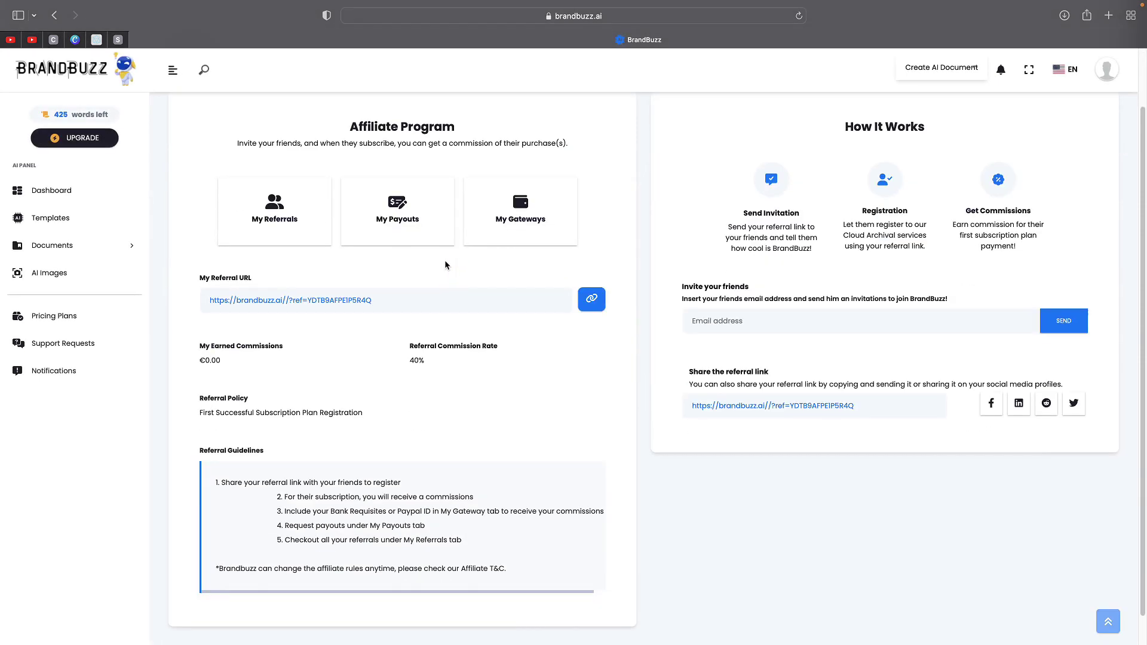
left_click(385, 270)
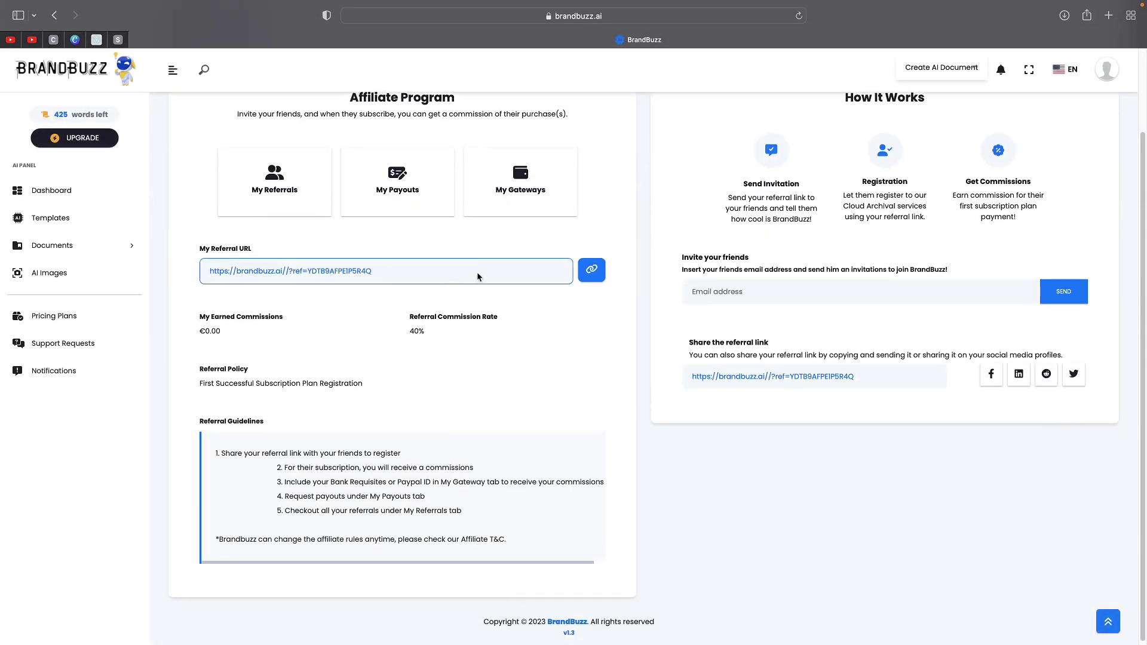
scroll(522, 265, "up", 3)
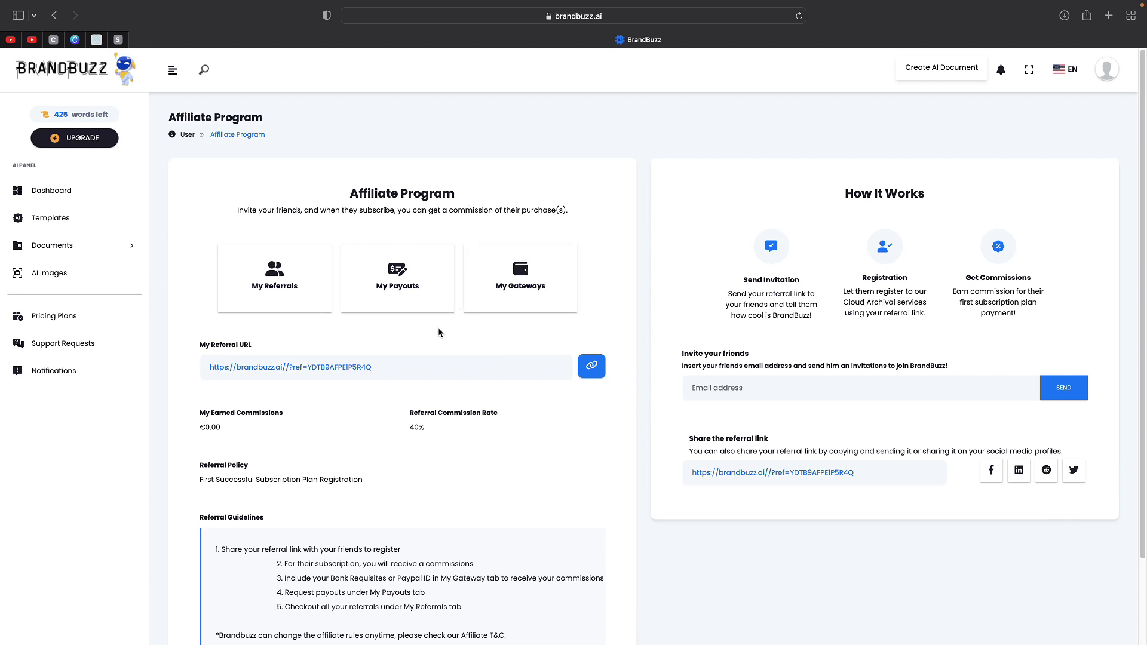
scroll(439, 332, "down", 2)
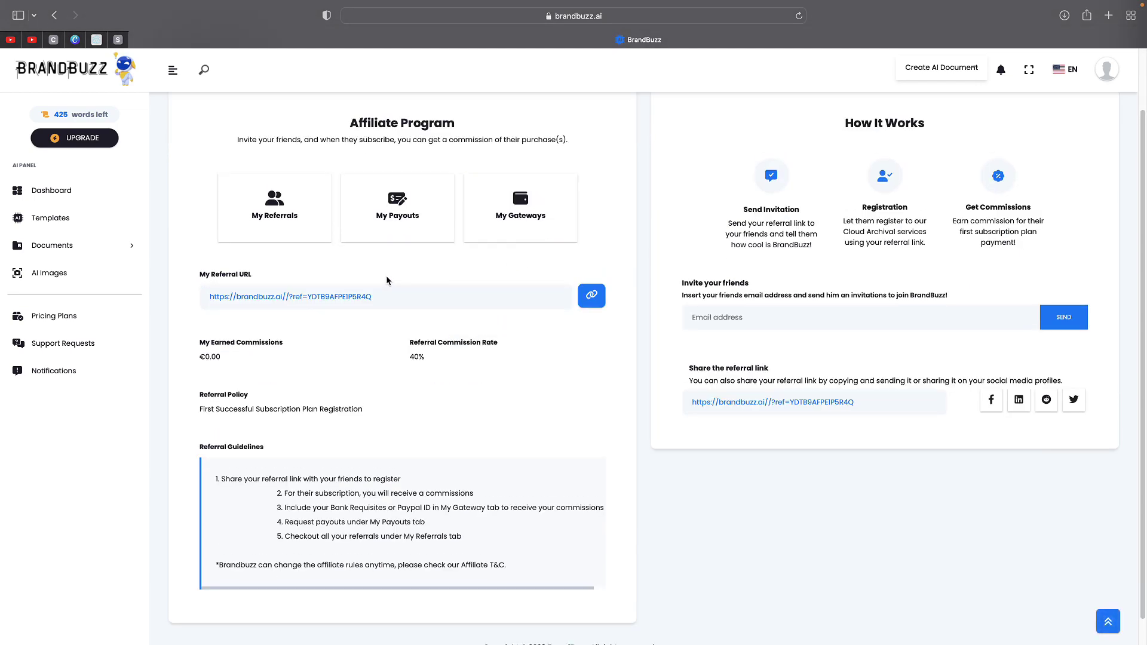
scroll(407, 270, "up", 2)
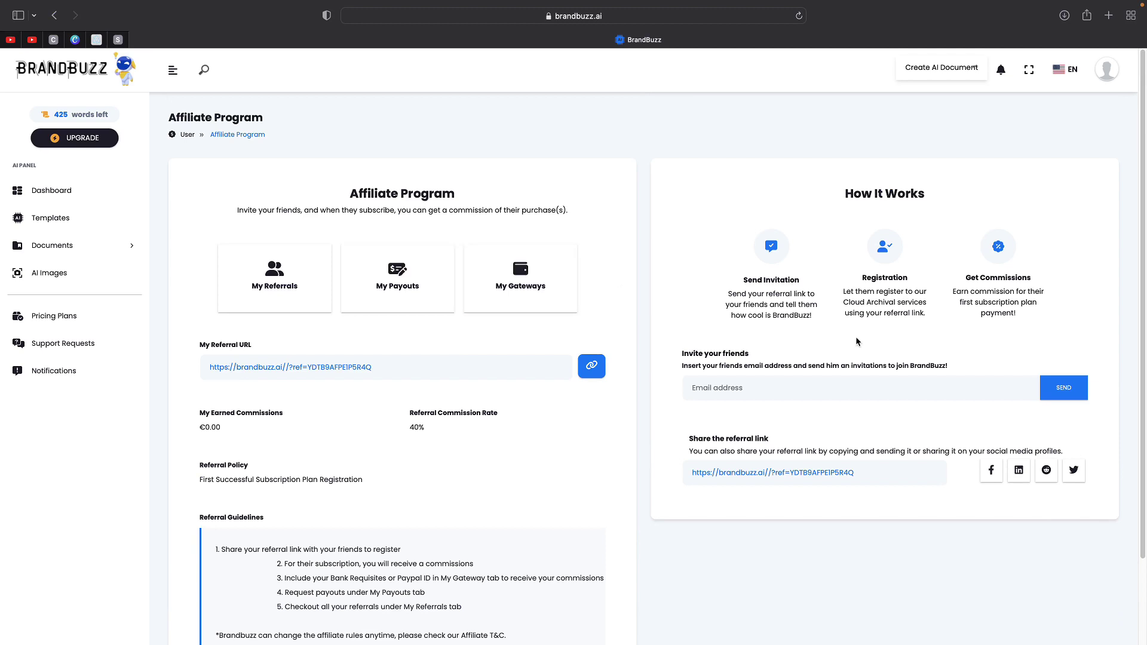
scroll(367, 349, "down", 3)
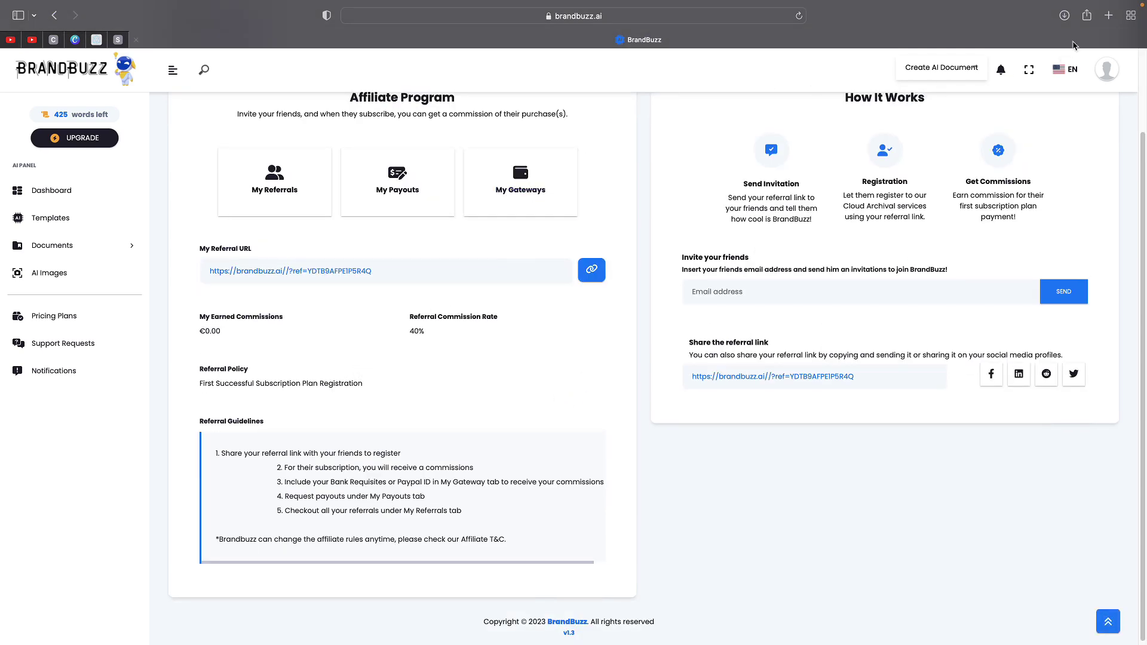
- Go to linktr.ee in a new tab and start signing up
left_click(1106, 22)
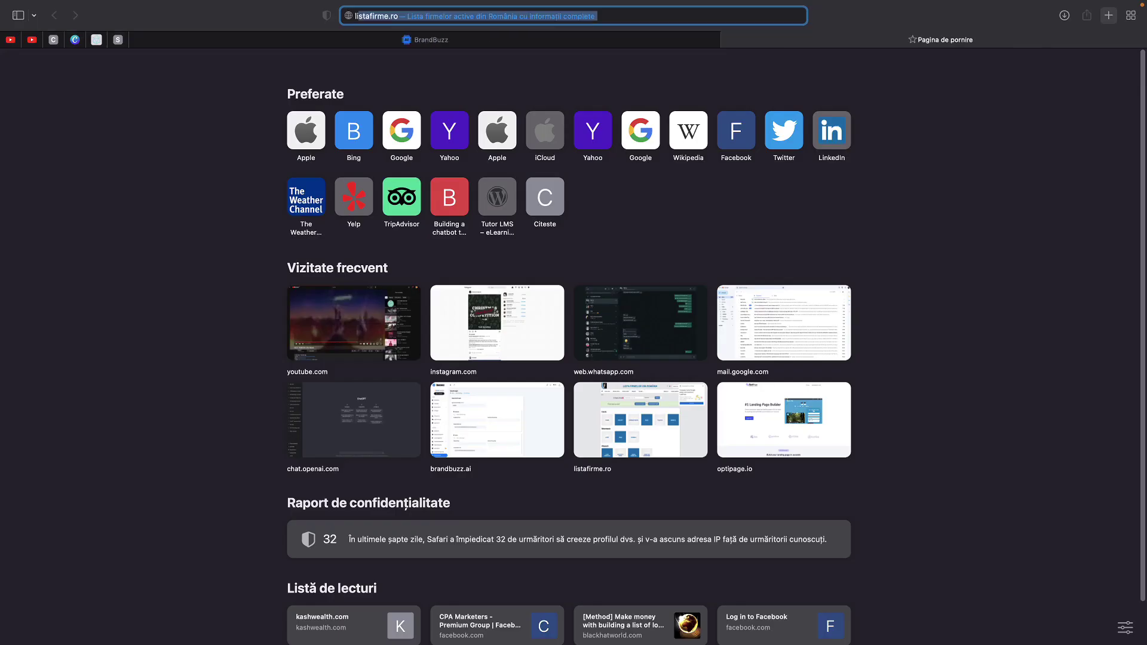
type("lim")
key("BackSpace")
type("nk")
key("Return")
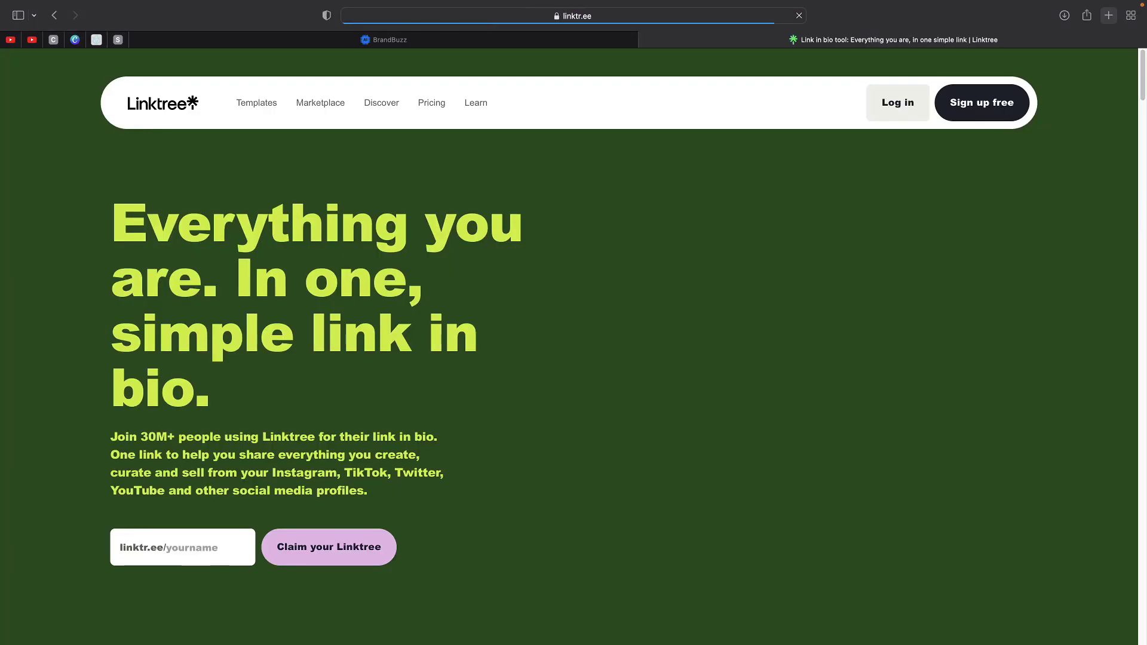
left_click(949, 104)
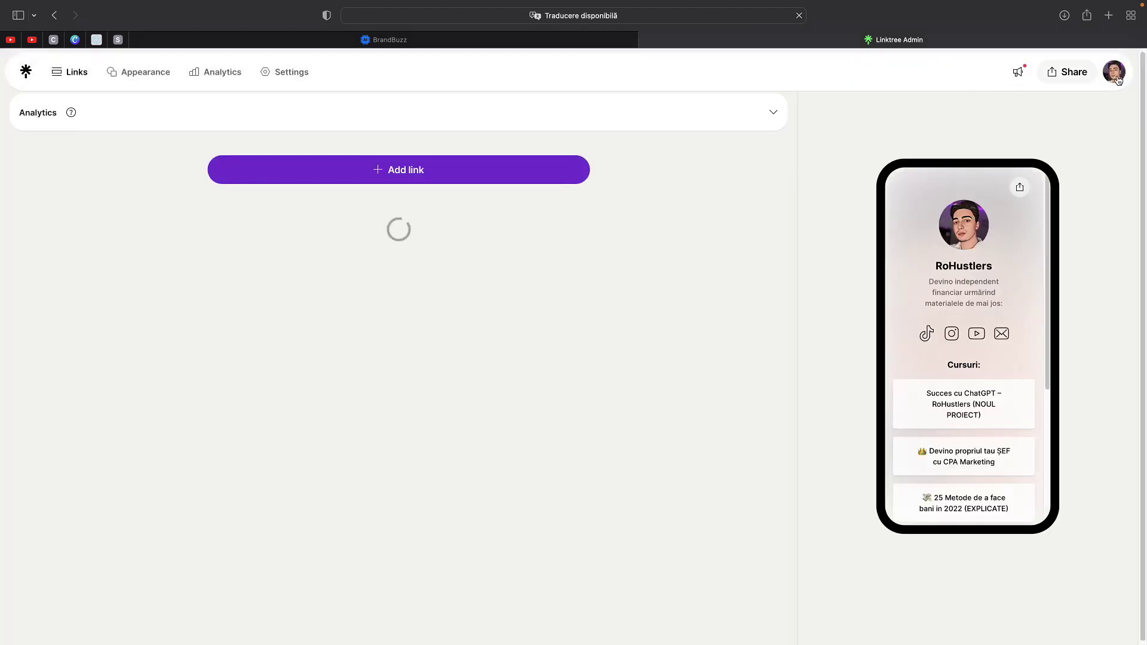
left_click(1115, 73)
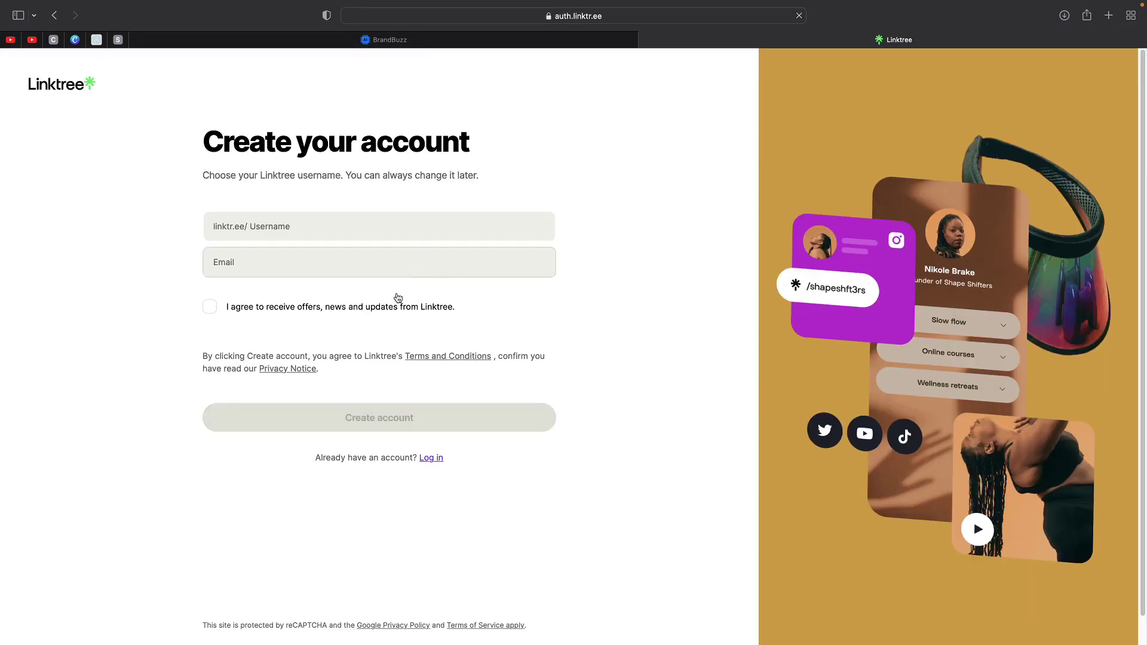
- Enter a Linktree username and the account e-mail, then create the account
left_click(291, 218)
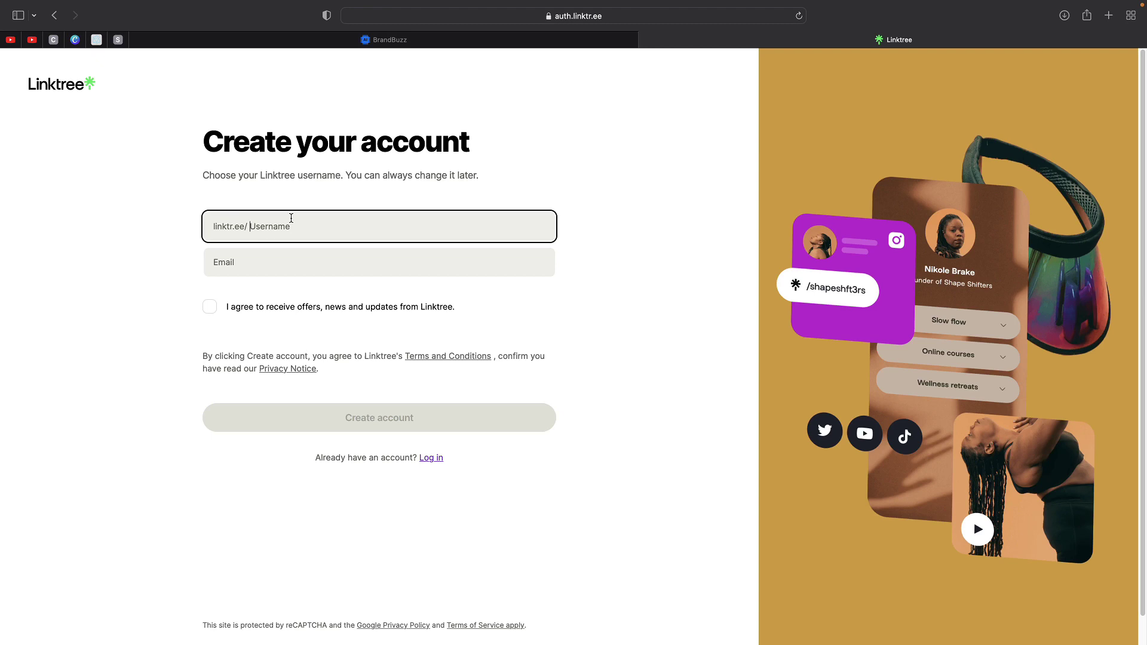
type("AiCopywriting2023")
left_click(378, 263)
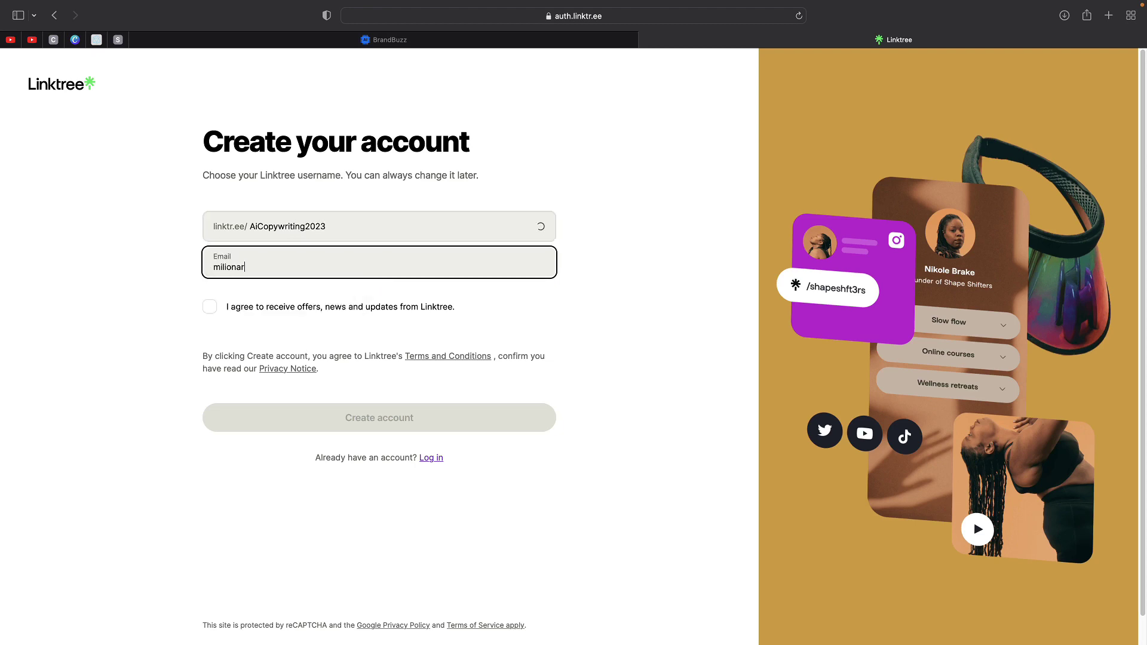
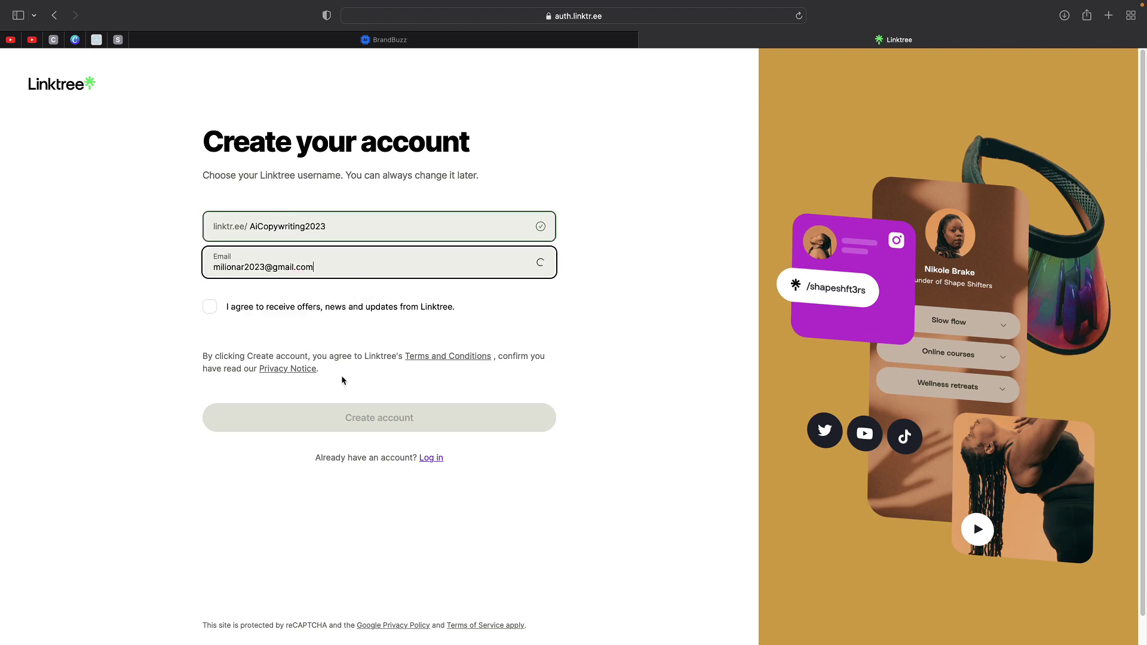
left_click(343, 420)
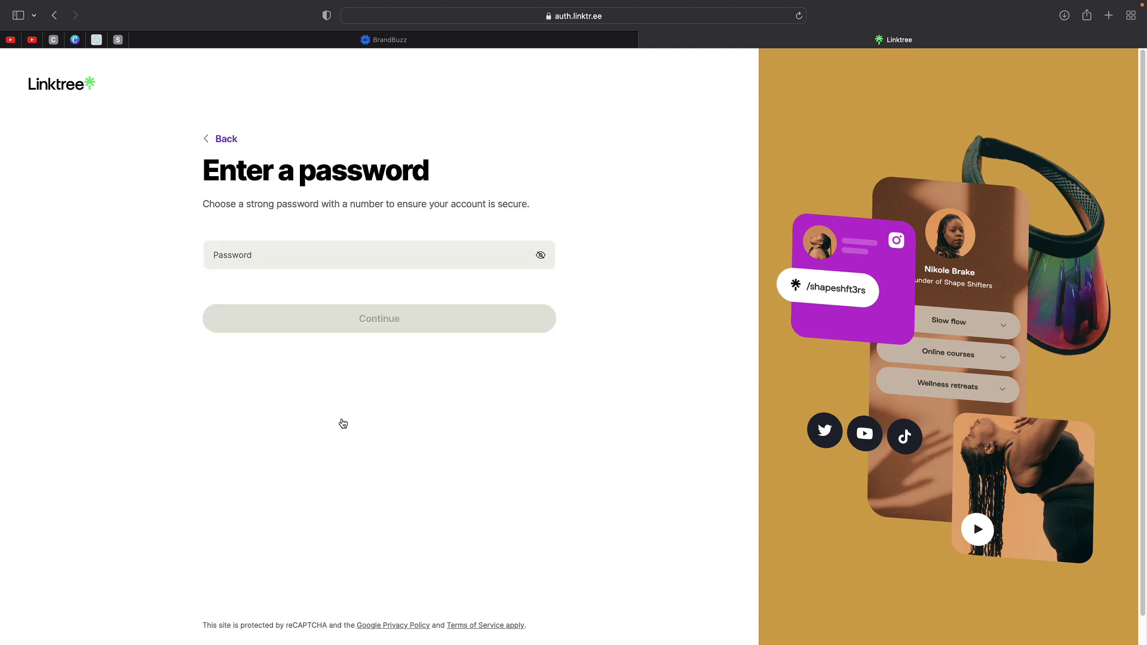
- Set the account password, enter a display name, and choose the Education category
left_click(293, 261)
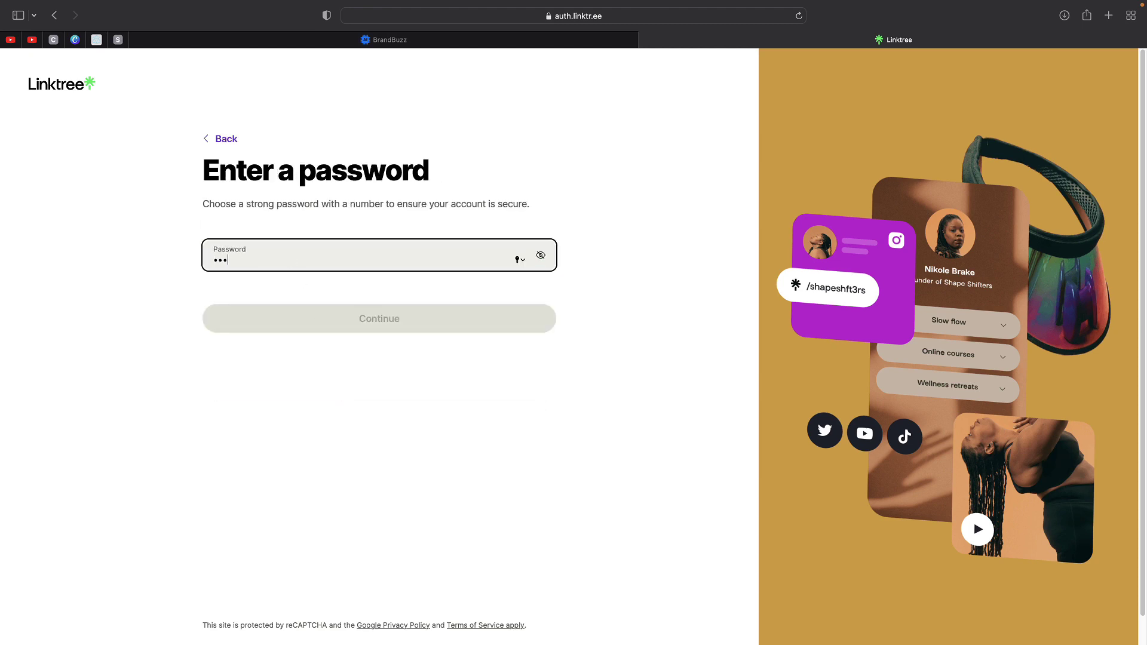
key("super+a")
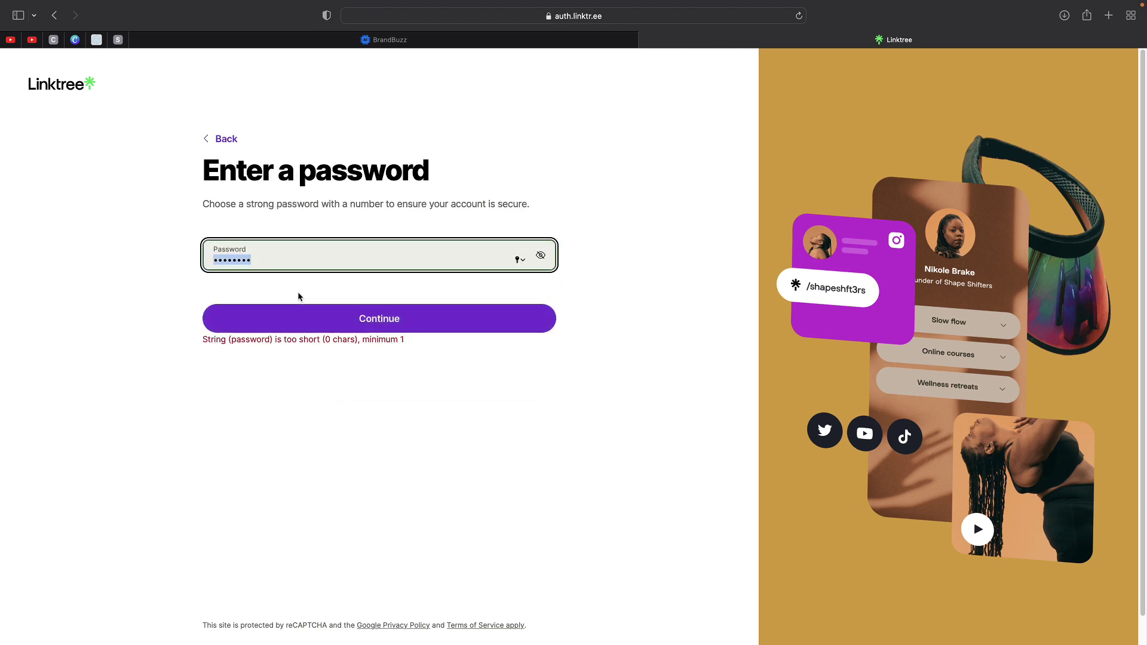
type("••••••••••••")
key("Return")
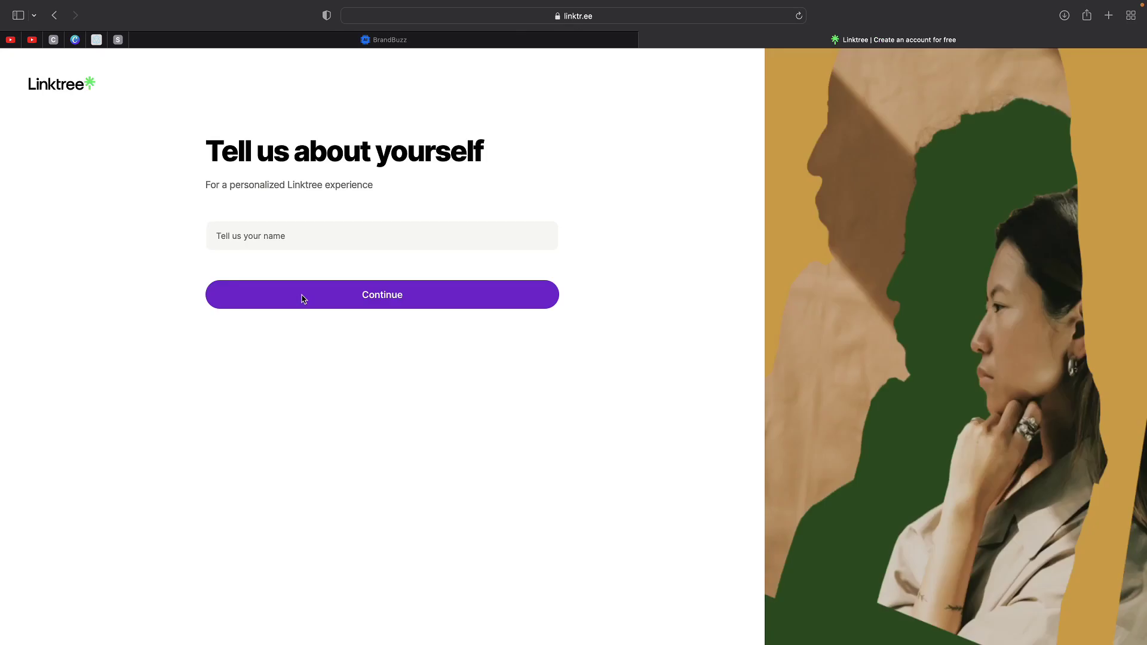
left_click(313, 243)
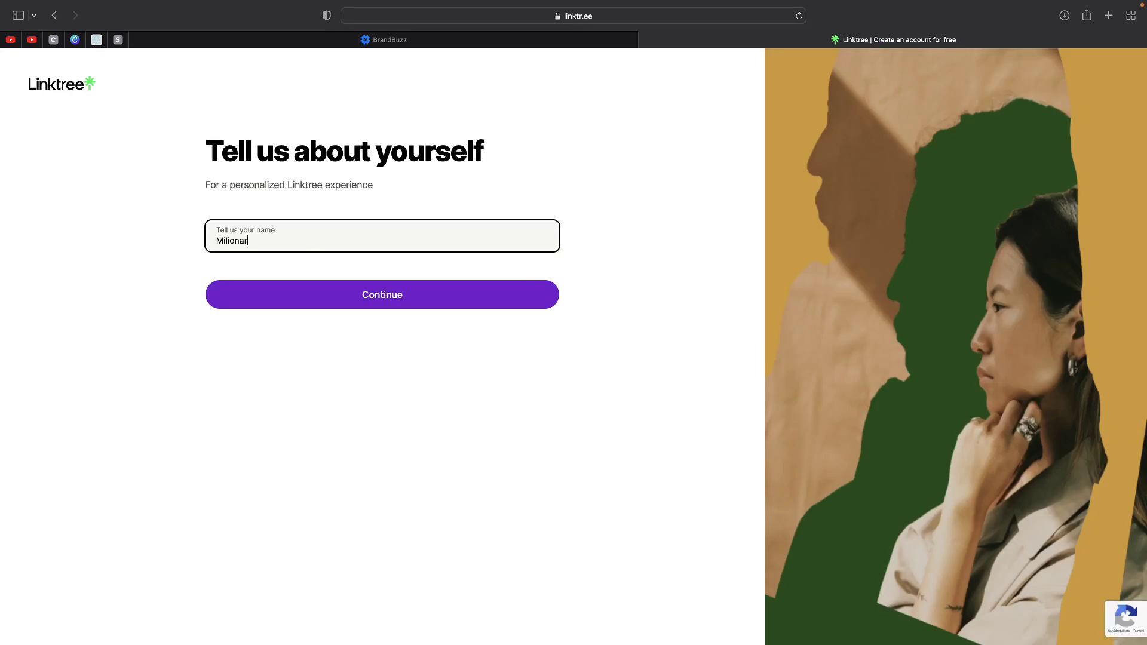
left_click(366, 292)
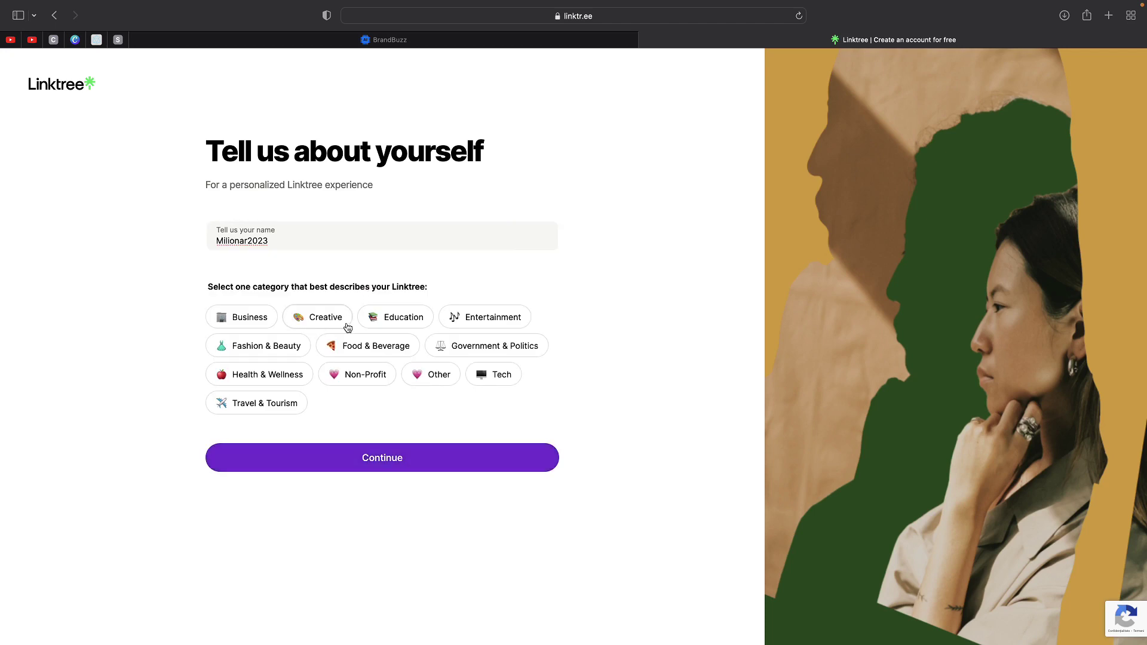
left_click(396, 317)
left_click(328, 531)
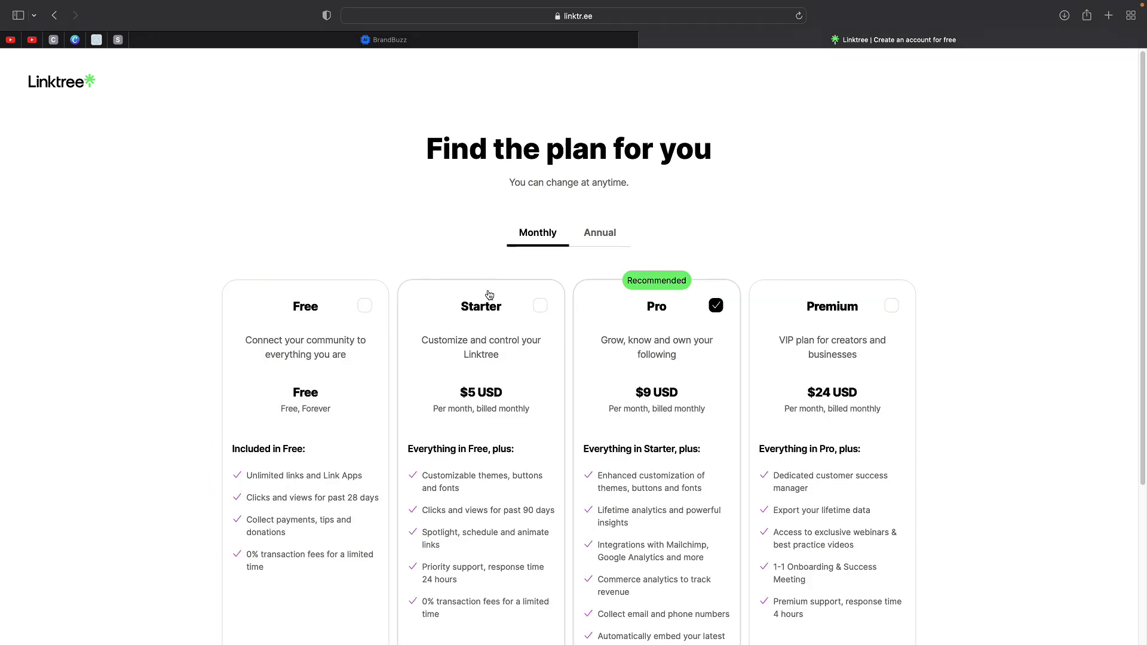
- Pick the Free plan, join Linktree and continue to the new profile's empty Links page
left_click(347, 329)
scroll(347, 329, "down", 4)
left_click(550, 568)
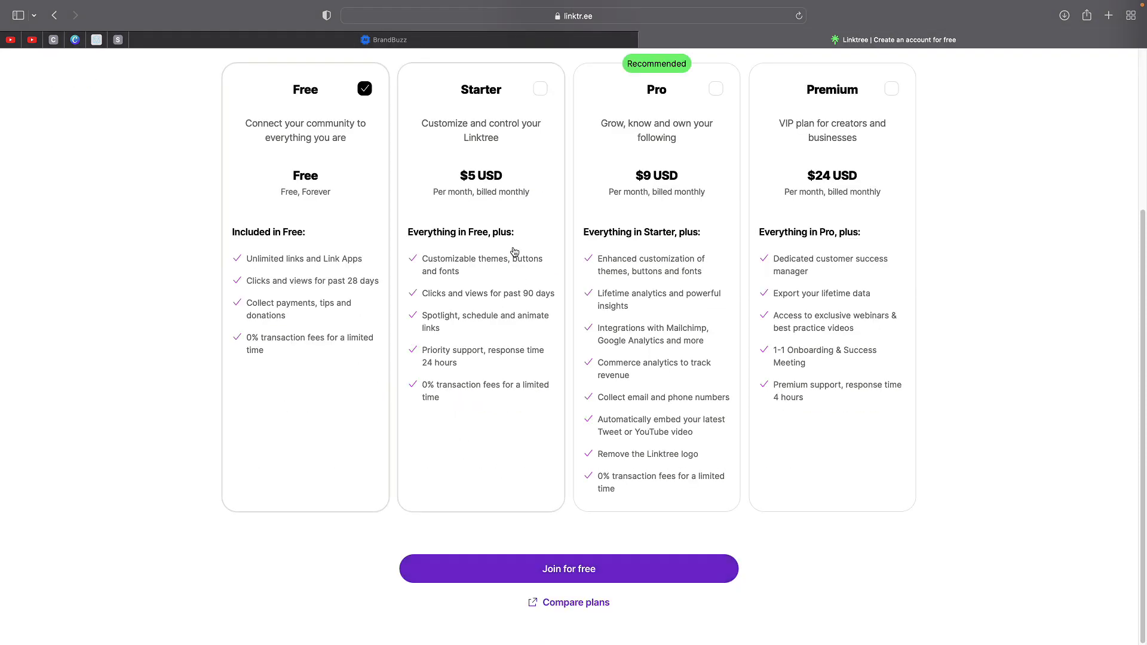
left_click(409, 254)
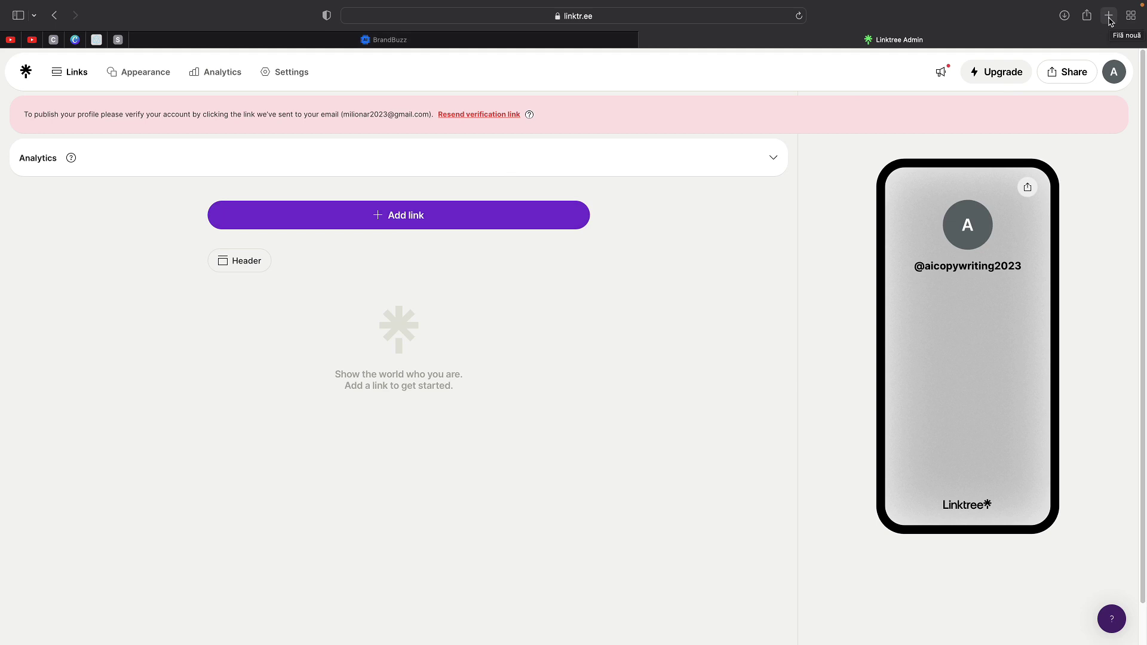
- Search the web for free stock photos, open Pexels and search 'artificial intelligence'
left_click(1109, 16)
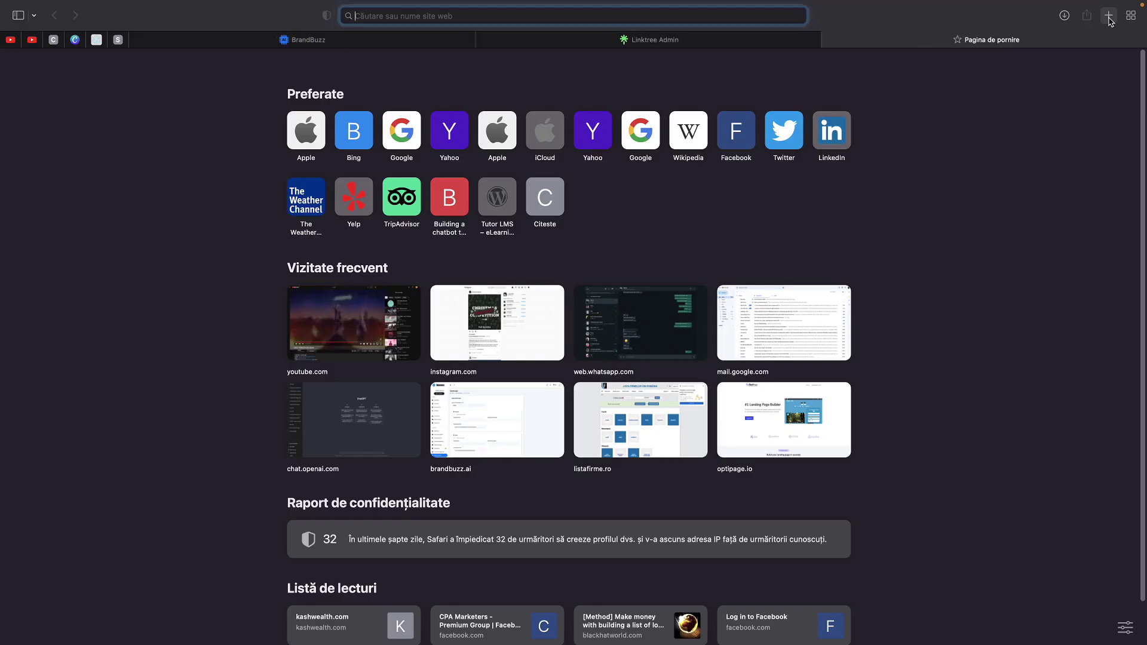
type("free stock photos")
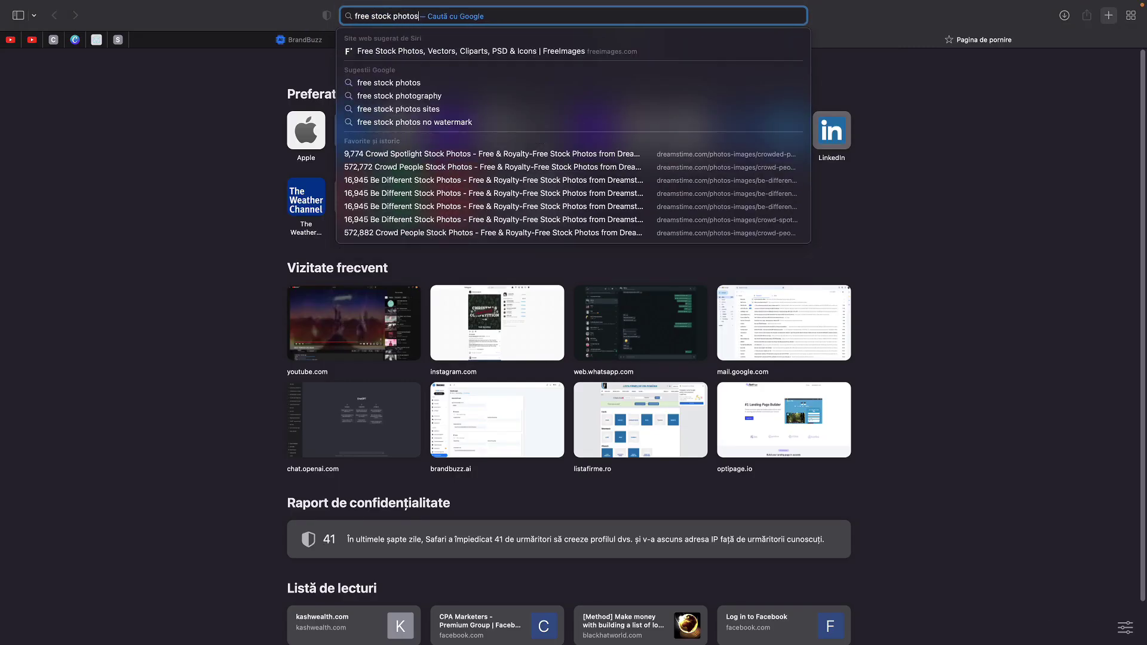
key("Return")
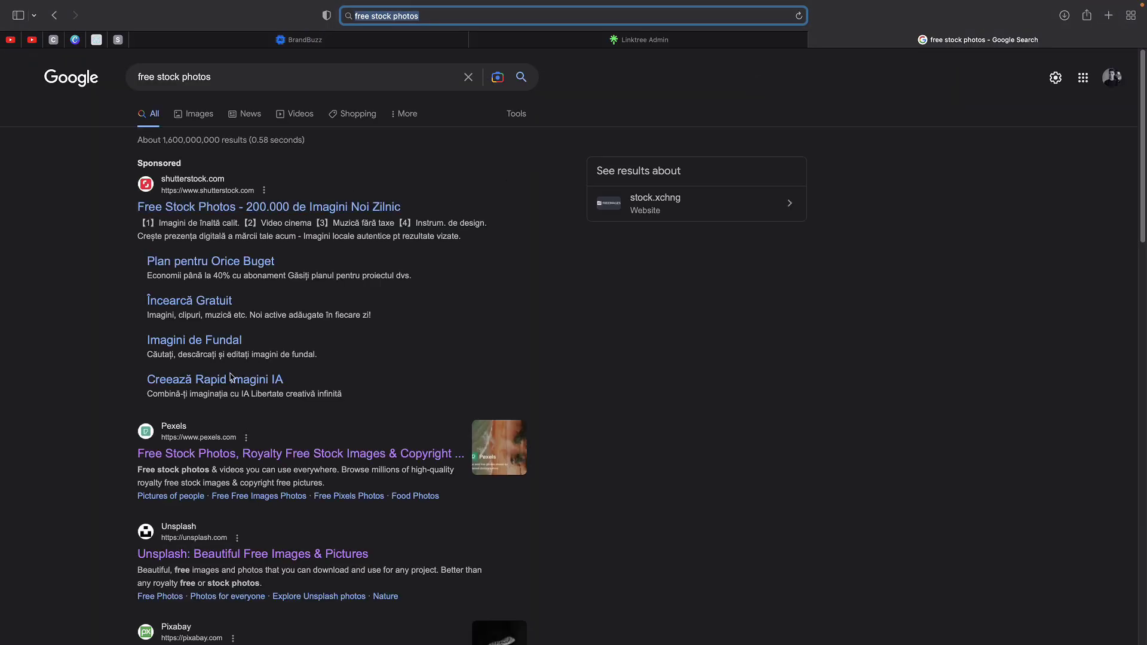
left_click(205, 454)
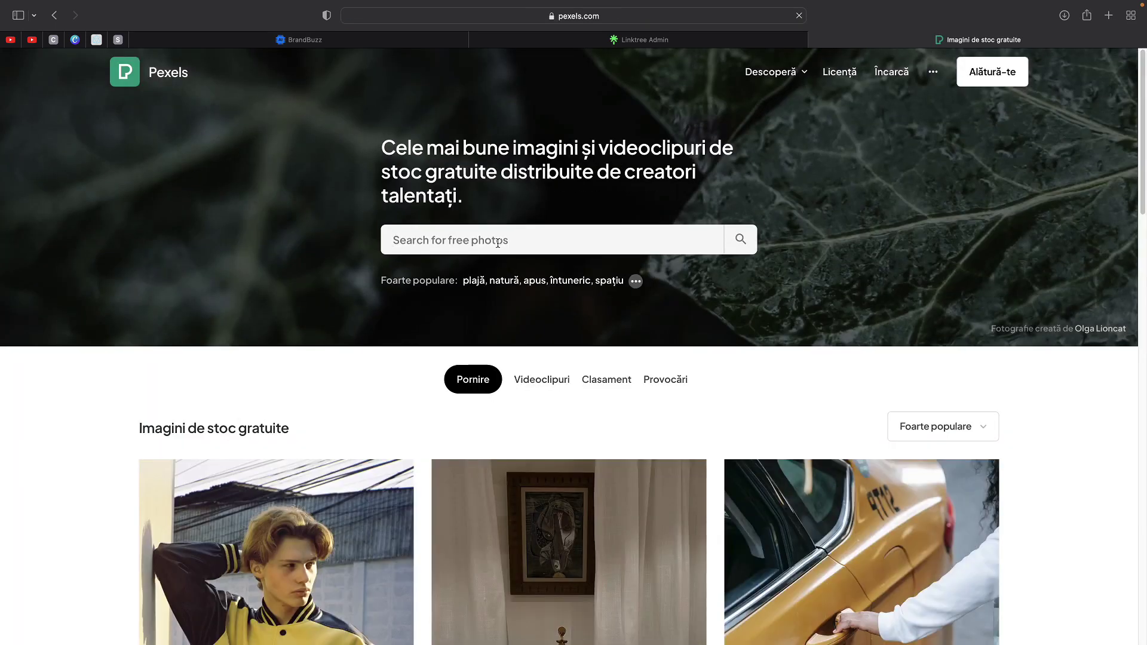
type("artificial in")
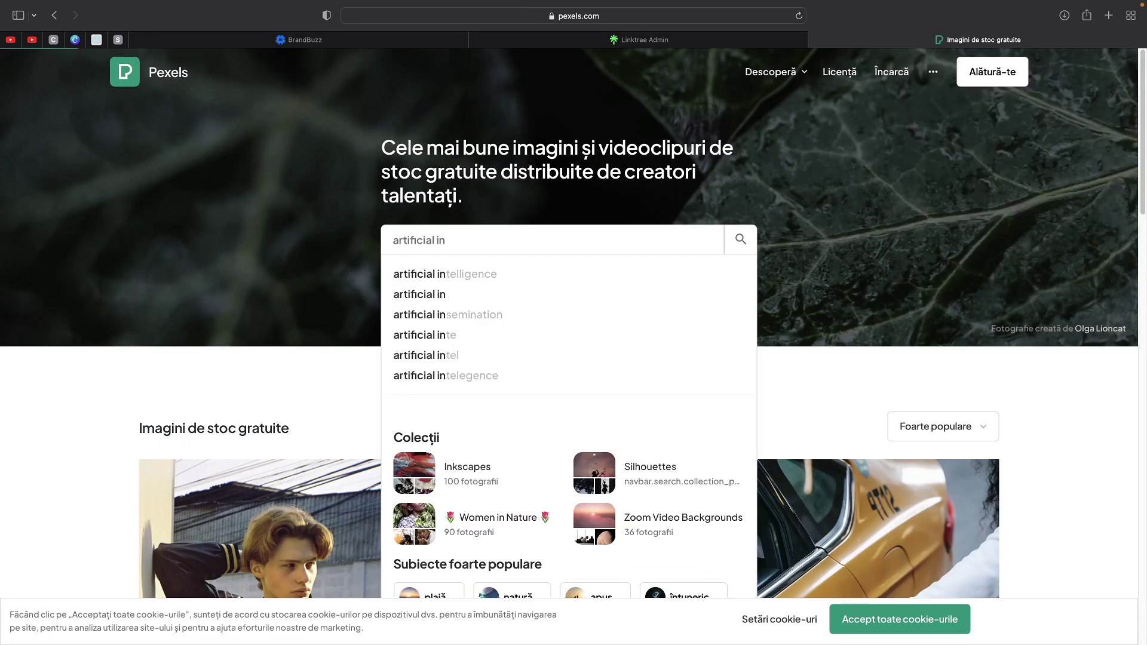
left_click(475, 278)
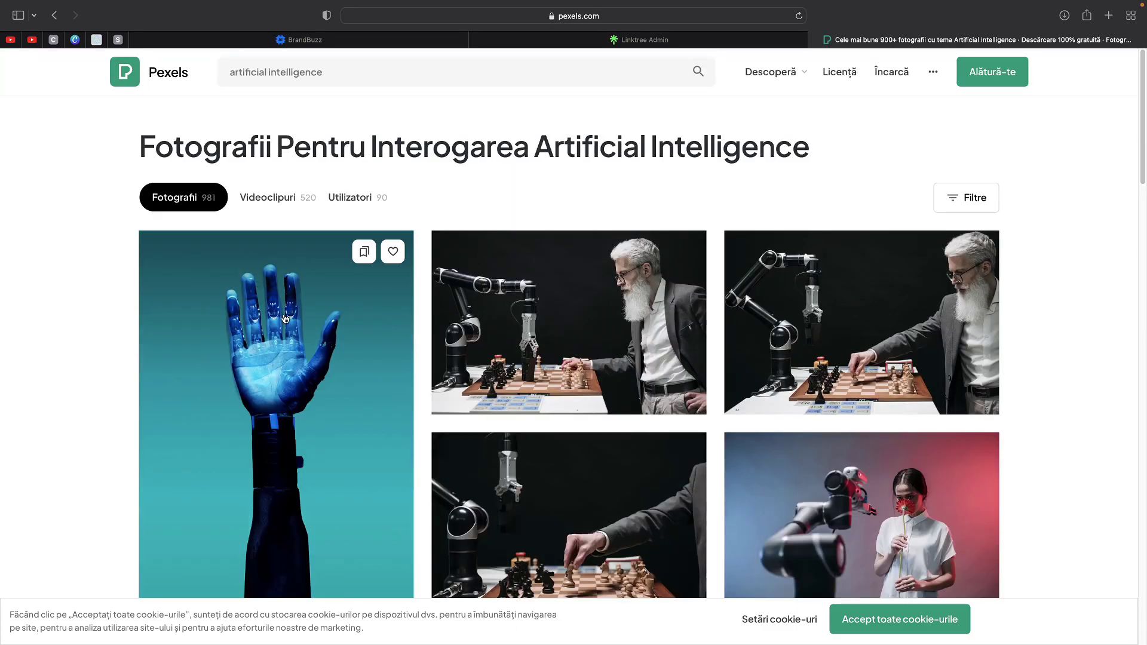
- Download the black-and-white futuristic mannequin photo from the Pexels results for free
scroll(258, 353, "down", 5)
scroll(310, 358, "down", 10)
scroll(370, 401, "down", 2)
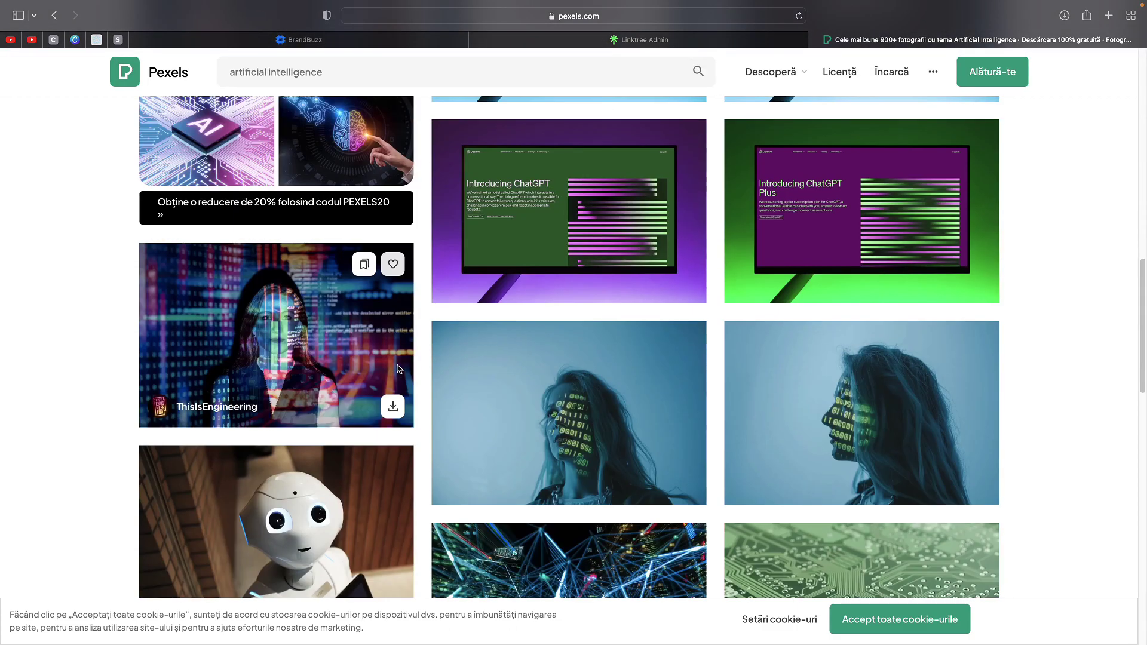
scroll(382, 398, "down", 5)
scroll(370, 394, "down", 10)
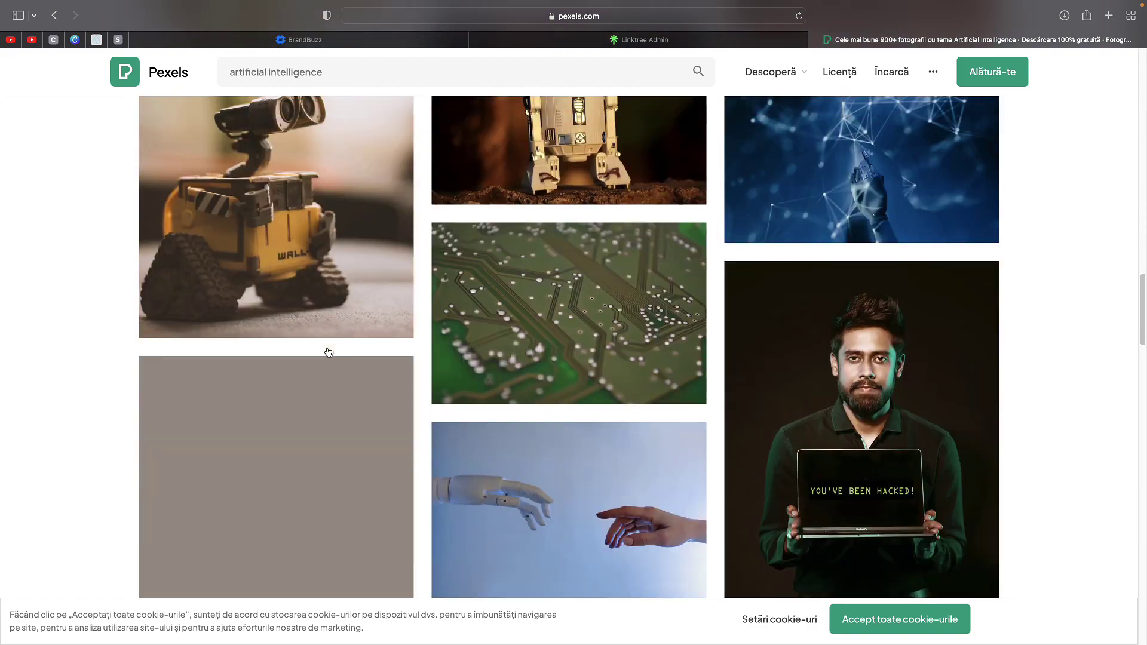
scroll(343, 320, "down", 5)
scroll(527, 375, "down", 15)
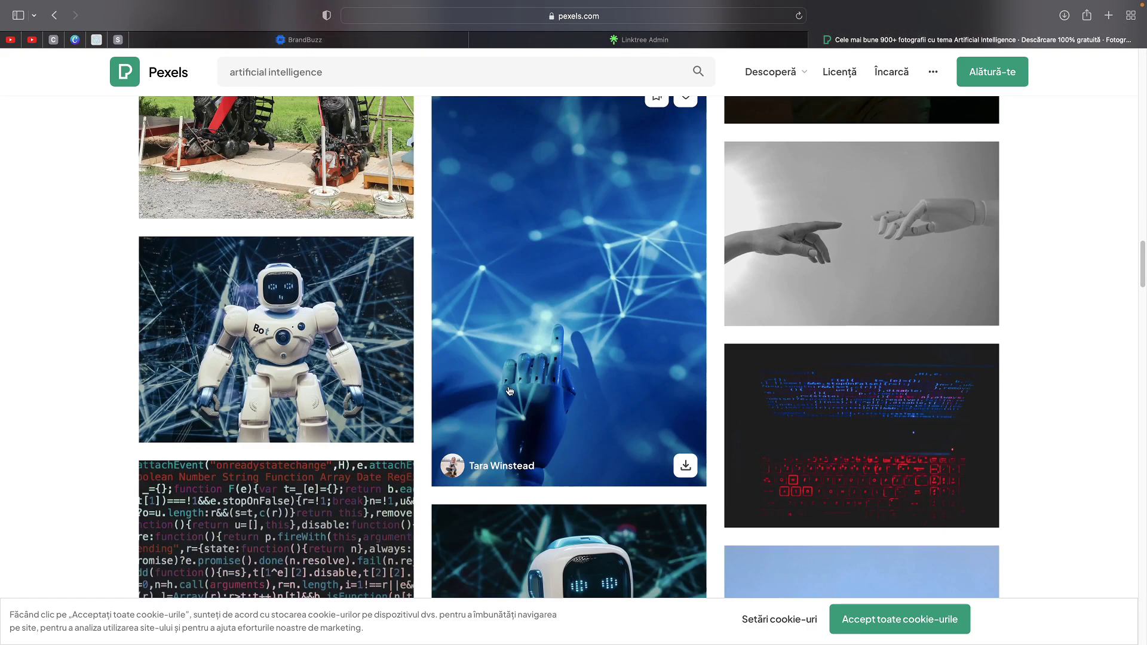
scroll(461, 405, "down", 15)
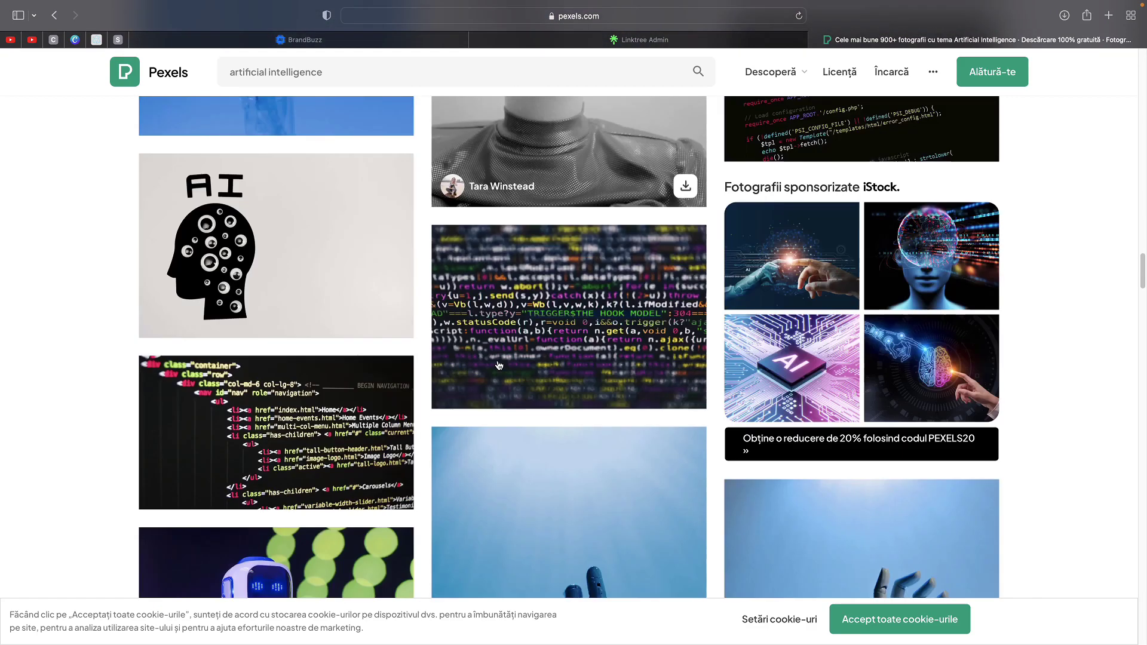
scroll(481, 387, "down", 15)
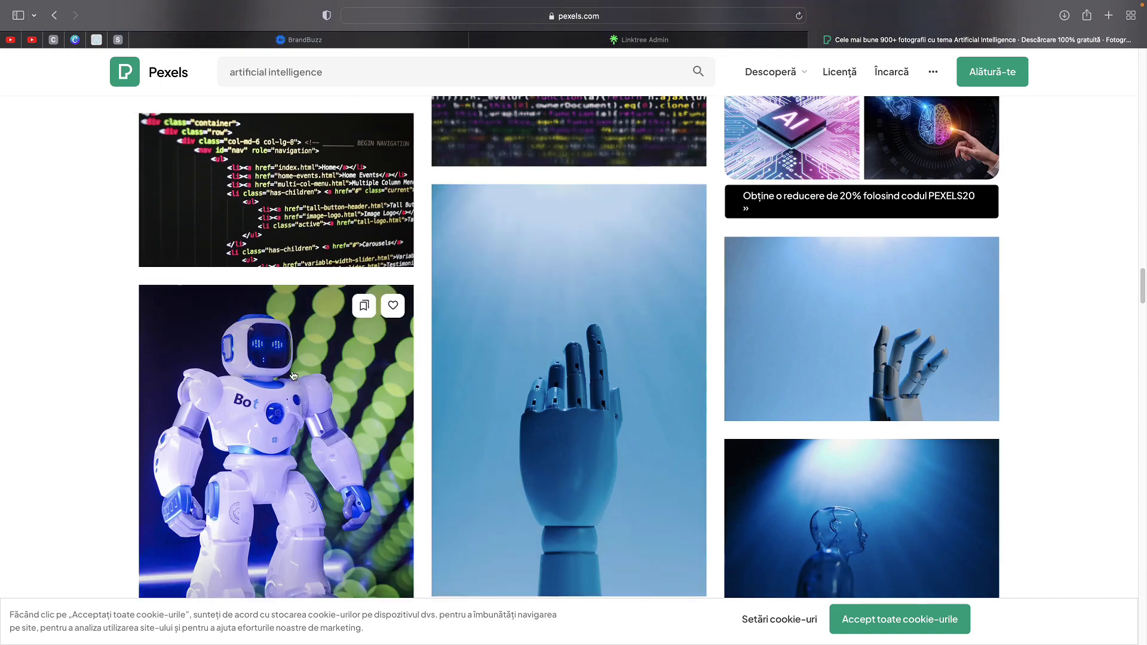
scroll(610, 339, "up", 15)
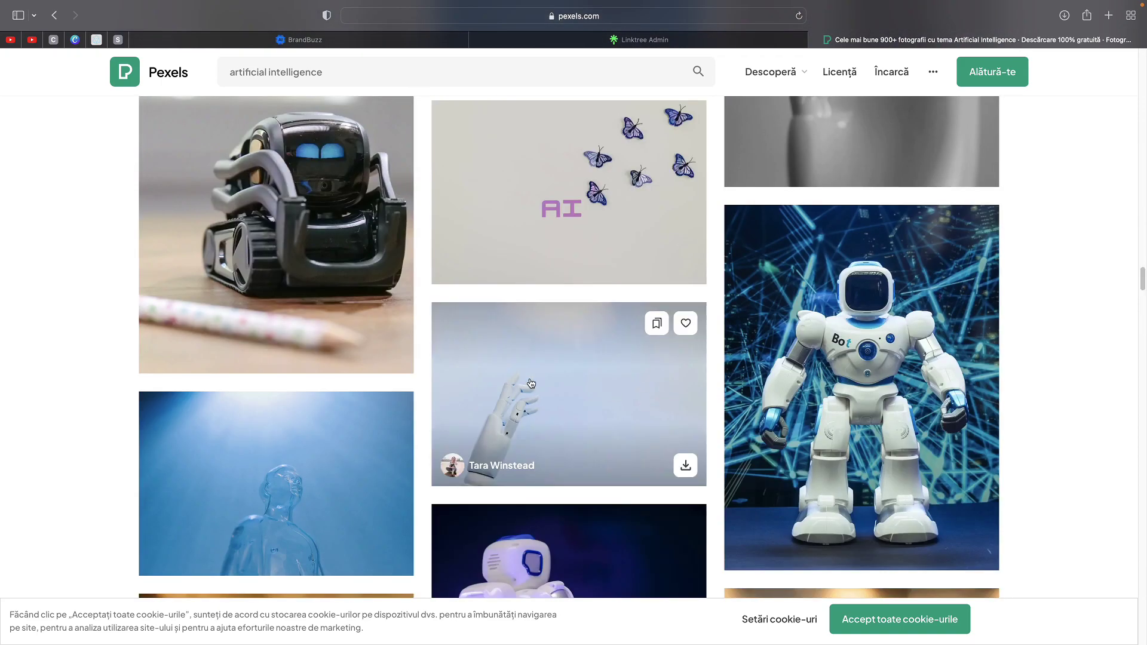
scroll(610, 353, "up", 5)
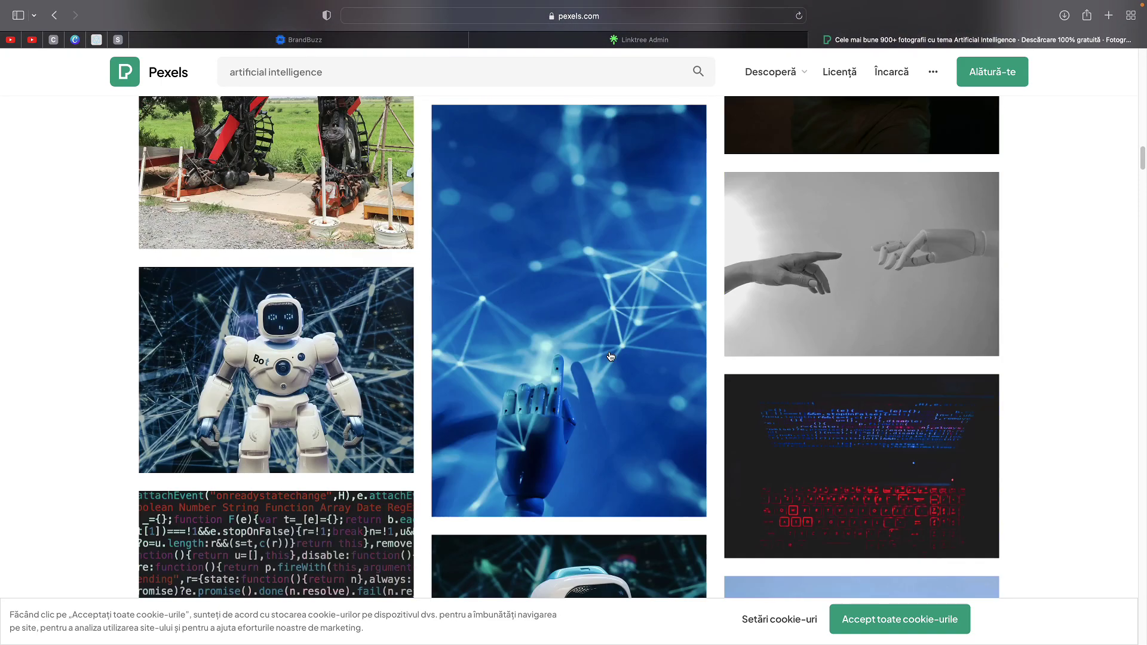
scroll(610, 353, "down", 5)
left_click(608, 318)
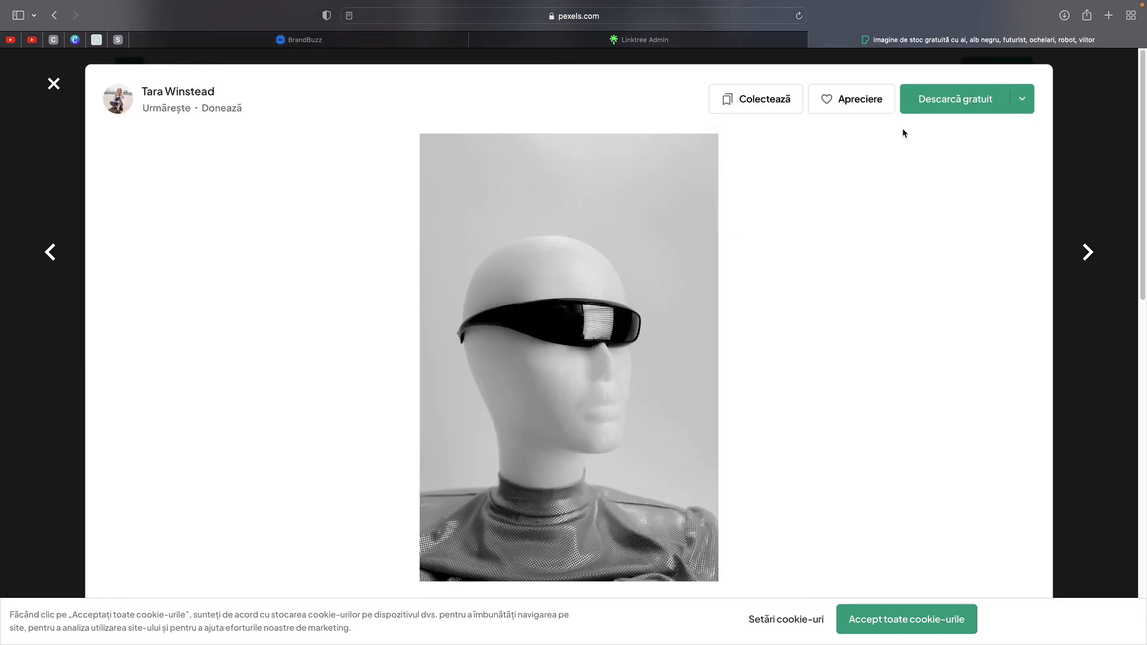
left_click(941, 107)
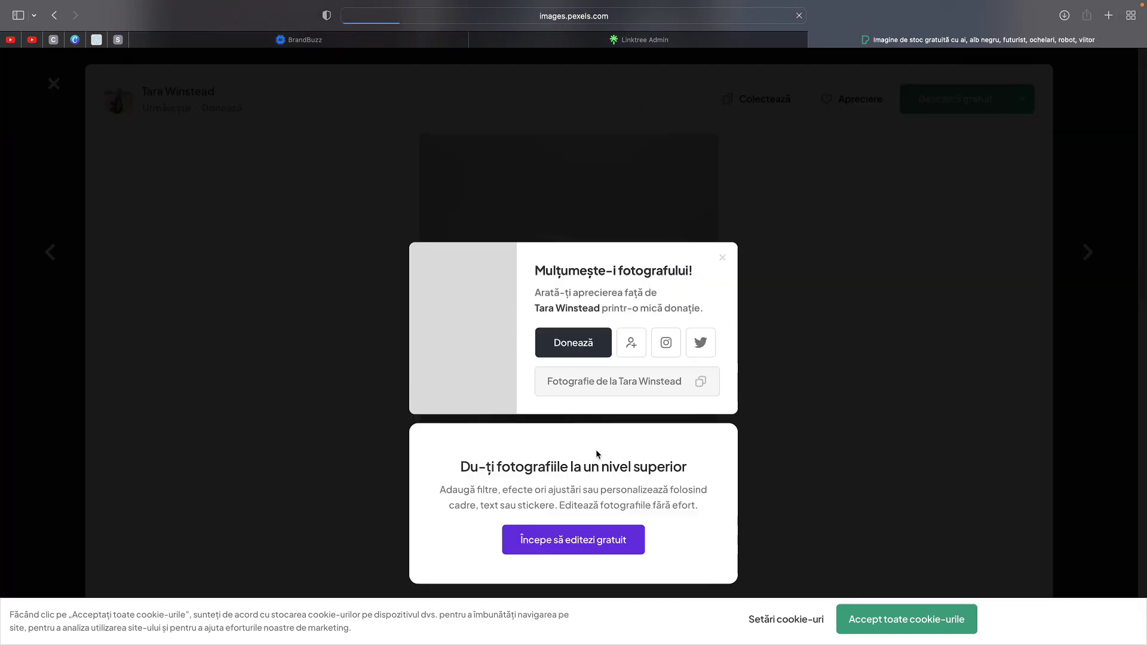
left_click(928, 631)
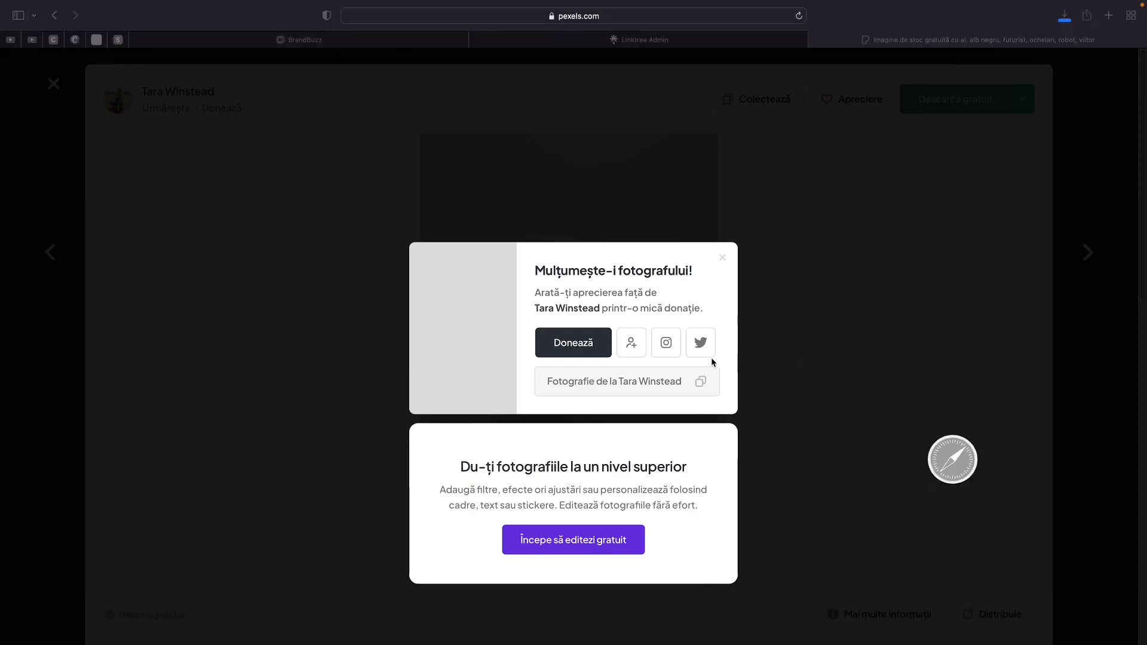
- Check the downloaded image in Preview, then return to the Linktree admin tab
key("ctrl+Left")
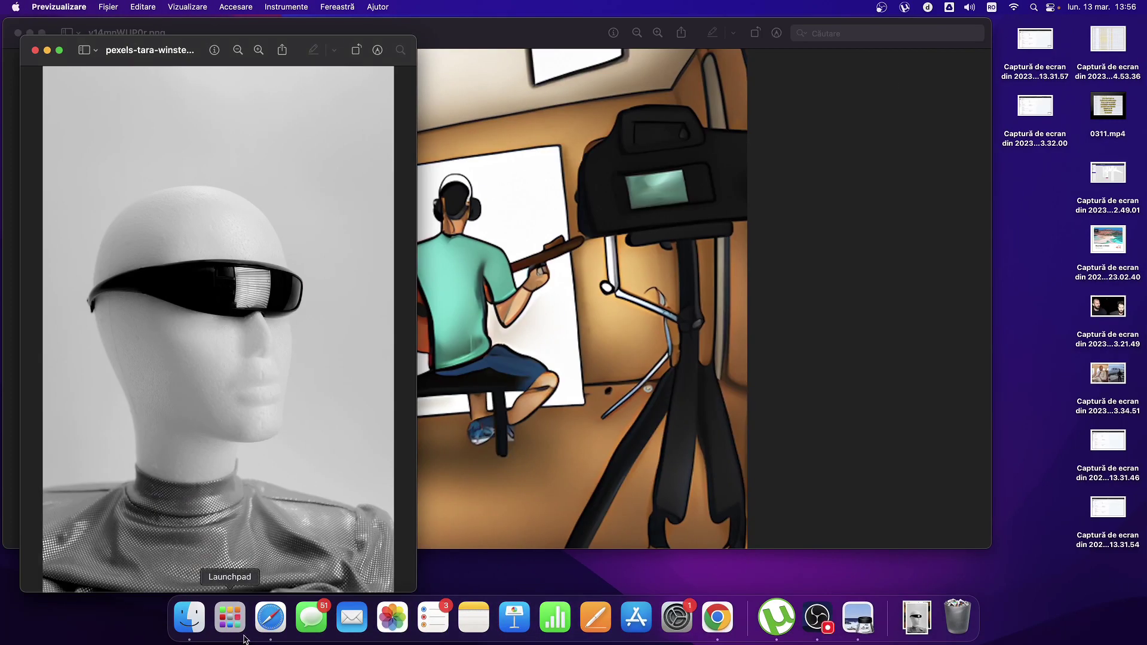
left_click(271, 624)
left_click(707, 44)
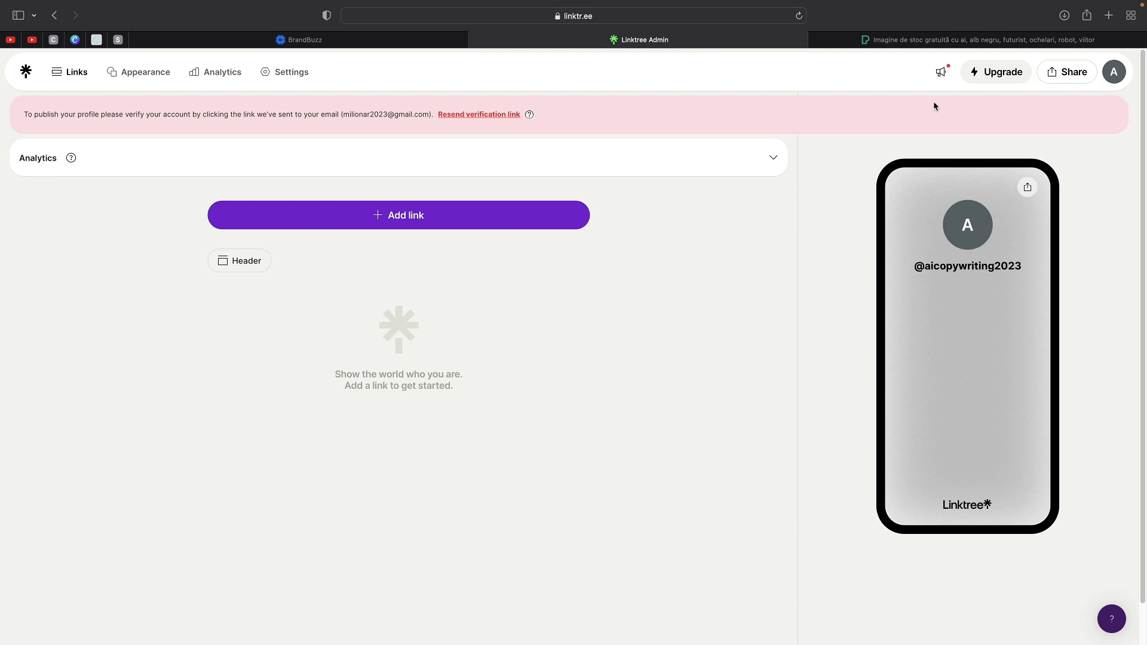
- In Appearance, choose to upload your own profile image and locate the downloaded robot photo
left_click(126, 78)
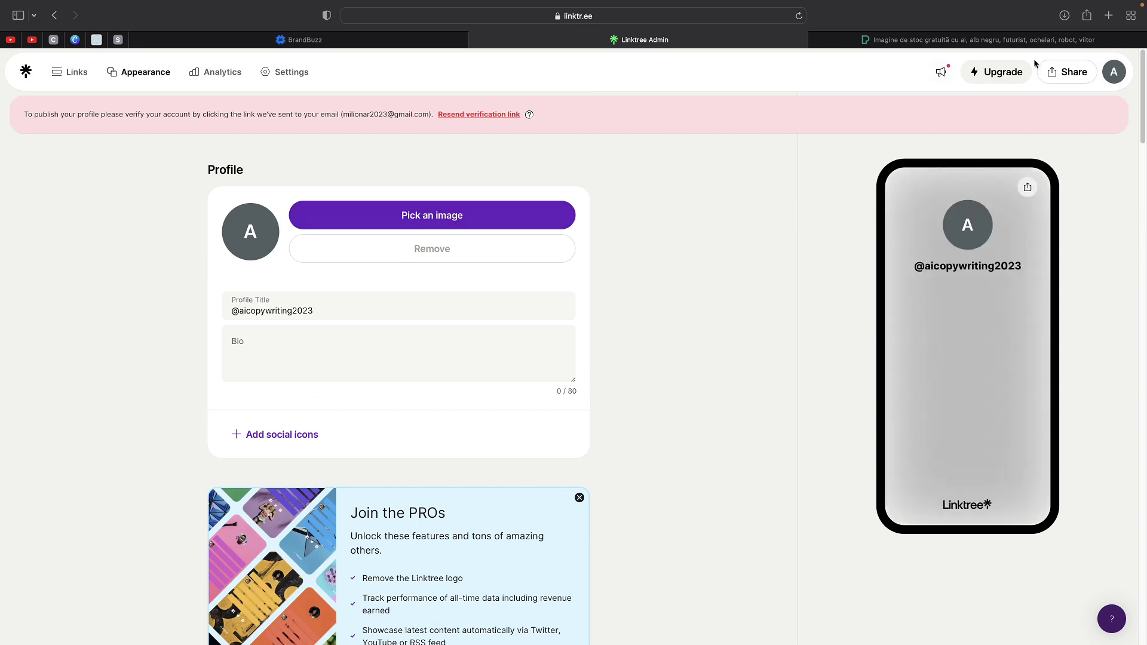
left_click(1063, 15)
left_click(514, 217)
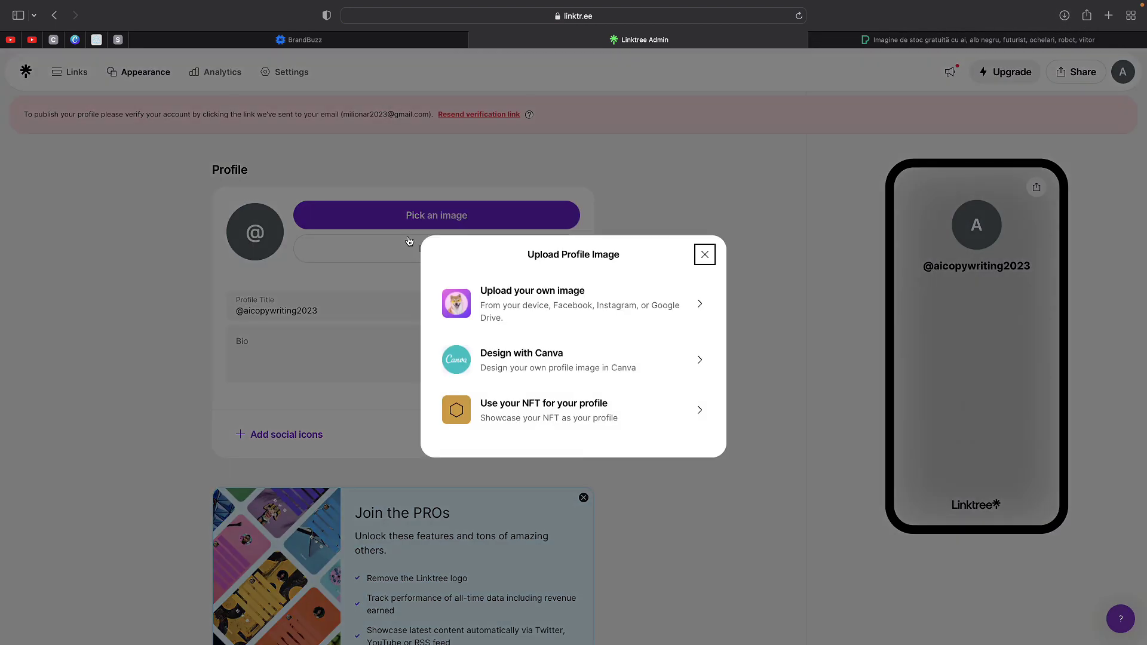
left_click(547, 304)
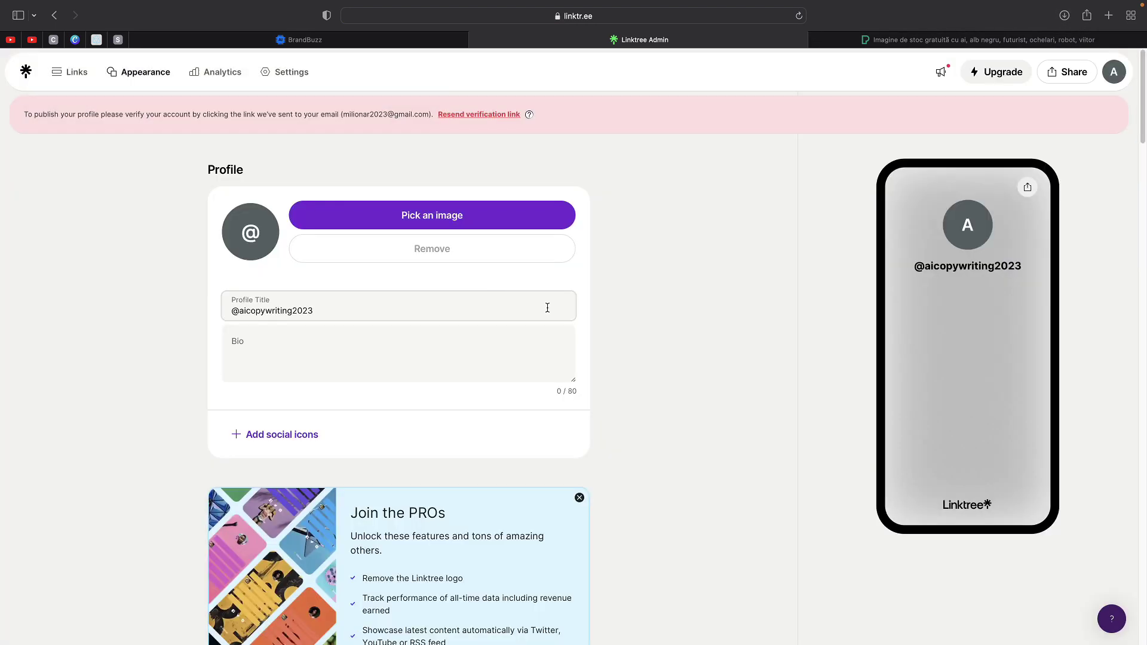
left_click(448, 215)
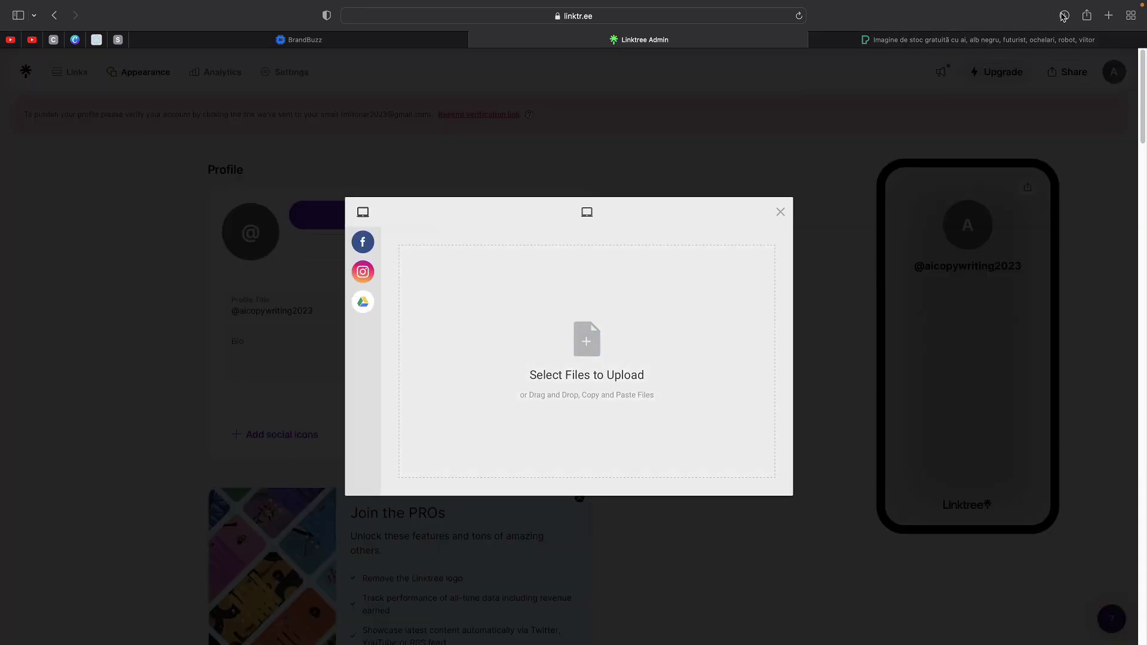
left_click(1064, 16)
left_click(1121, 72)
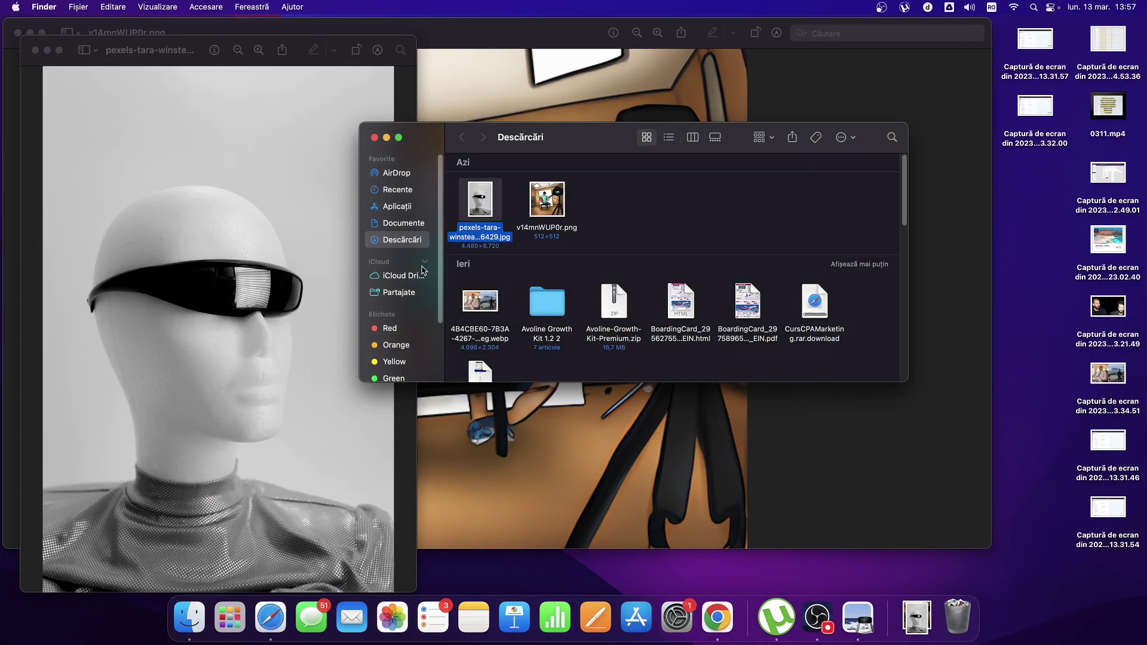
- Upload the Pexels robot jpg as the profile picture and save the crop
left_click(268, 621)
left_click(532, 303)
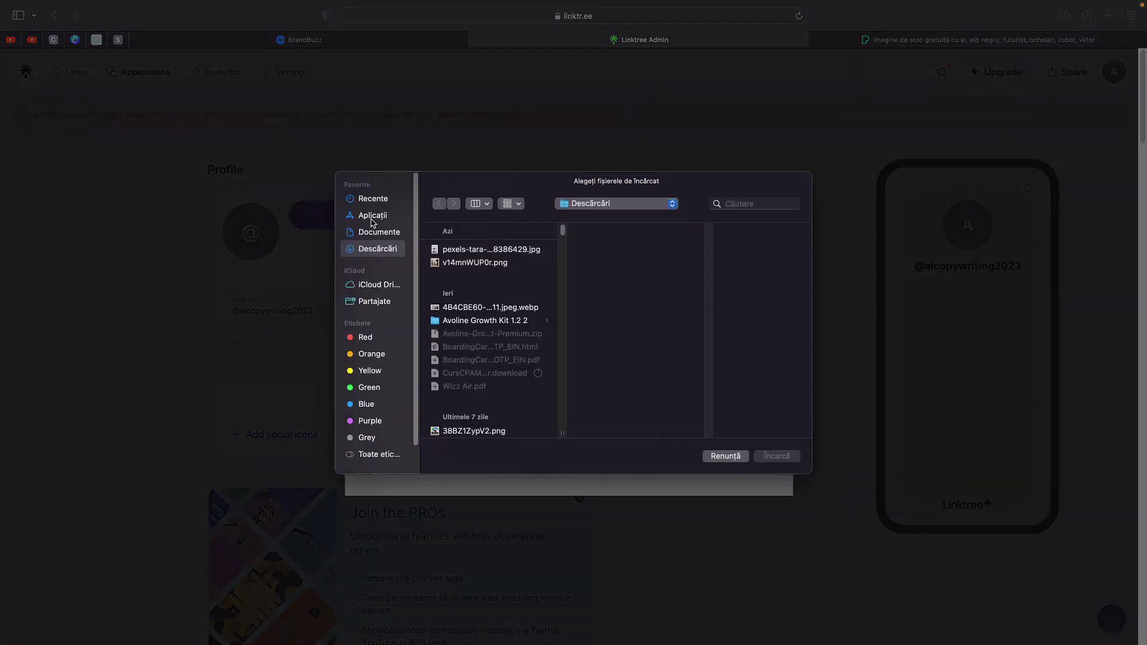
left_click(373, 199)
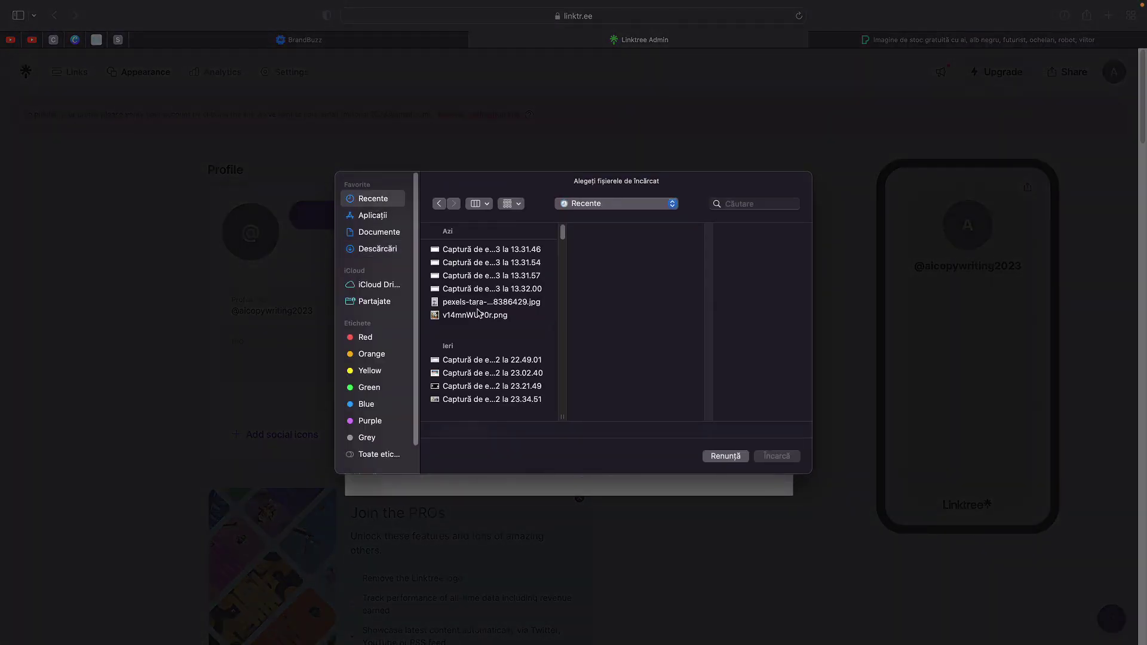
double_click(473, 305)
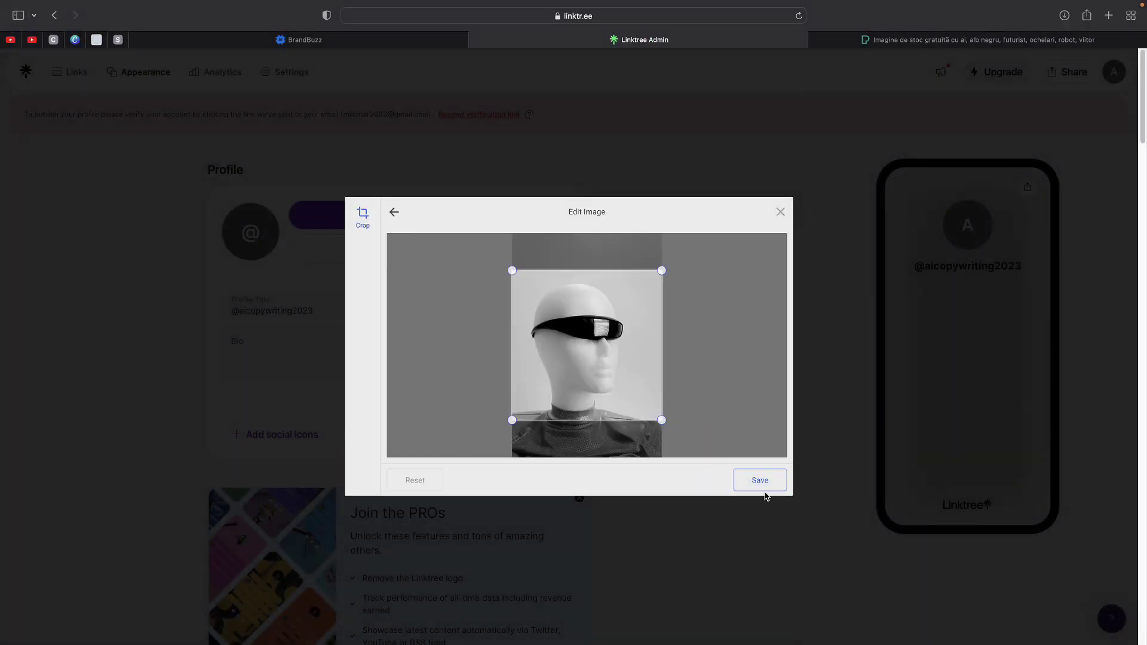
left_click(762, 485)
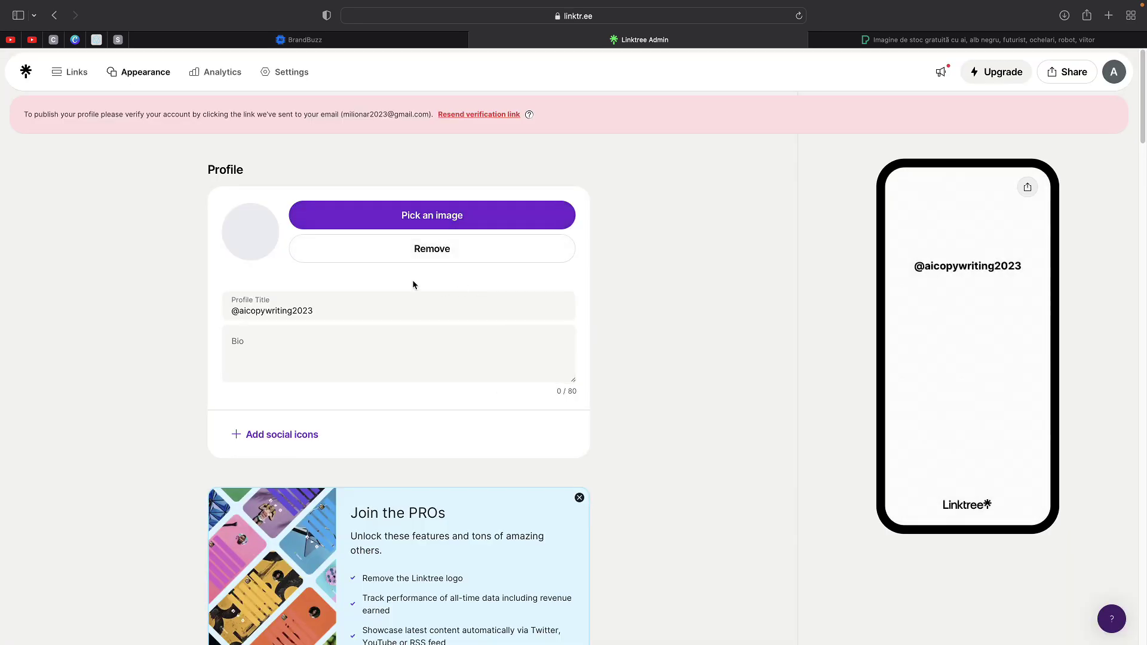
triple_click(323, 304)
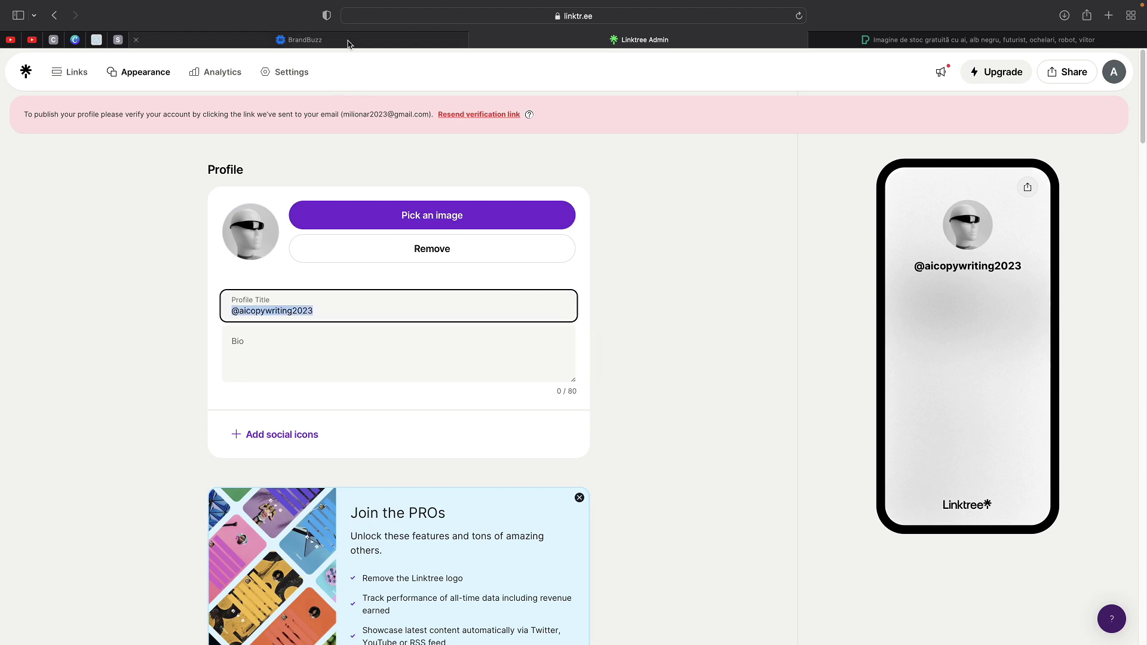
left_click(305, 40)
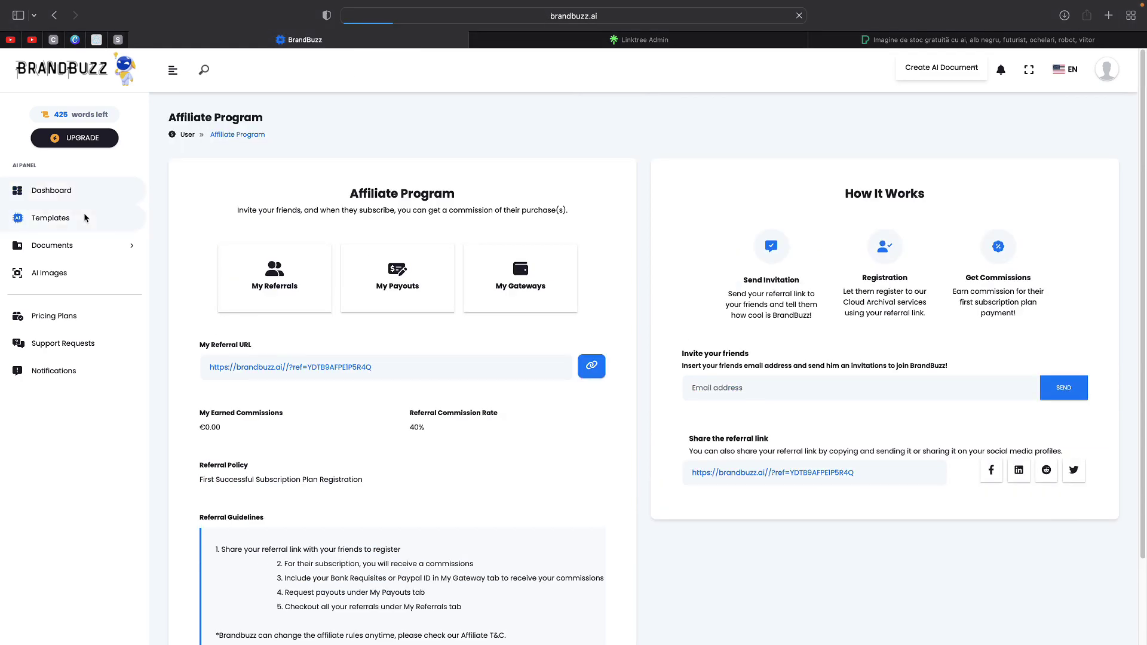
- Browse BrandBuzz Templates and open the Instagram Captions card, focusing its post topic box
left_click(89, 218)
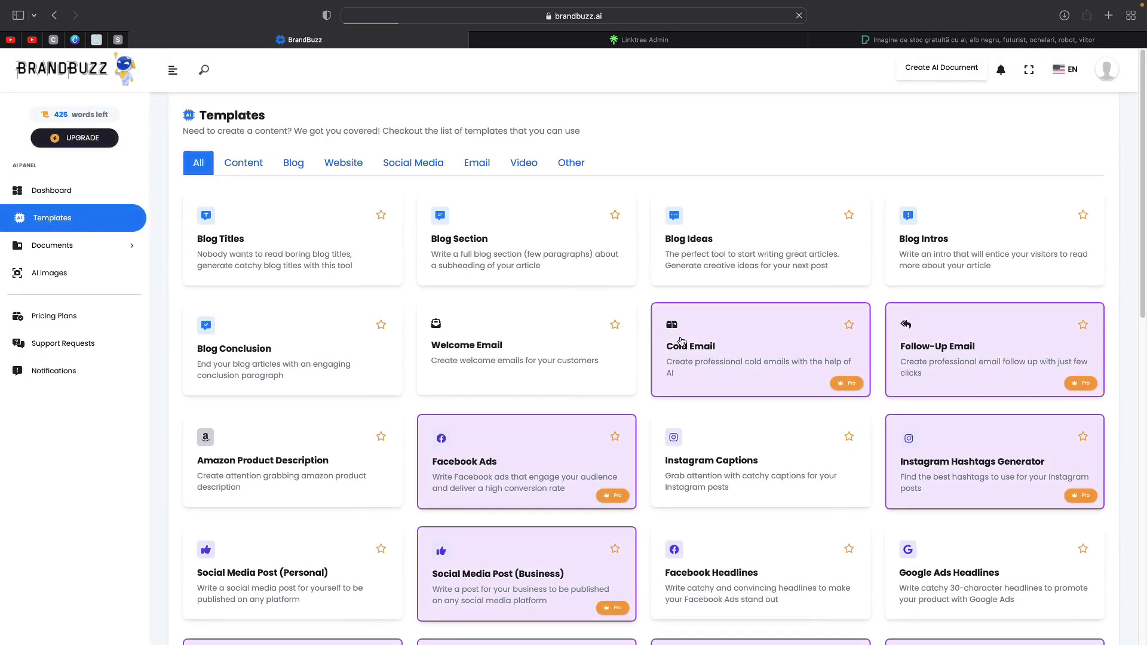
scroll(588, 421, "down", 1)
scroll(583, 423, "down", 12)
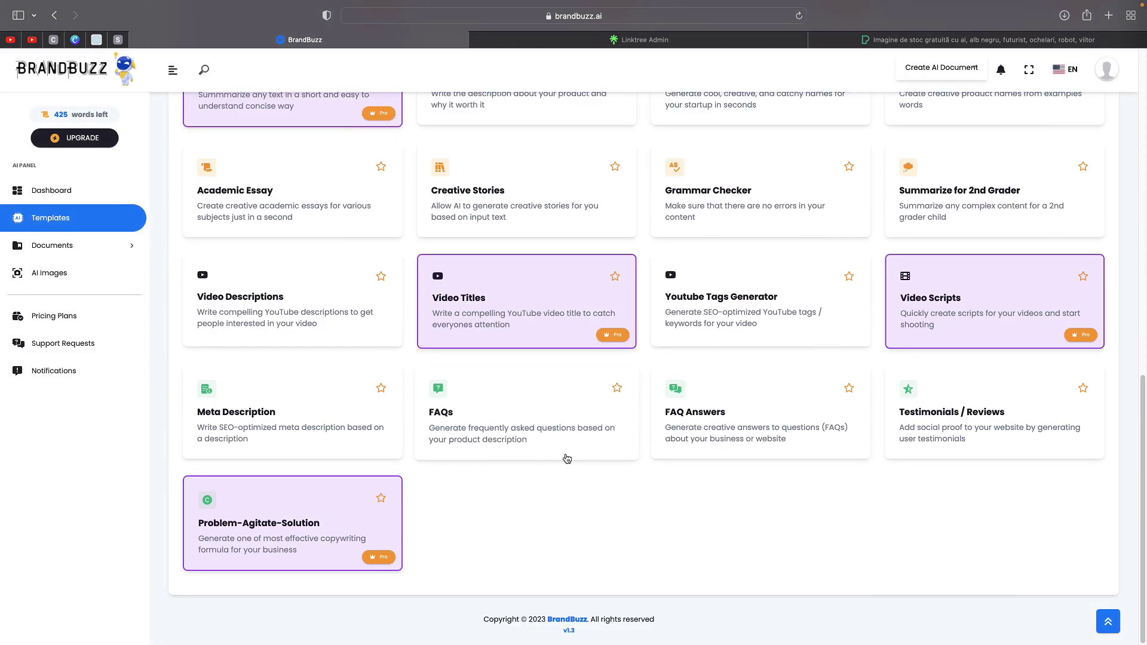
scroll(565, 458, "up", 8)
scroll(364, 384, "up", 5)
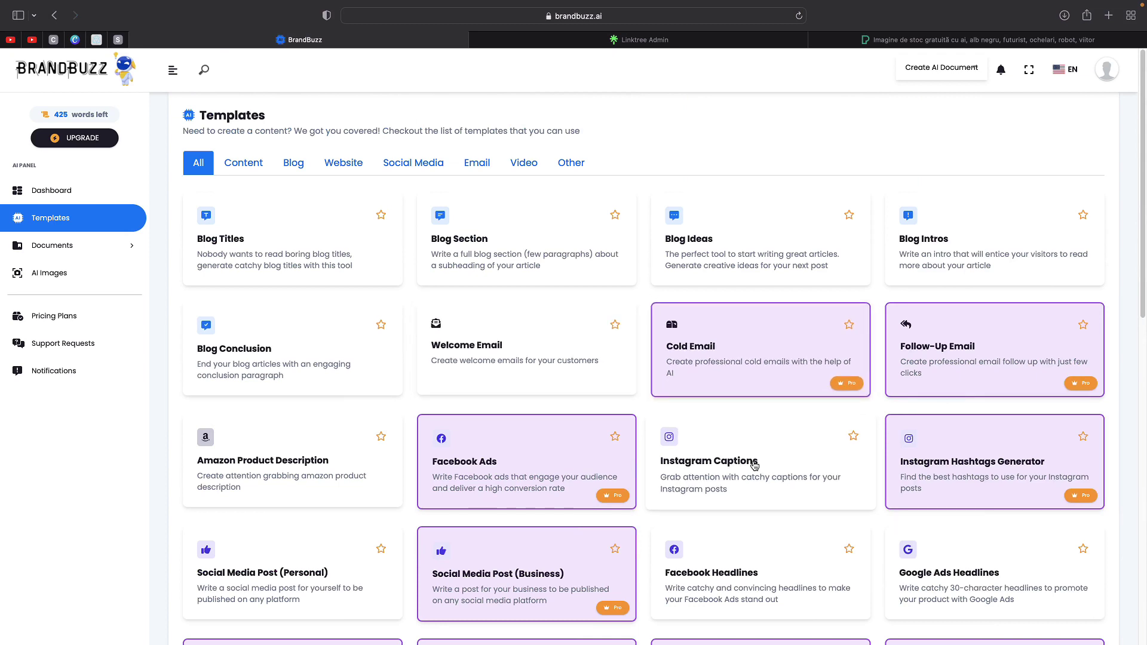
left_click(754, 465)
left_click(281, 272)
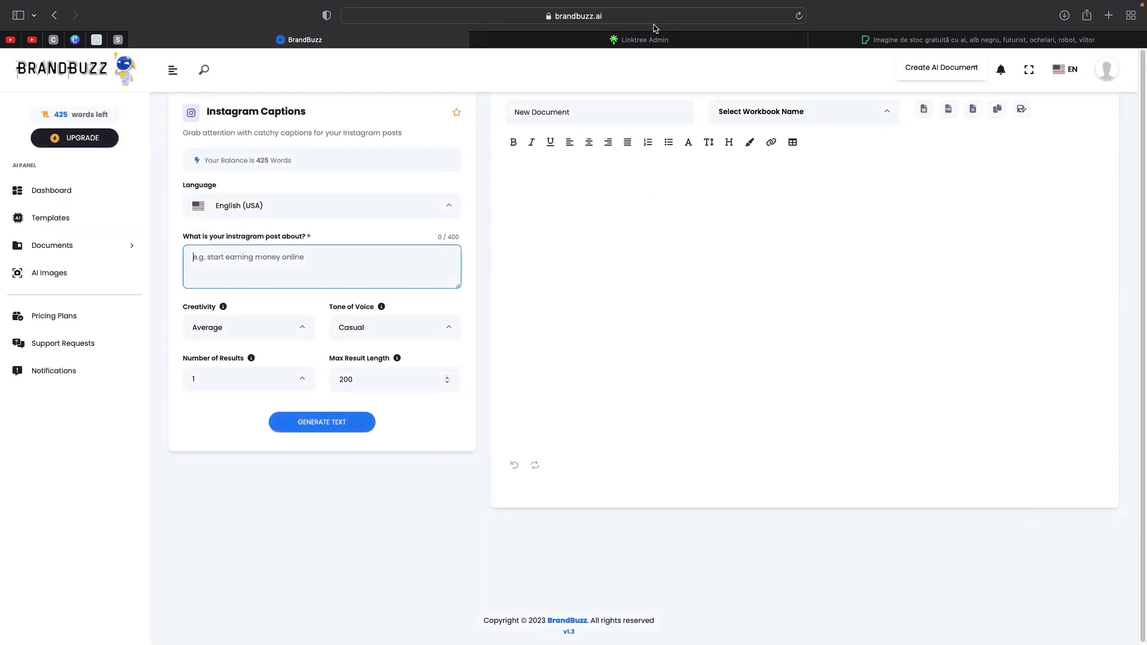
left_click(631, 43)
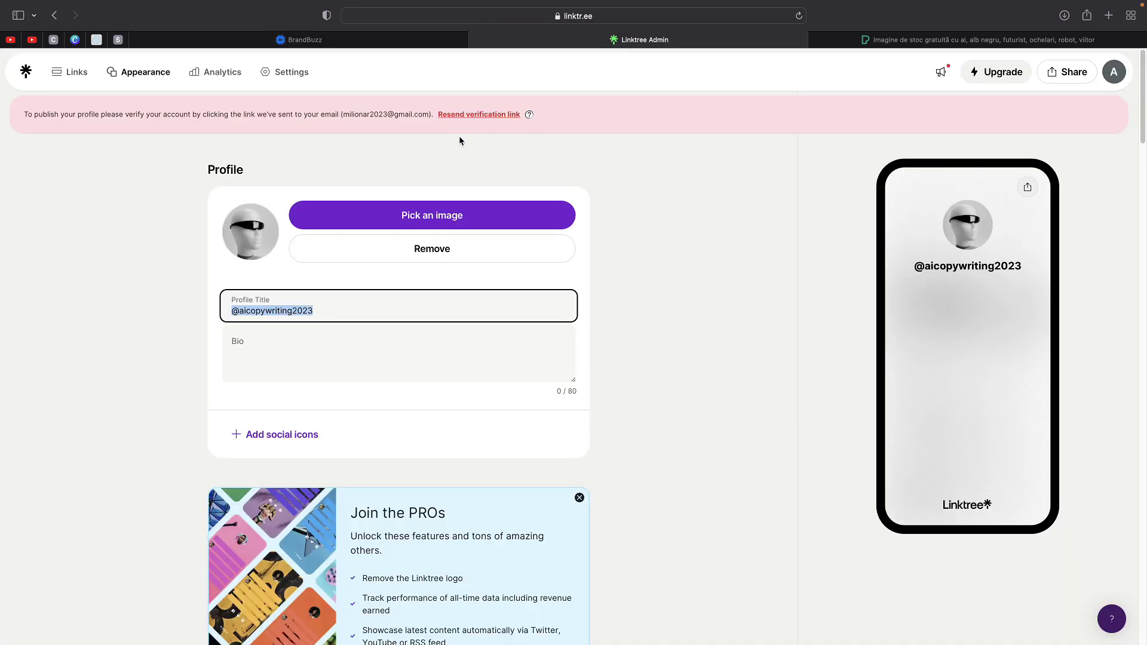
left_click(416, 43)
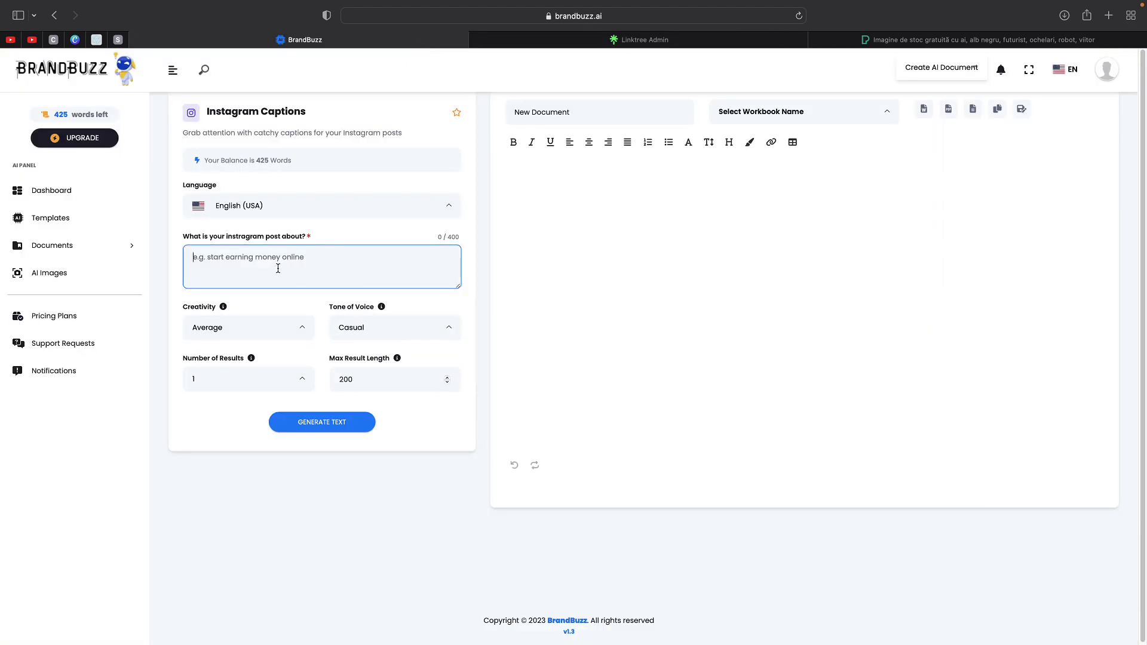
left_click(631, 42)
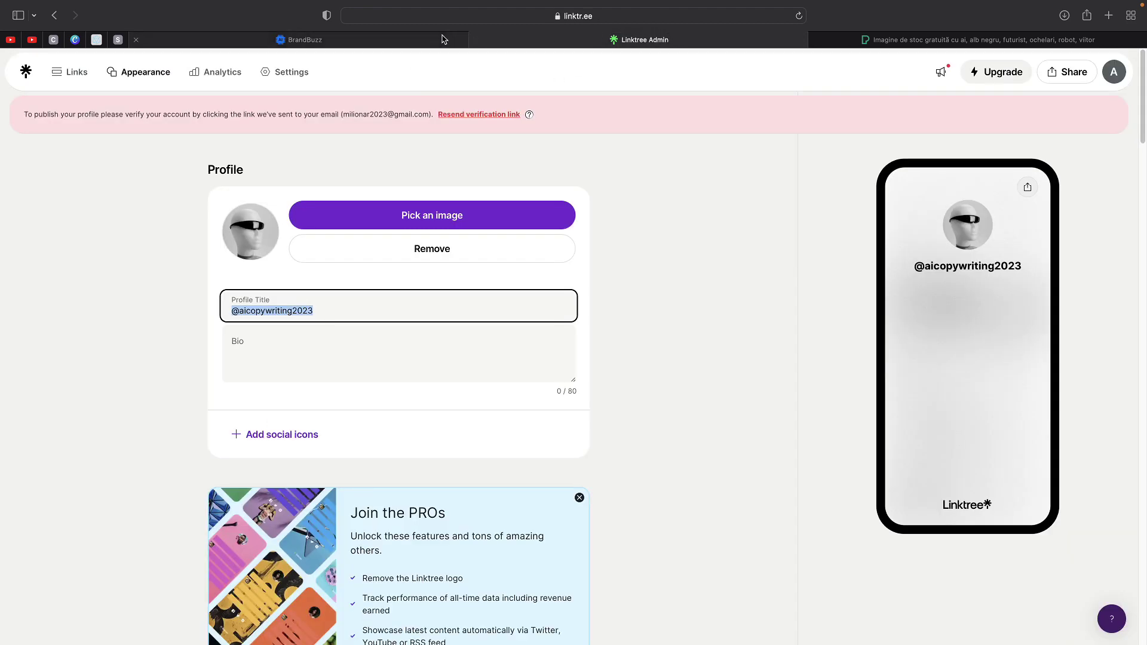
left_click(443, 39)
- Describe the AI copywriting SaaS post, set Creativity High and Tone Excited, and generate captions
type("i promote a copywriting saas based on artificial intelligenc")
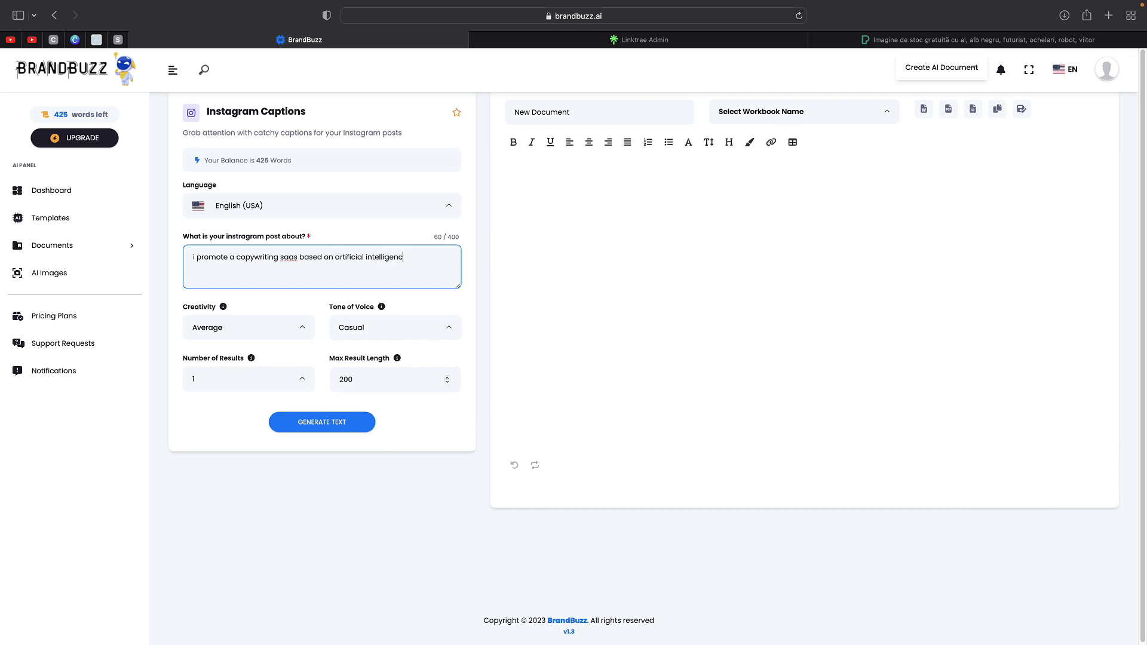
type("e some emojis")
left_click(278, 334)
left_click(260, 399)
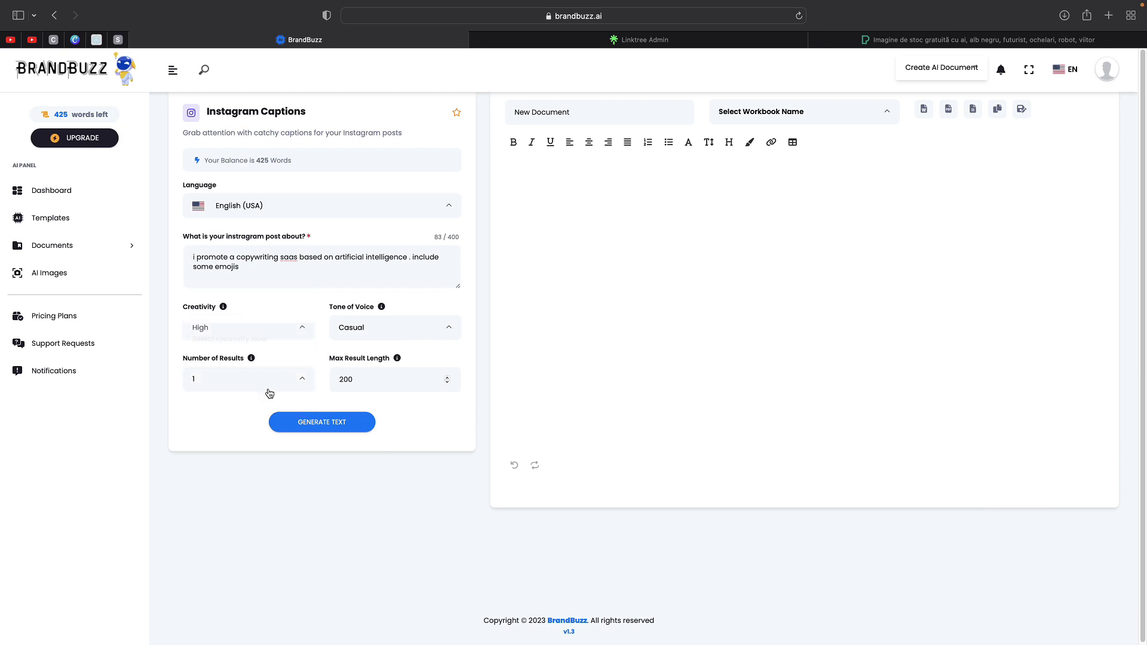
left_click(356, 338)
scroll(388, 382, "down", 1)
left_click(352, 414)
left_click(333, 423)
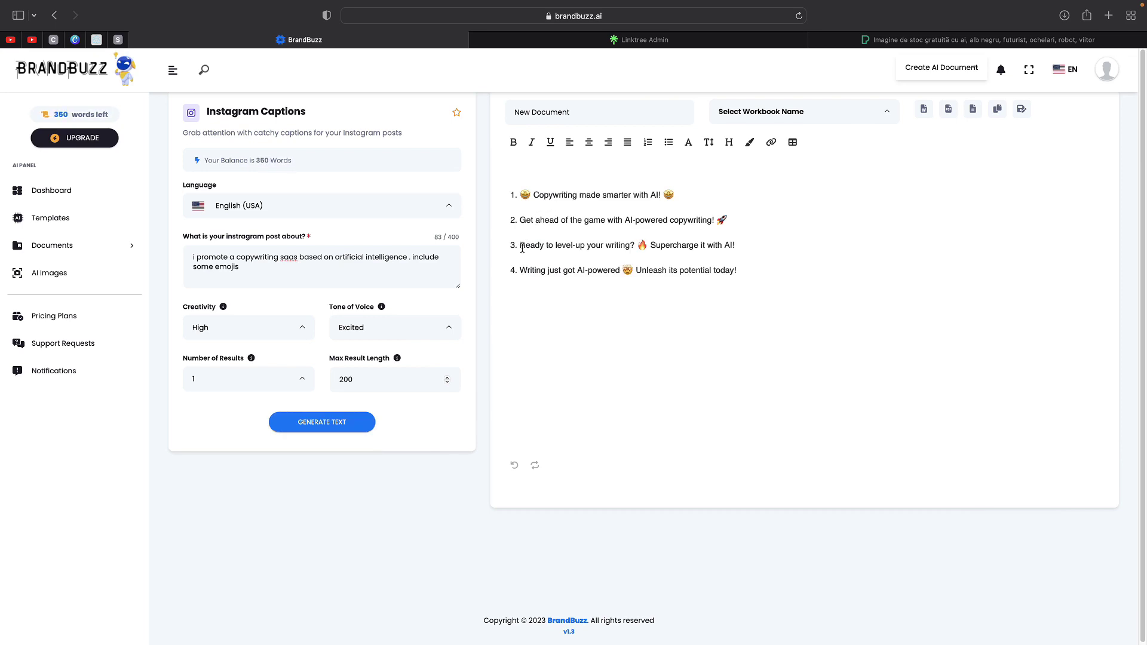
left_click_drag(521, 246, 748, 249)
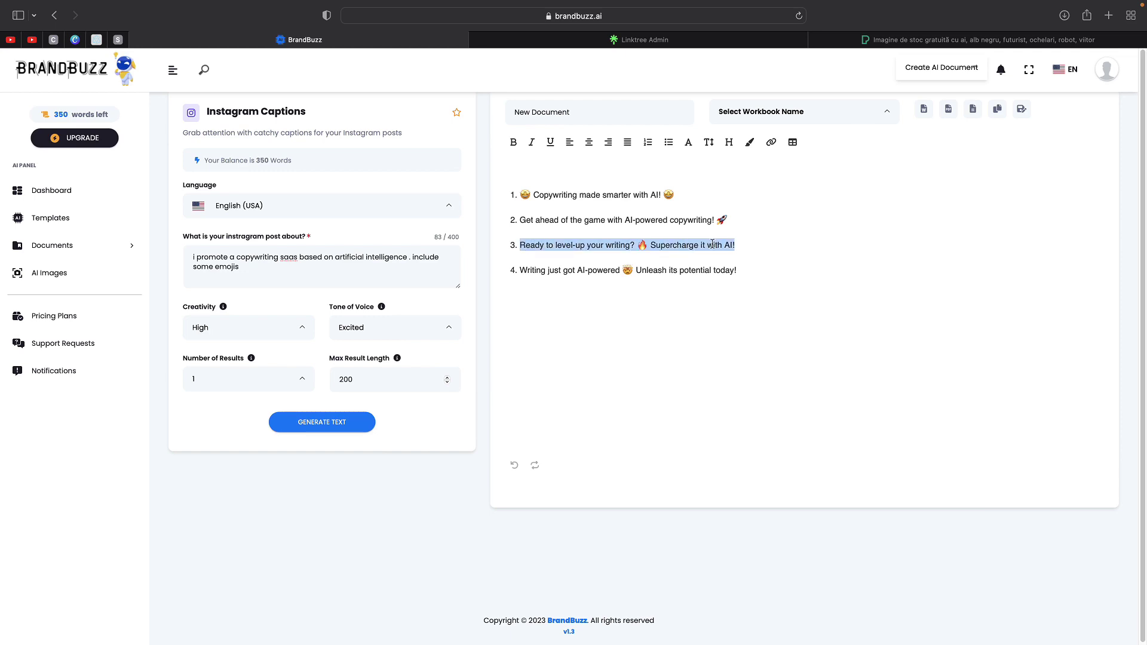
- Copy the rocket-emoji AI-powered copywriting caption and paste it into Linktree's Bio field
left_click(592, 230)
left_click_drag(521, 222, 730, 219)
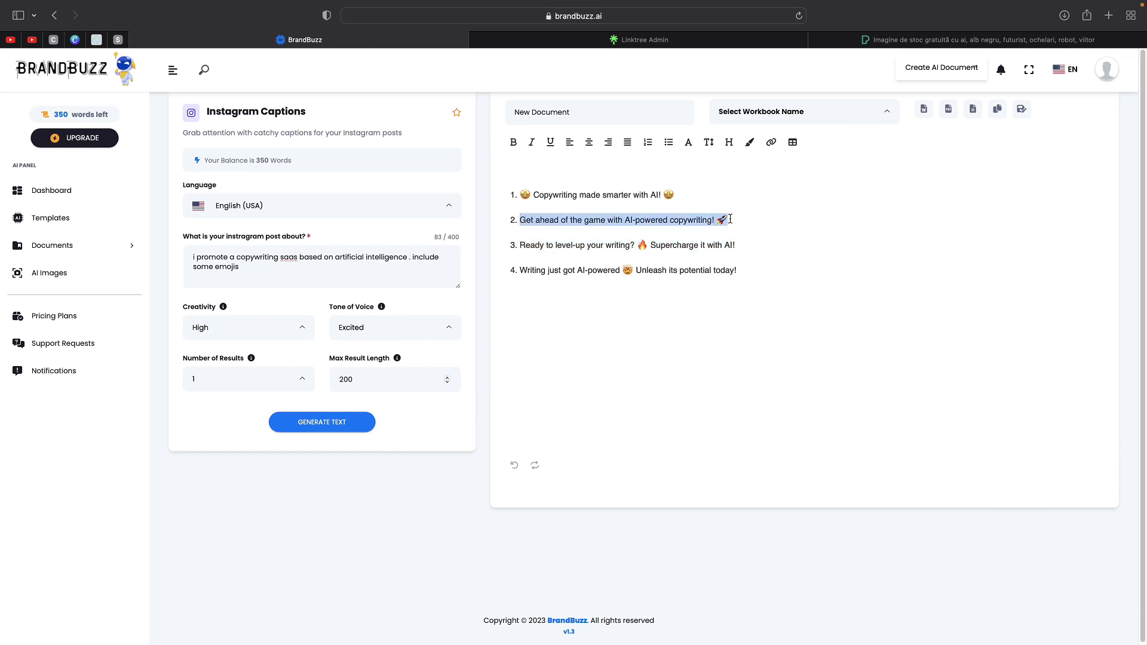
key("super+c")
left_click(644, 40)
key("super+v")
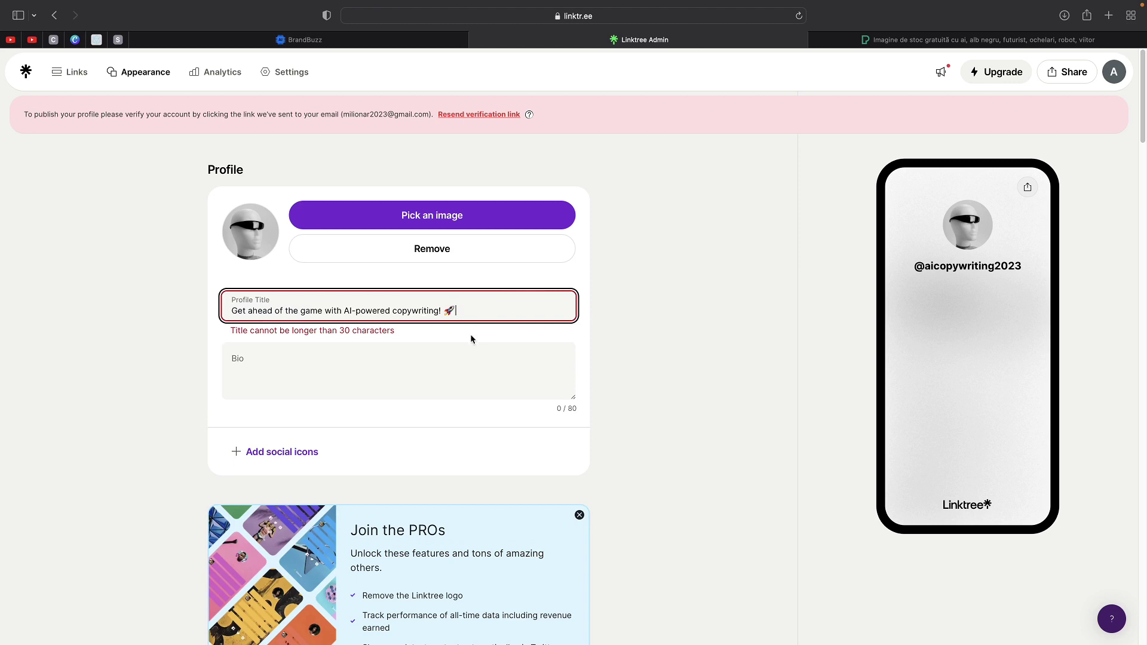
left_click(432, 363)
key("super+v")
- Replace the overlong profile title with 'BrandBuzz'
triple_click(432, 311)
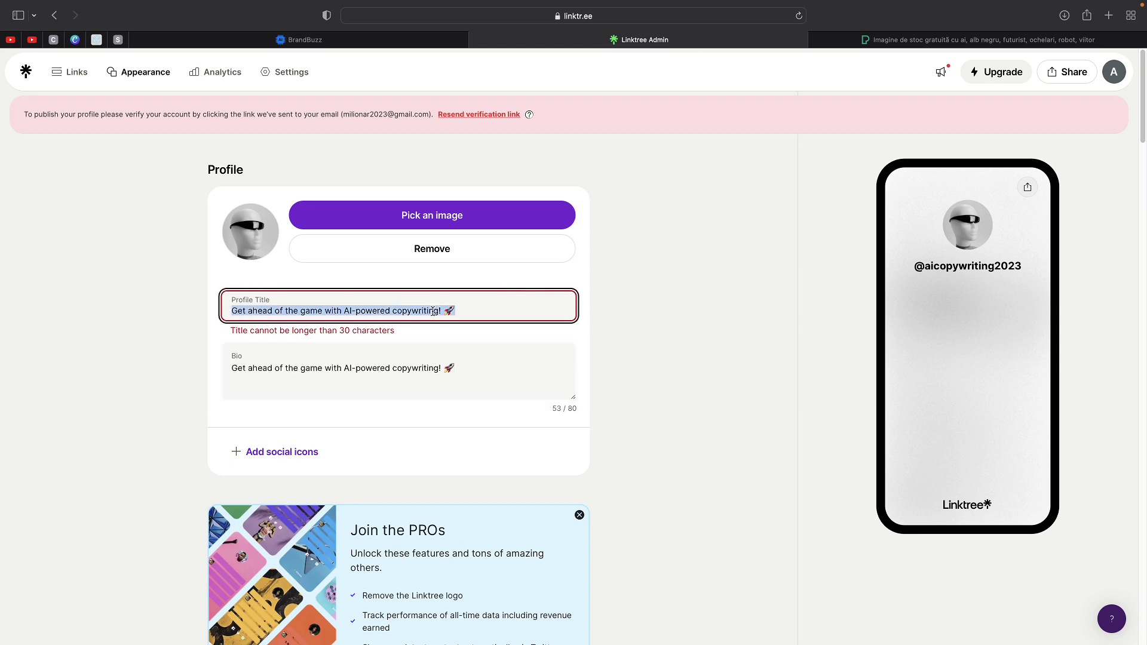
key("BackSpace")
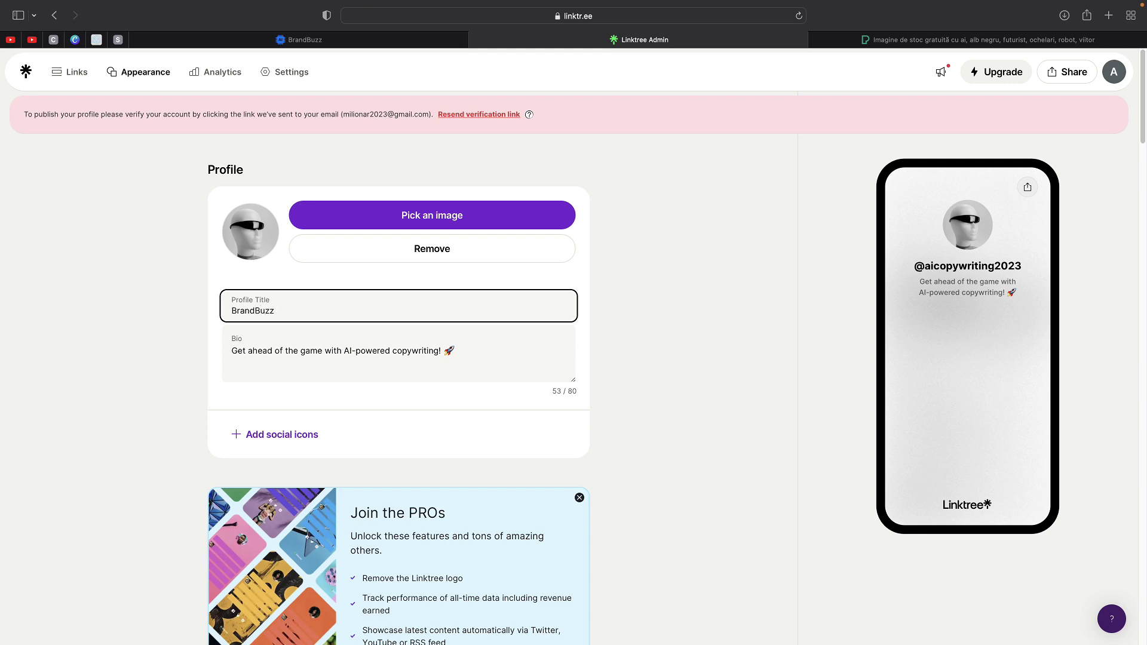
left_click(637, 363)
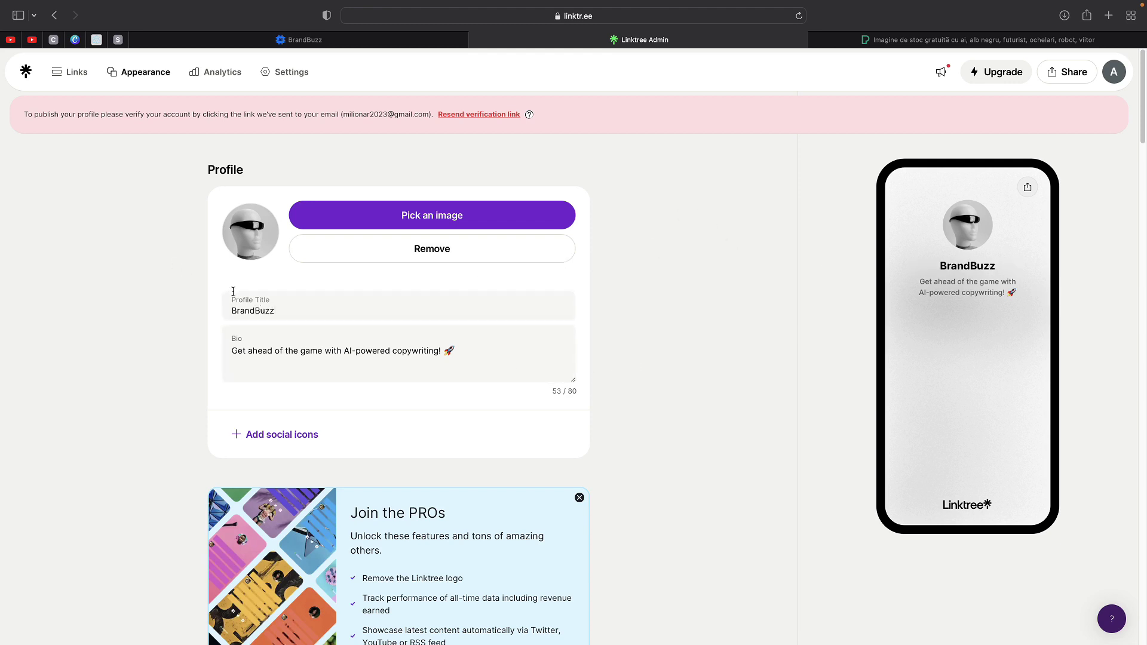
scroll(266, 368, "down", 3)
scroll(260, 352, "up", 3)
- Start a new Linktree link and copy the referral URL from BrandBuzz's Affiliate Program page
left_click(75, 77)
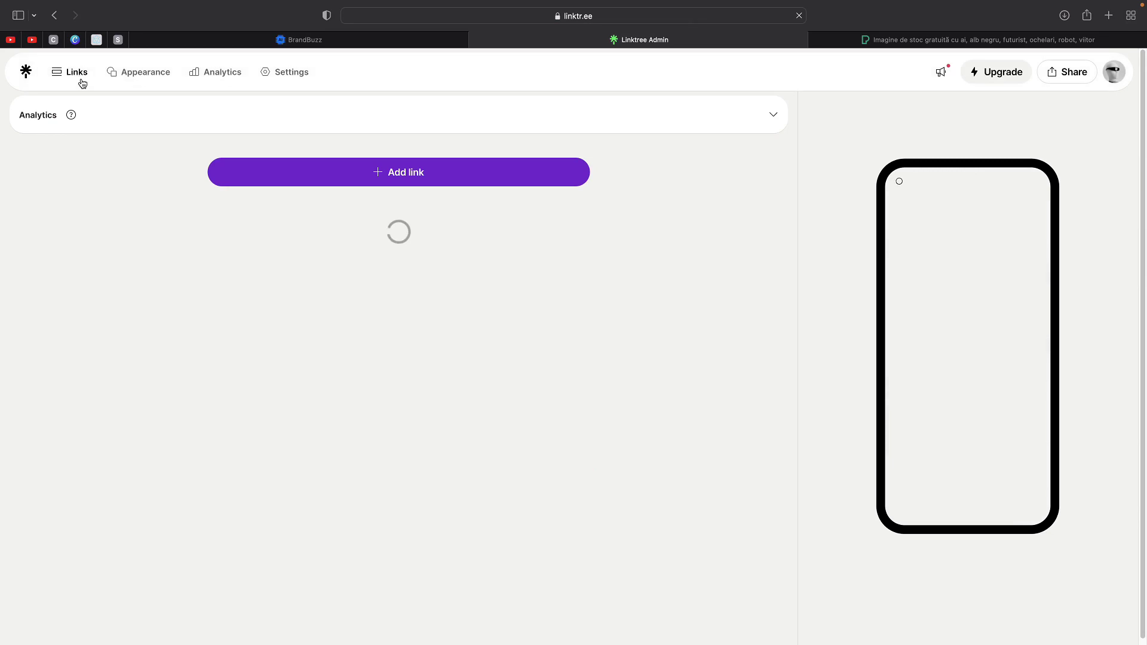
left_click(430, 232)
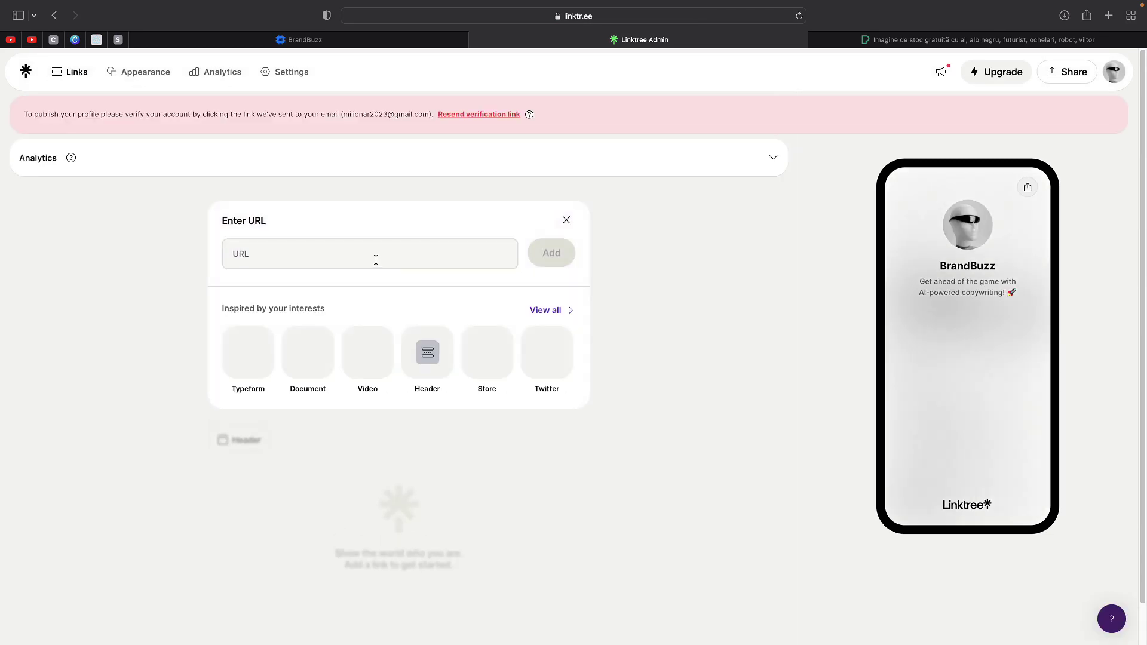
left_click(435, 43)
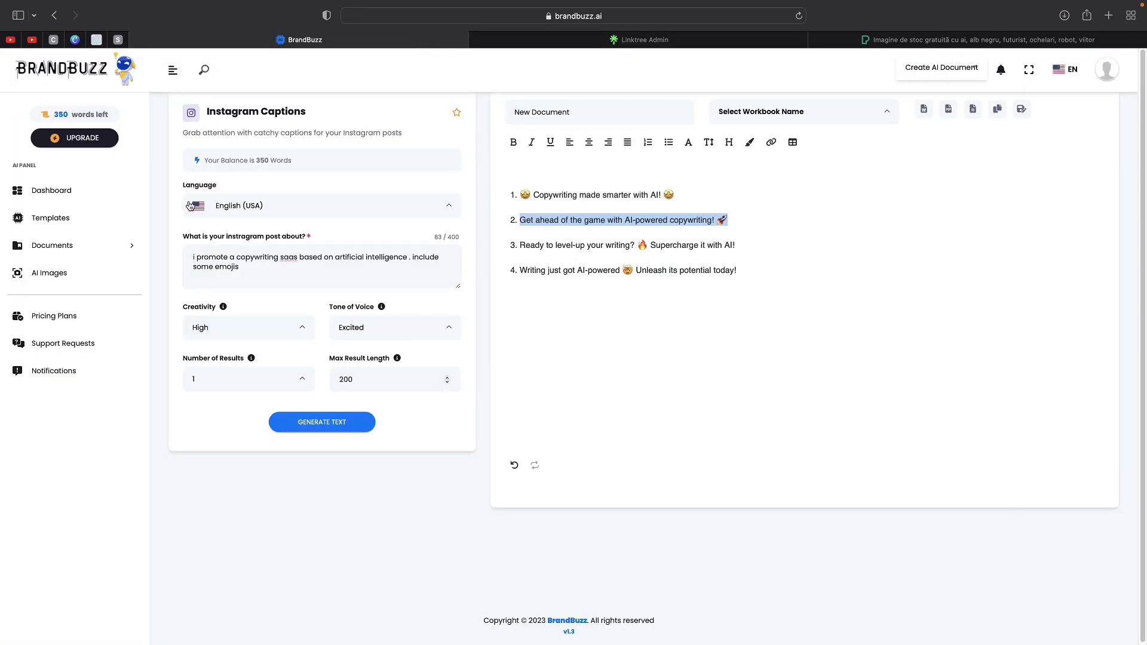
left_click(1106, 70)
left_click(1072, 213)
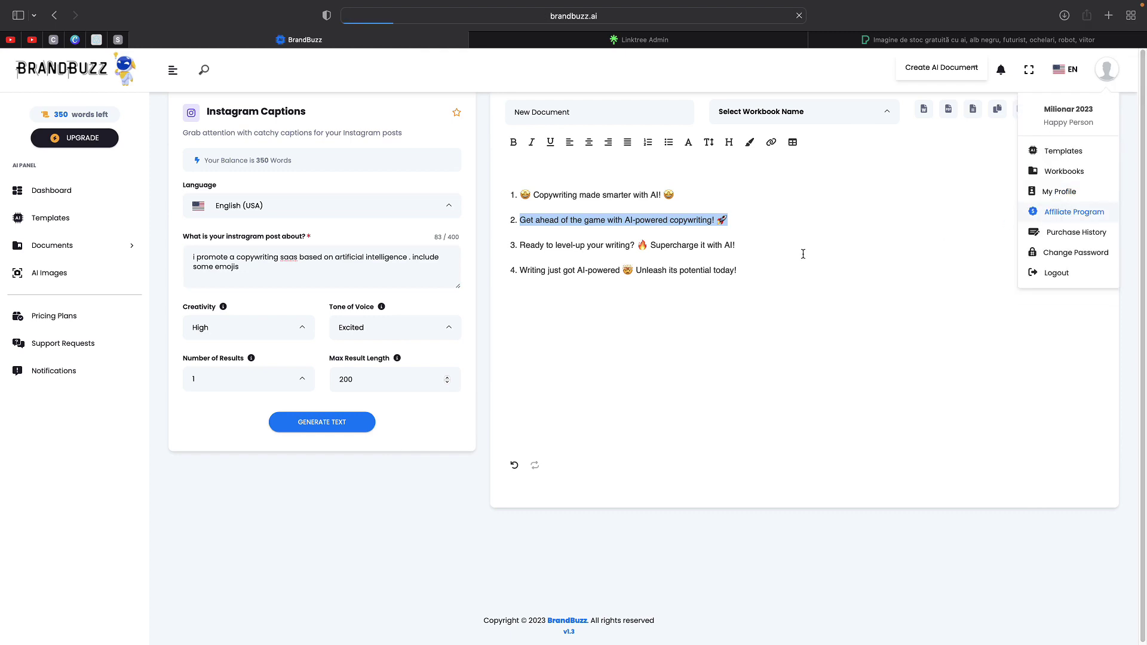
left_click(591, 366)
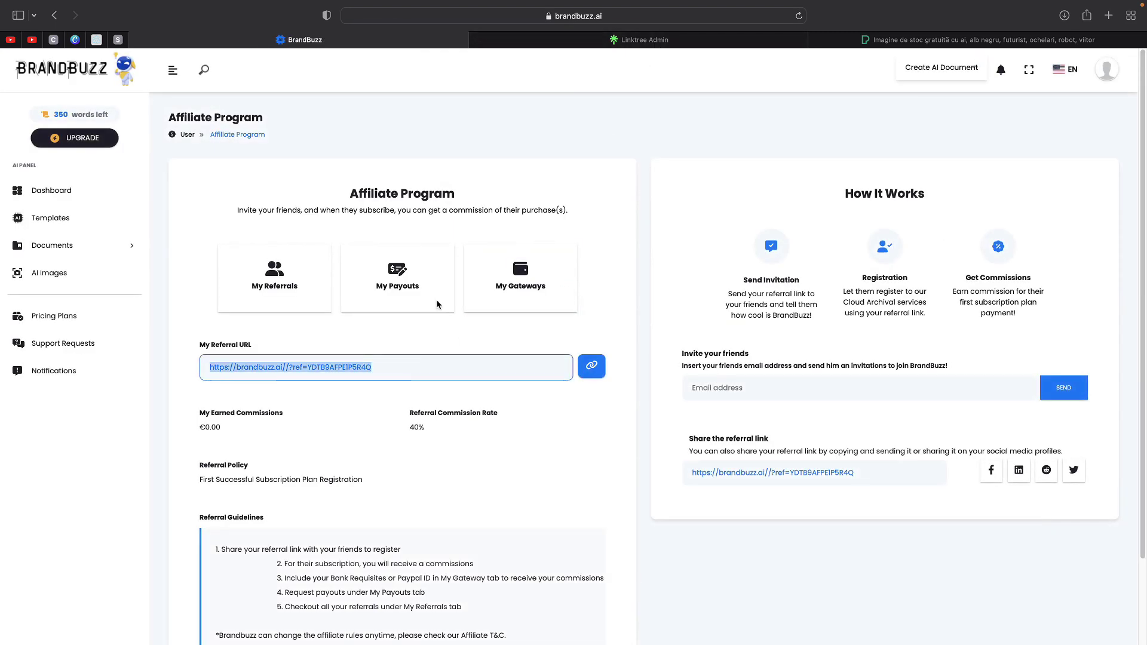
left_click(642, 40)
left_click(307, 246)
key("super+v")
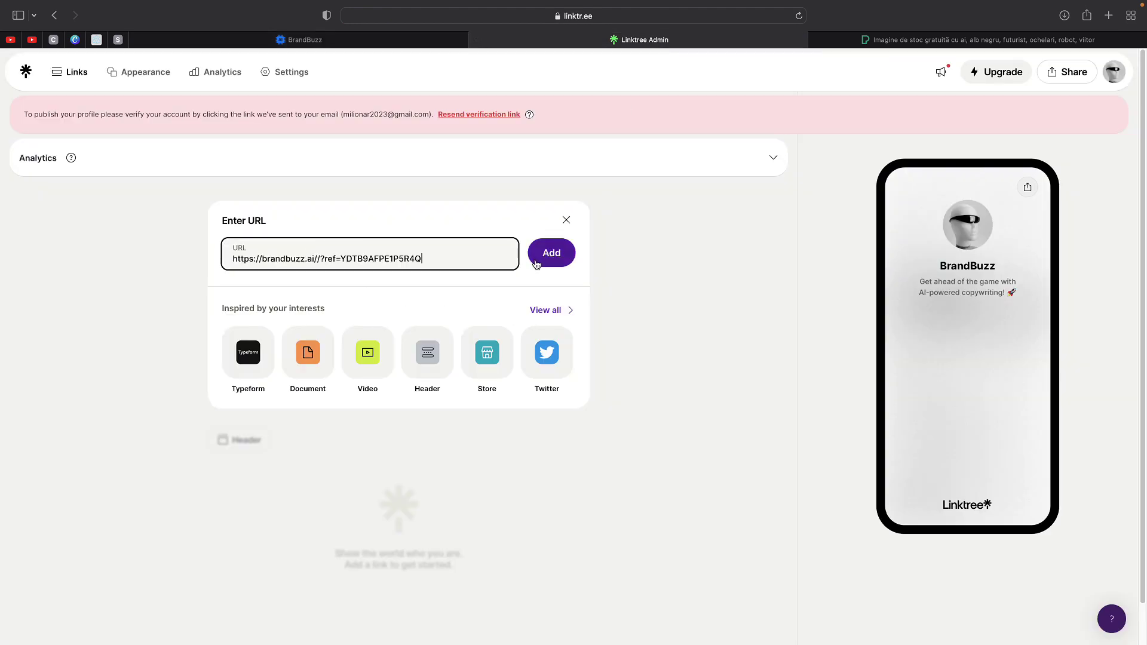
key("Return")
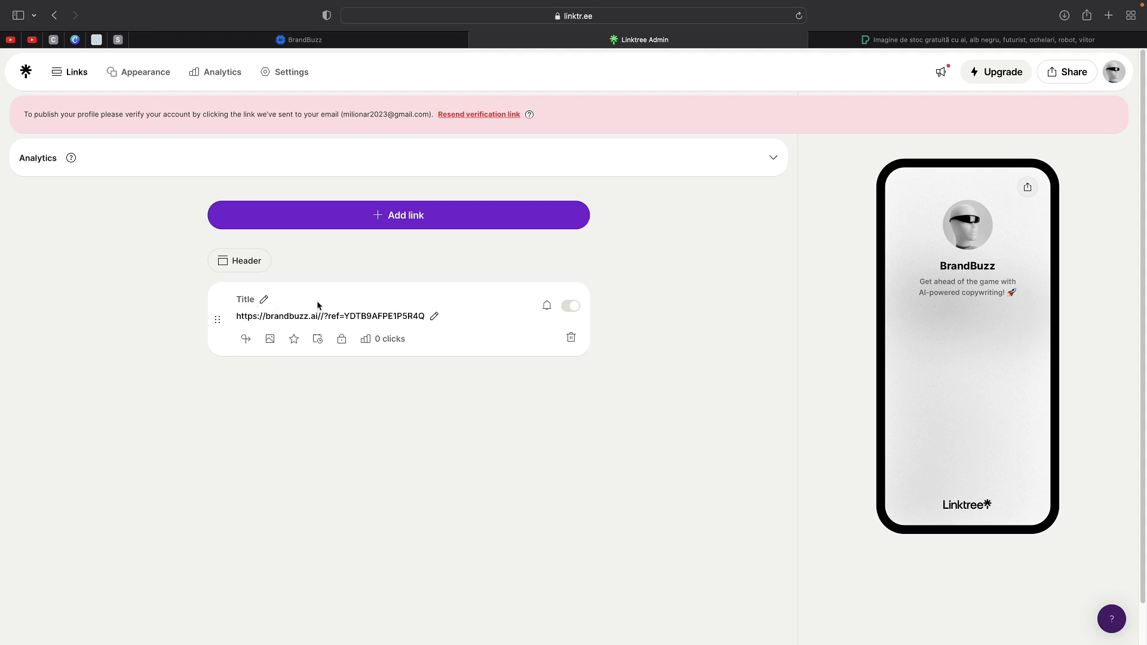
left_click(264, 301)
type("Sign up for a FREE-TRIAL!")
left_click(979, 39)
- Load getemoji.com, accept the privacy notice and browse the emoji list
left_click(675, 16)
type("getemoji.com")
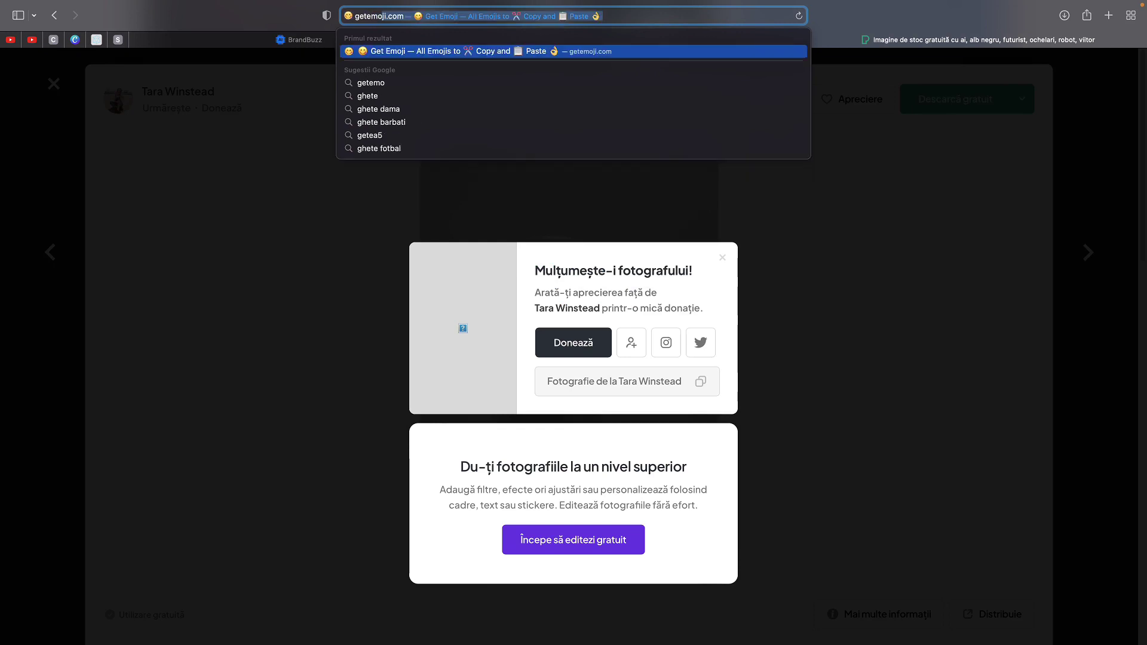
key("Return")
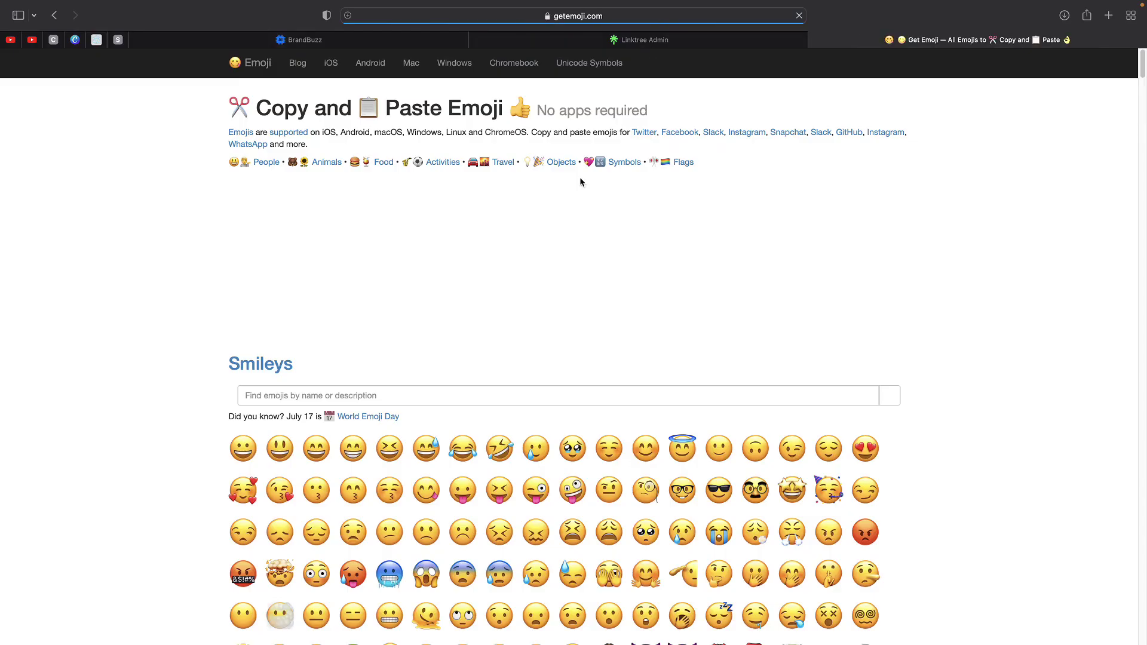
scroll(579, 176, "down", 5)
left_click(630, 436)
scroll(589, 418, "down", 10)
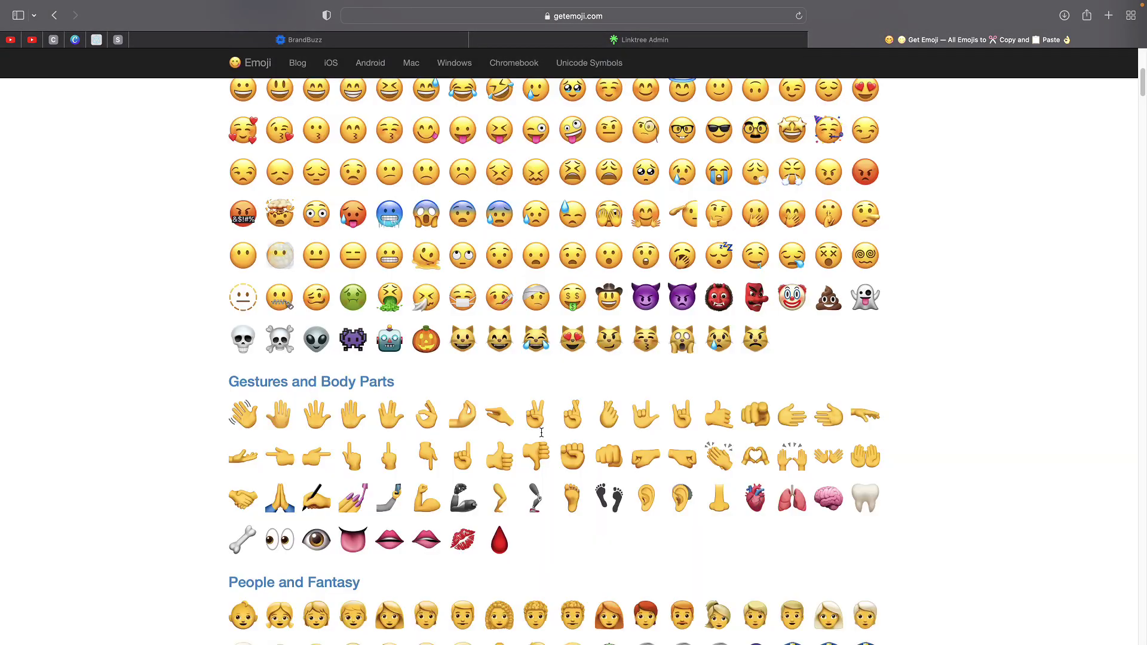
scroll(589, 415, "down", 20)
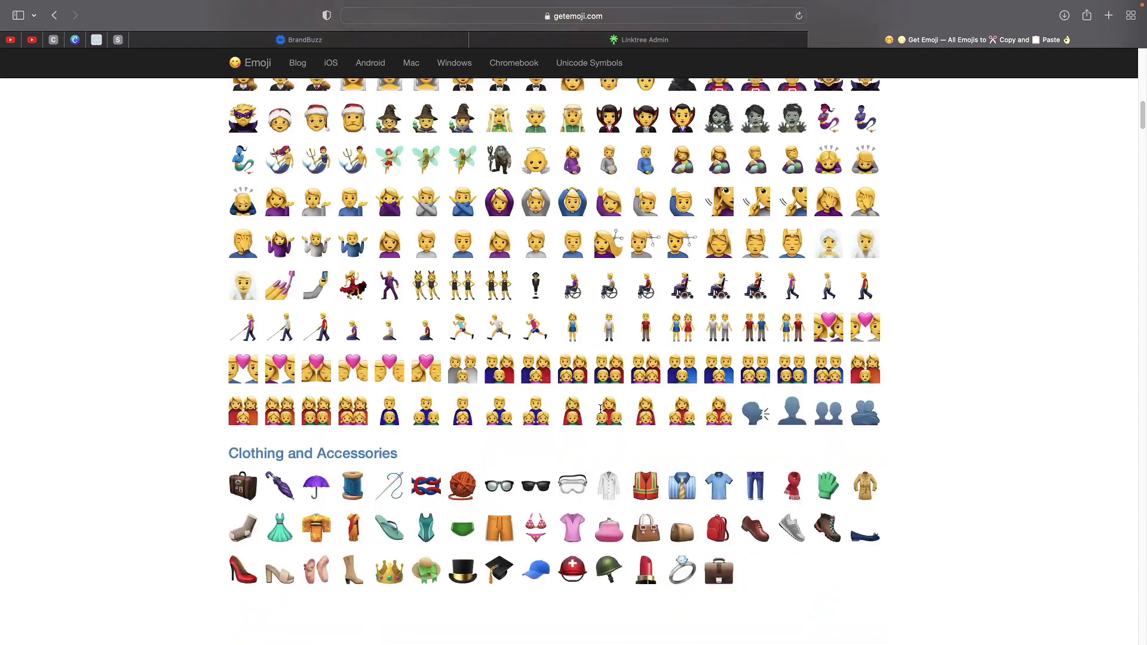
scroll(498, 358, "down", 20)
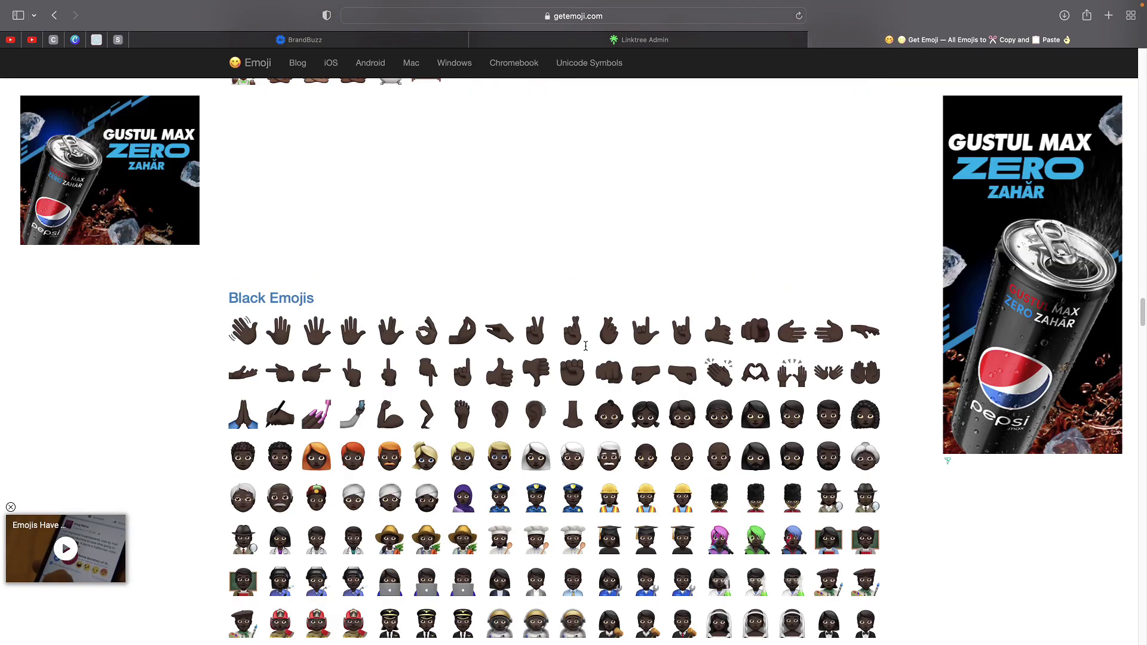
key("super+Up")
- Search Emojipedia for 'premium', then 'symbol', and browse the Travel & Places category
left_click(361, 403)
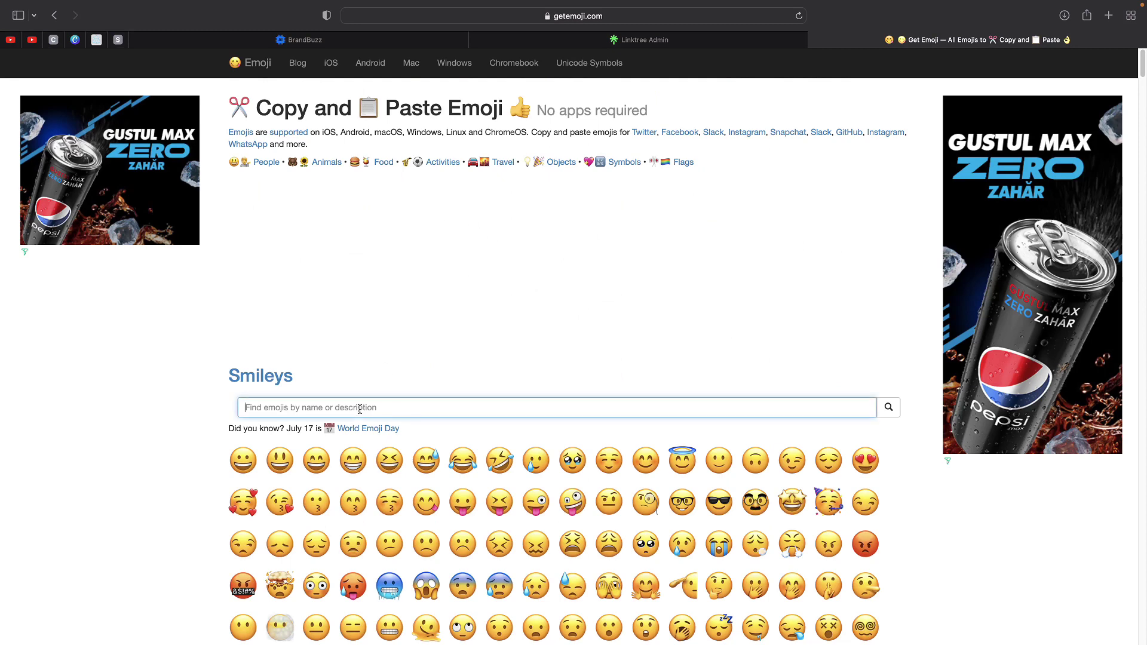
type("premium")
key("Return")
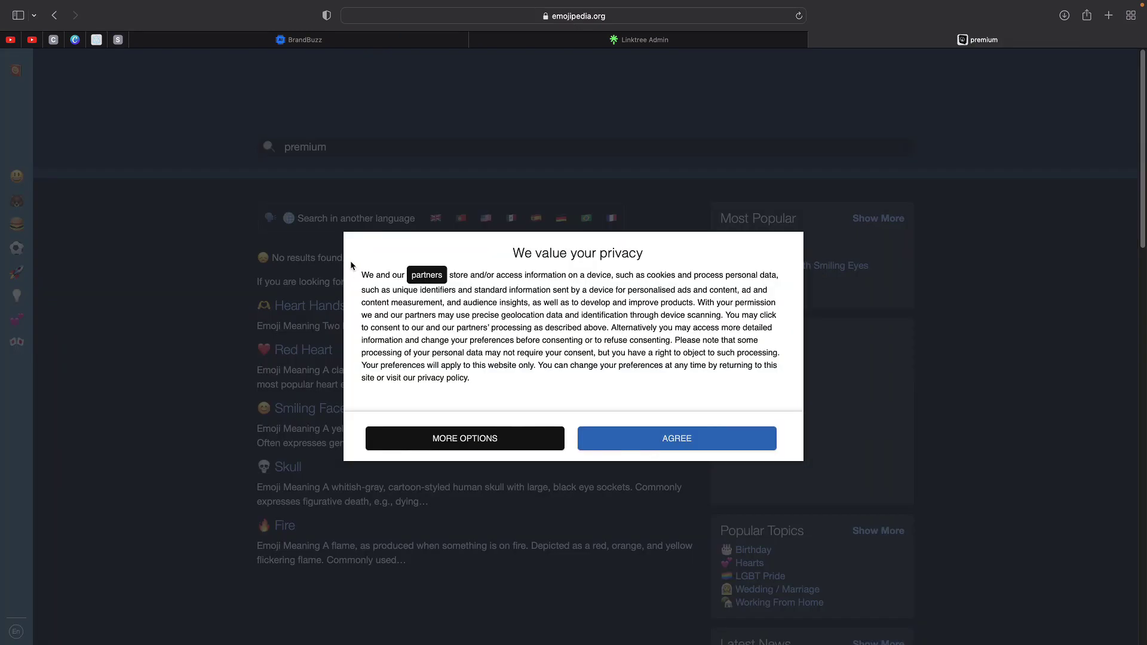
left_click(617, 435)
scroll(867, 501, "down", 2)
scroll(495, 235, "up", 2)
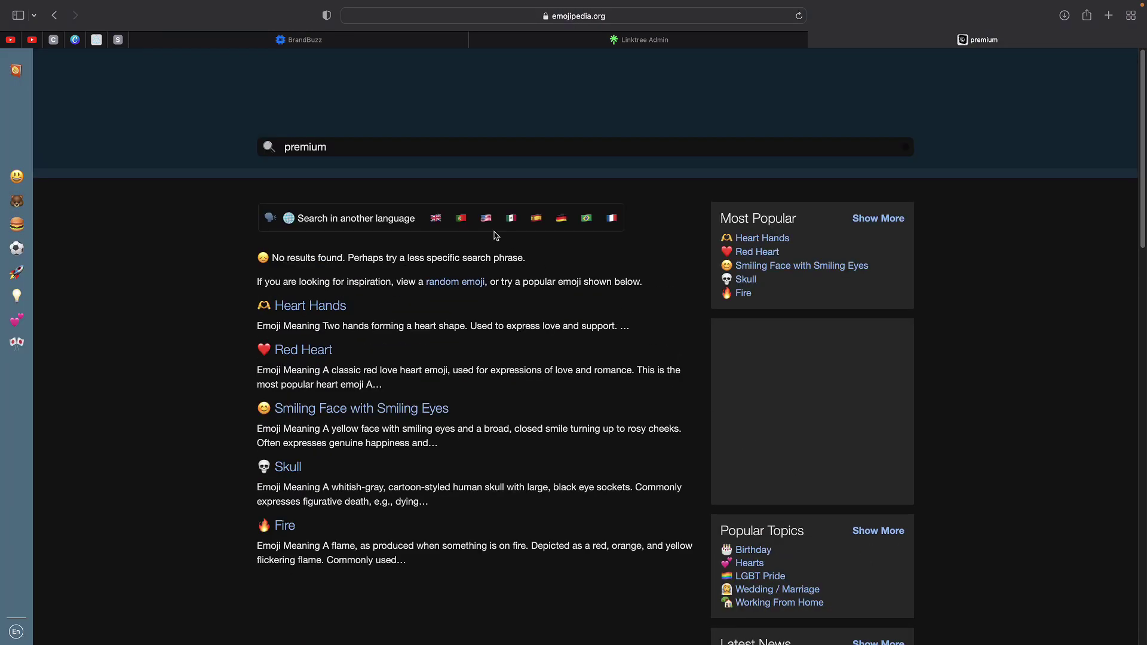
double_click(480, 151)
type("sy")
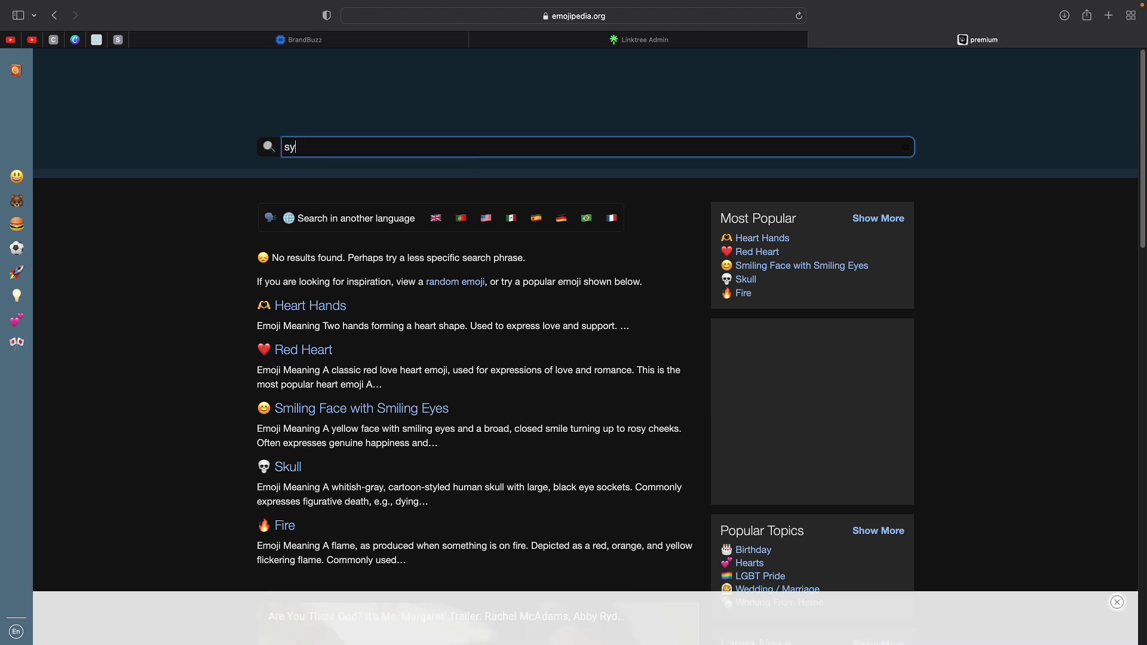
type("mbol")
key("Return")
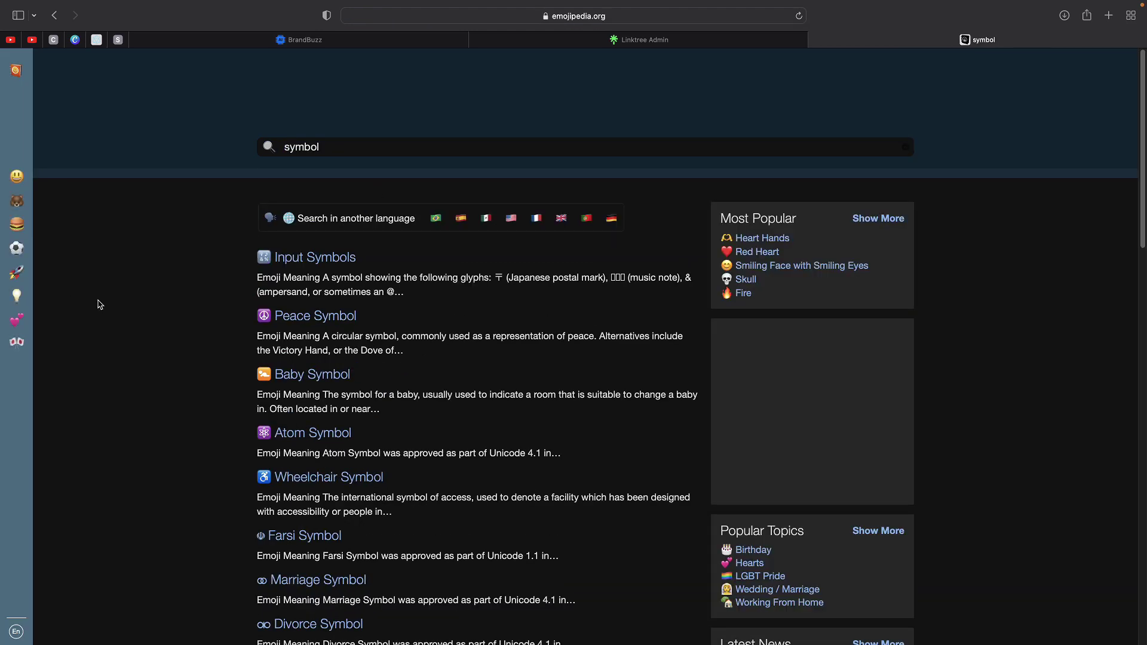
scroll(286, 333, "down", 6)
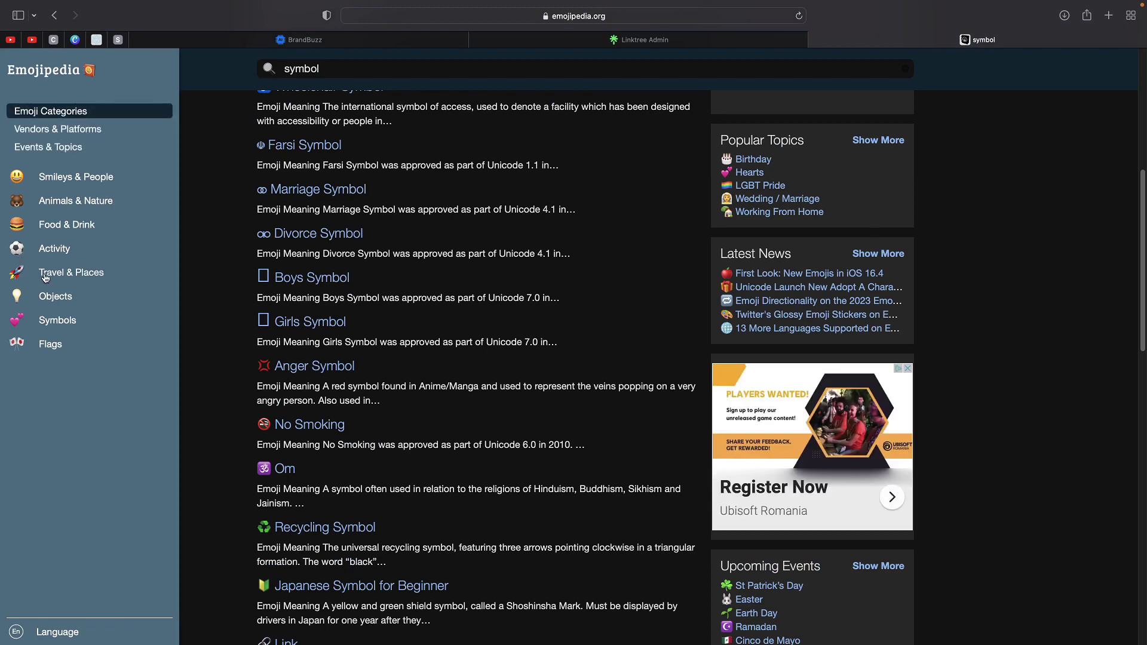
left_click(46, 276)
scroll(328, 341, "down", 20)
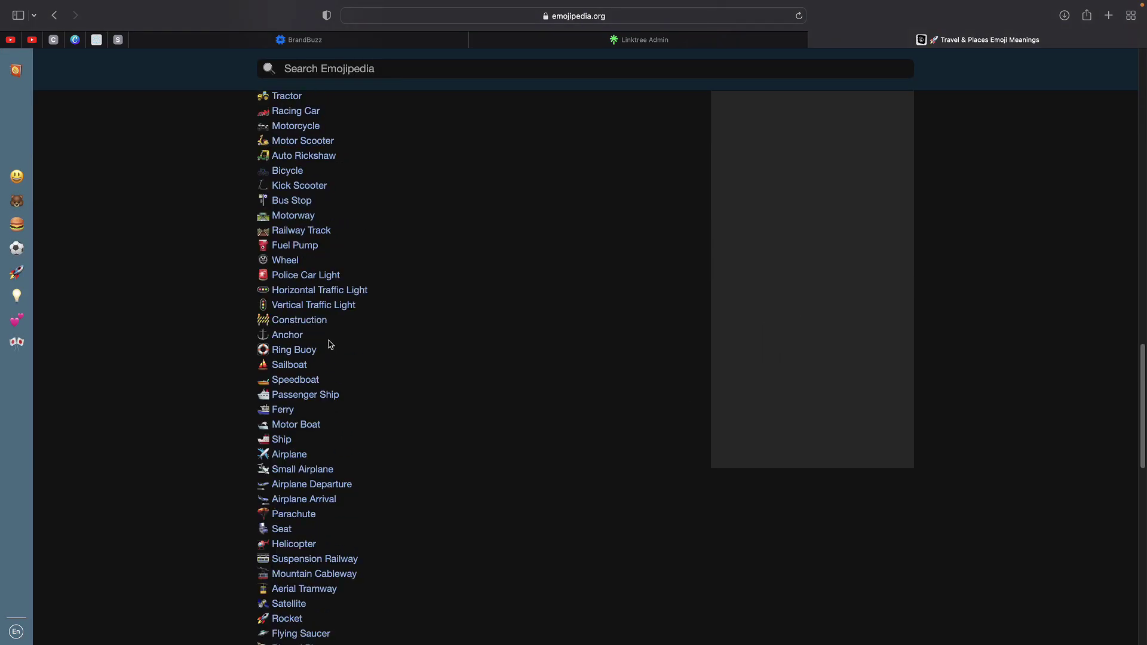
mouse_move(46, 273)
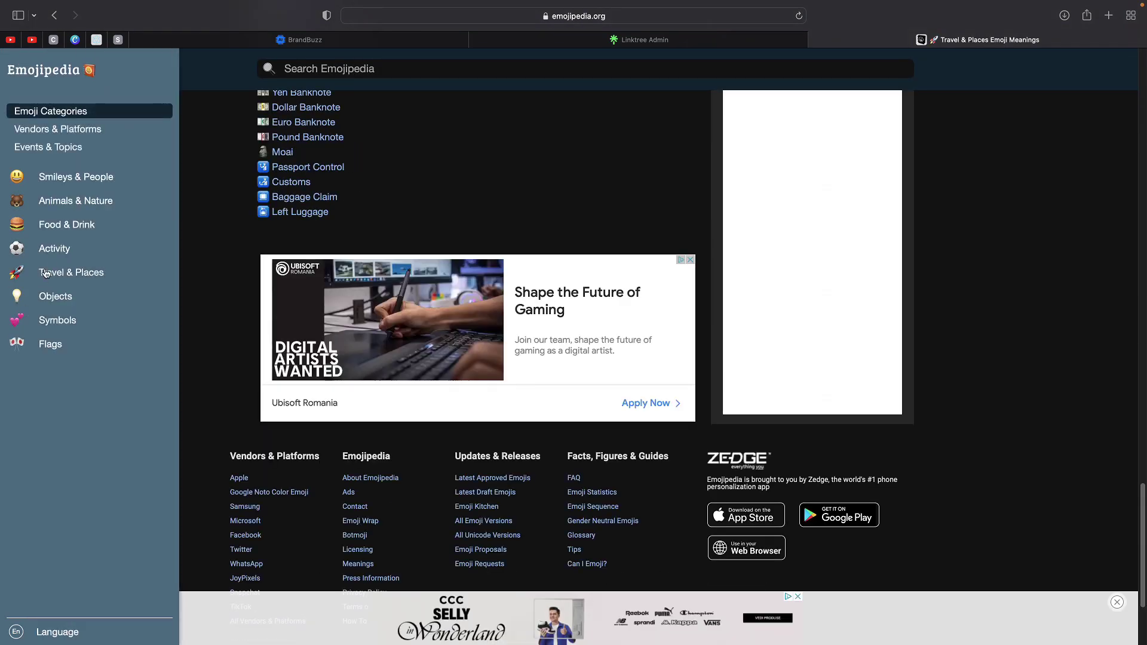
scroll(358, 239, "up", 15)
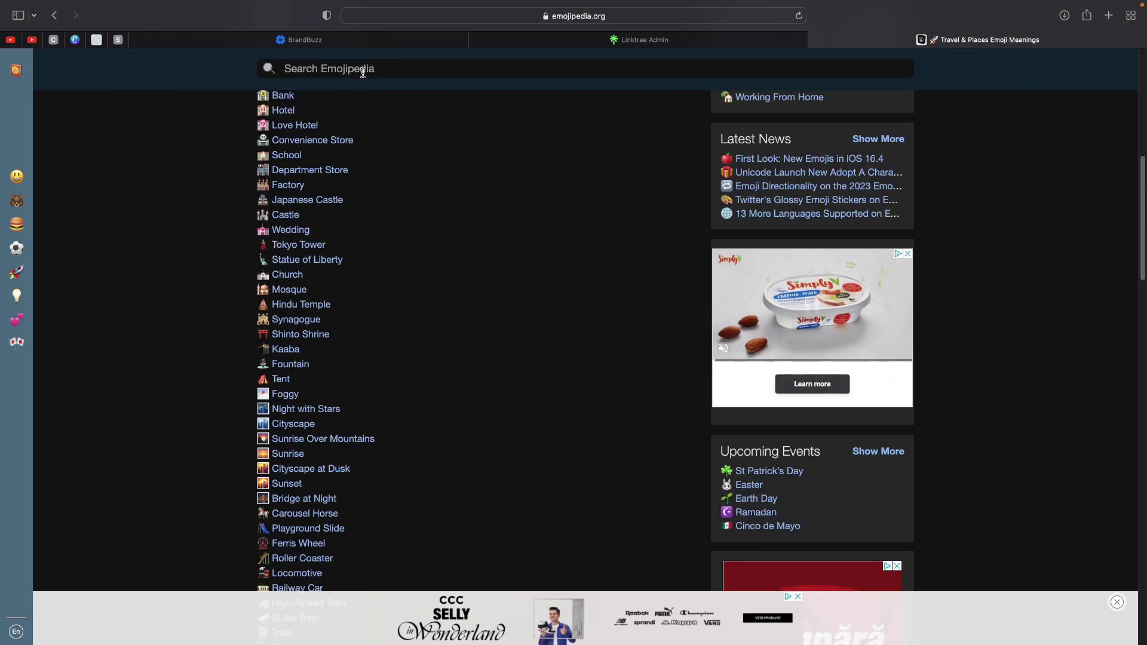
- Search Emojipedia for 'veri' to get the ✅ check mark, then edit the Linktree link title
left_click(363, 70)
type("verify")
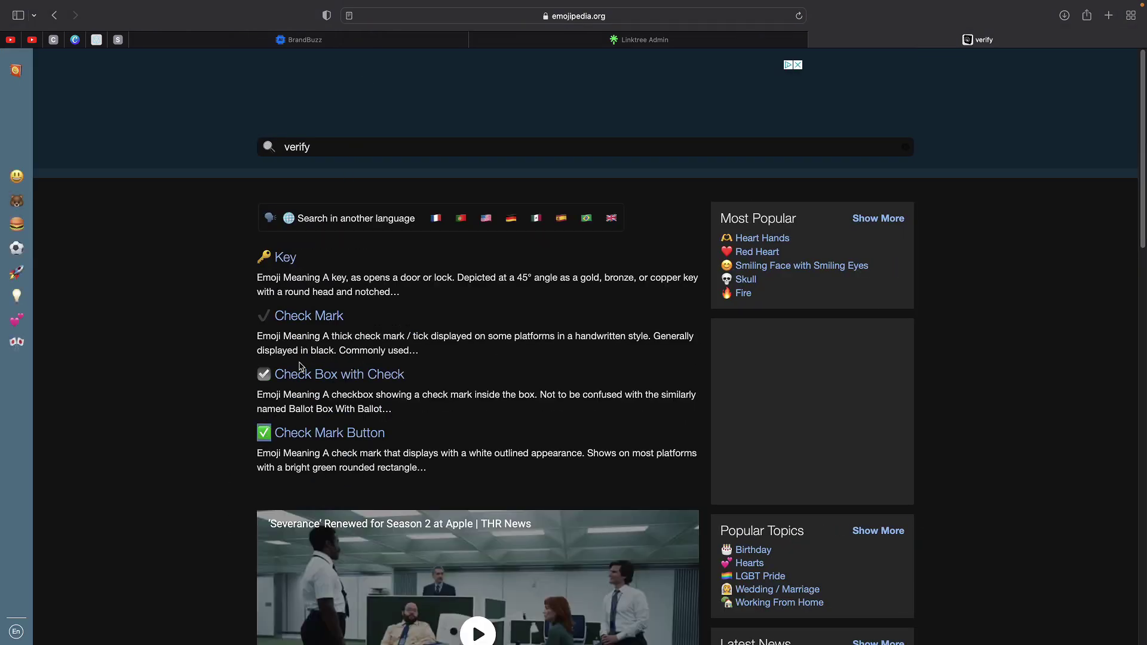
left_click(520, 40)
left_click(354, 301)
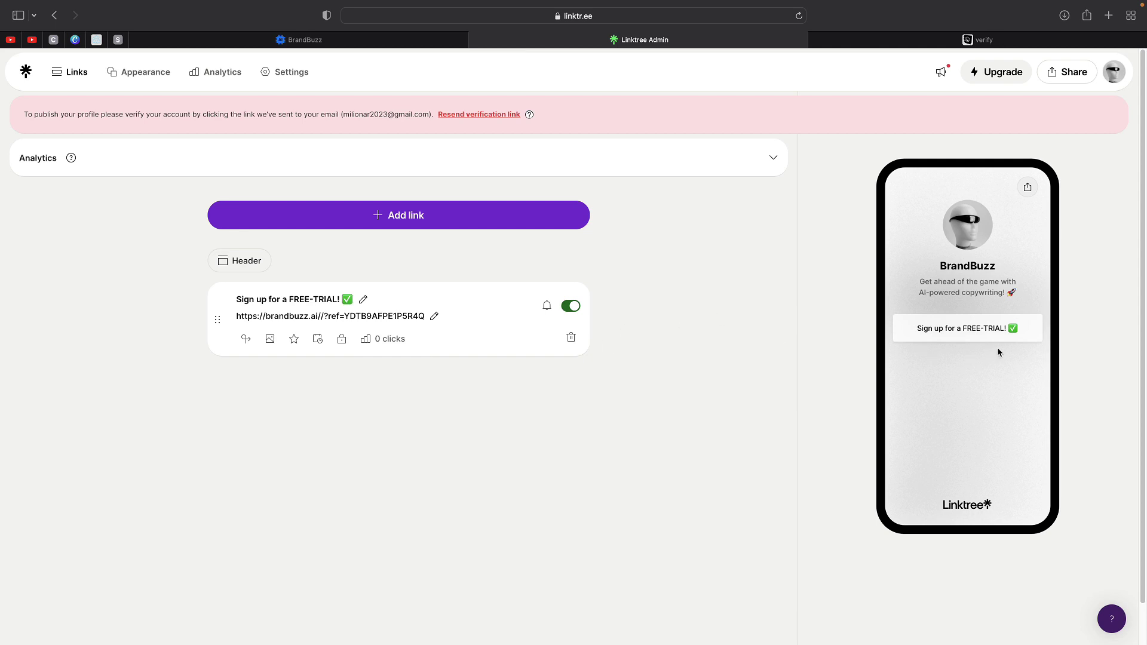
- Paste ✅ at the start of the link title and delete the trailing ✅ and extra space
left_click(239, 300)
type("✅")
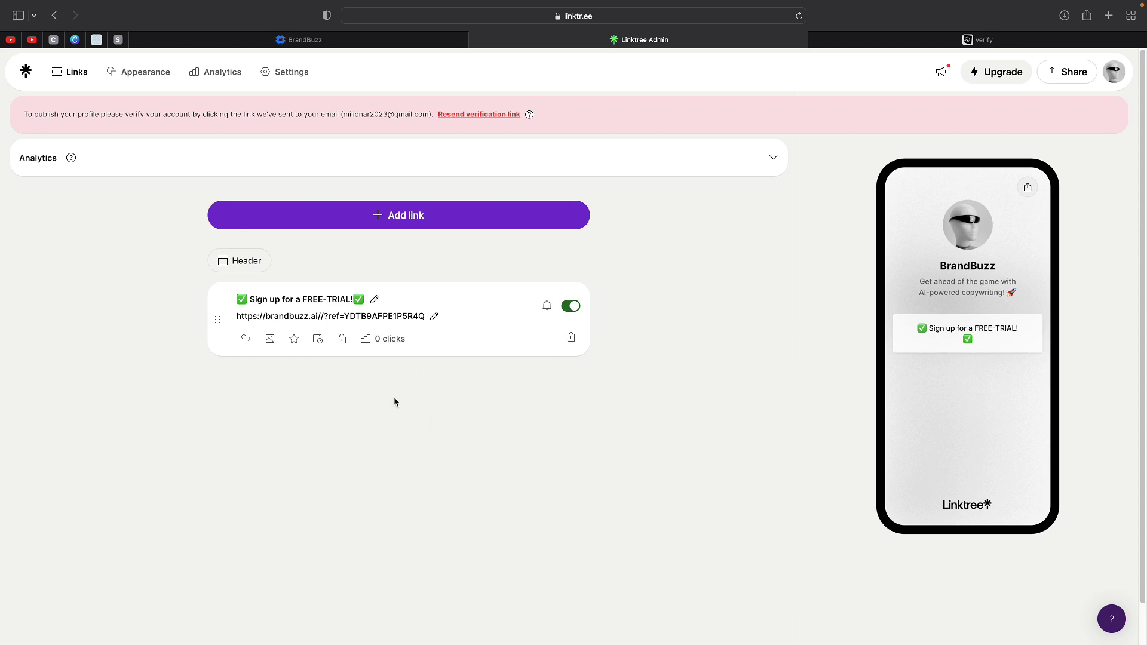
left_click(265, 306)
key("BackSpace")
left_click(375, 300)
key("BackSpace")
left_click(379, 369)
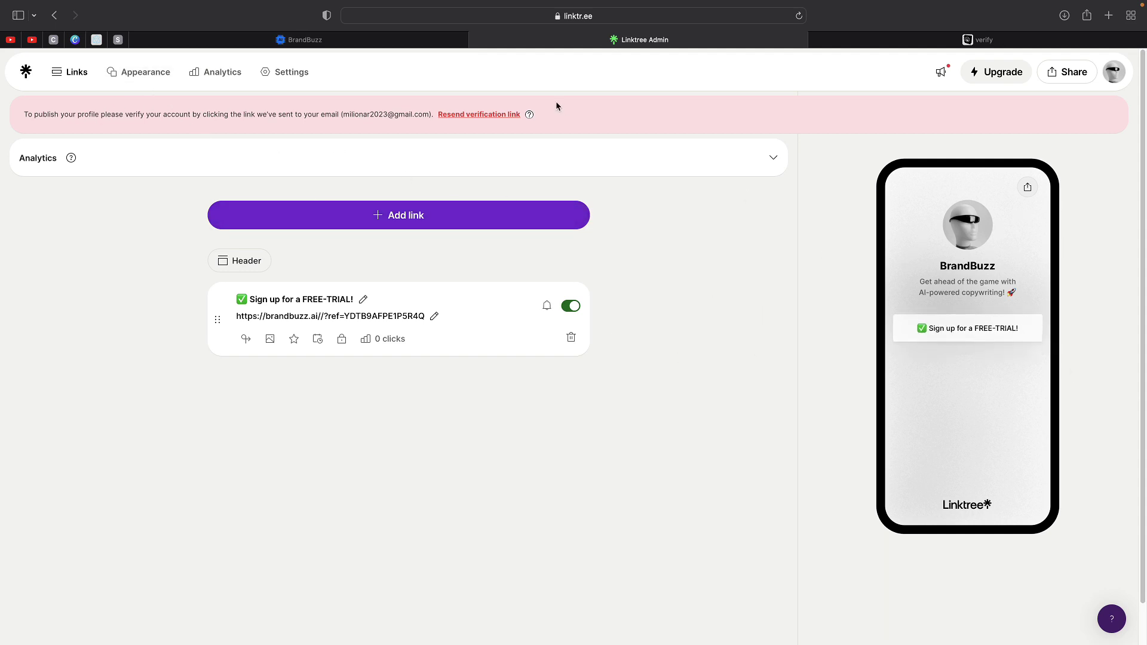
left_click(152, 84)
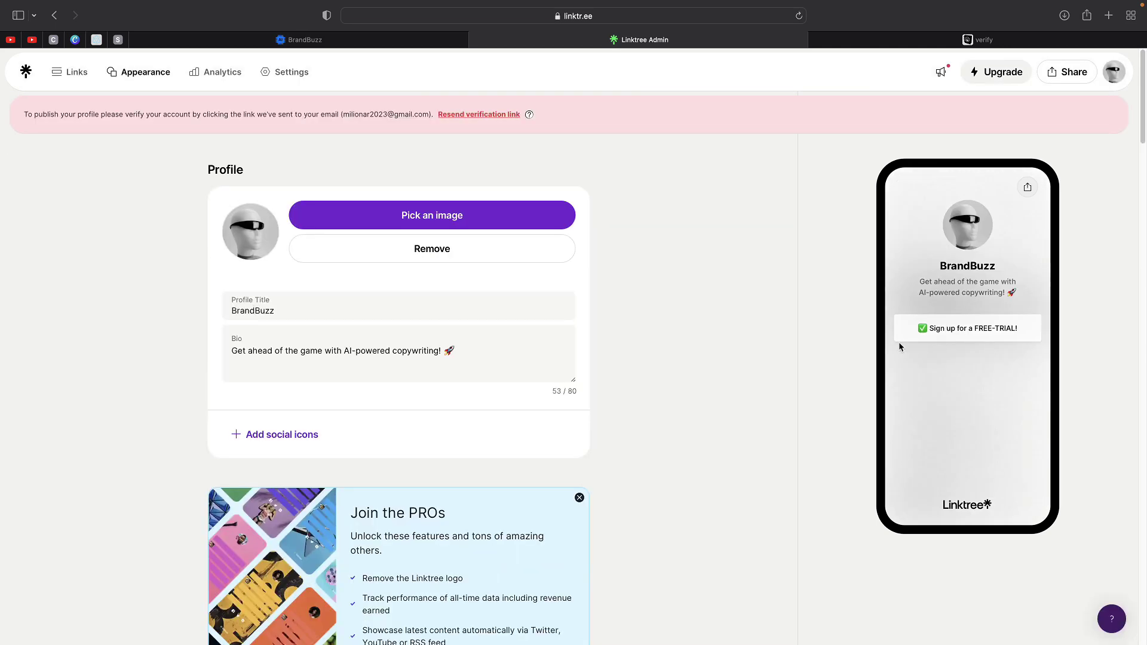
- Try the Lake Black theme, then settle on the light Lake White theme
scroll(598, 352, "down", 10)
scroll(563, 357, "down", 12)
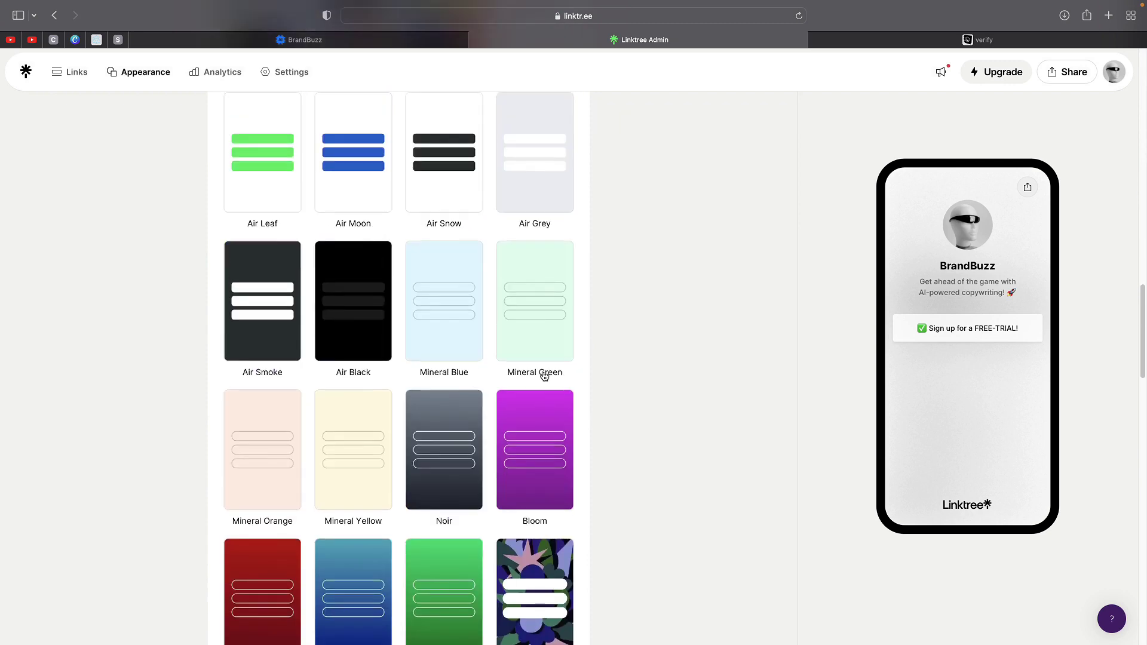
scroll(537, 358, "up", 7)
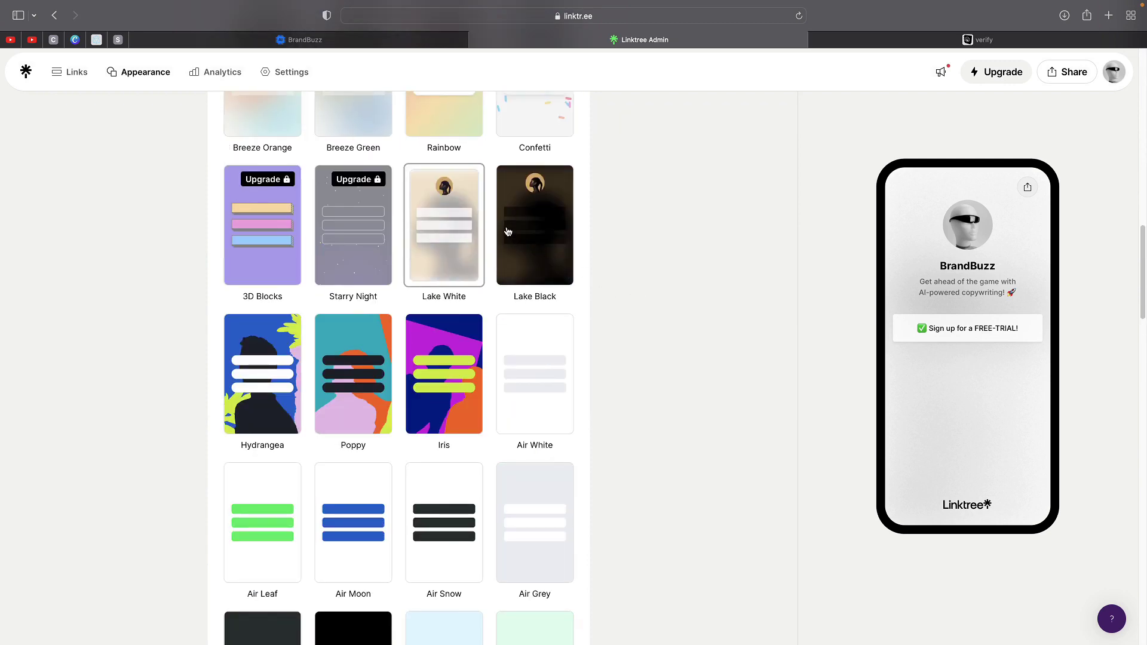
left_click(538, 263)
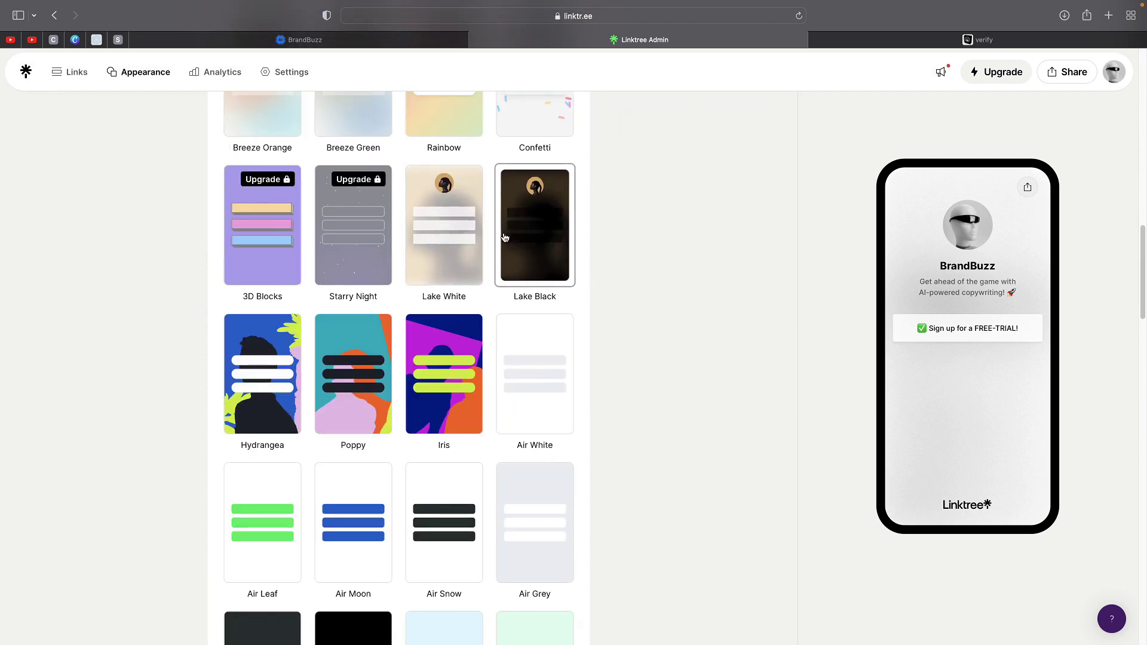
left_click(451, 246)
scroll(615, 393, "down", 20)
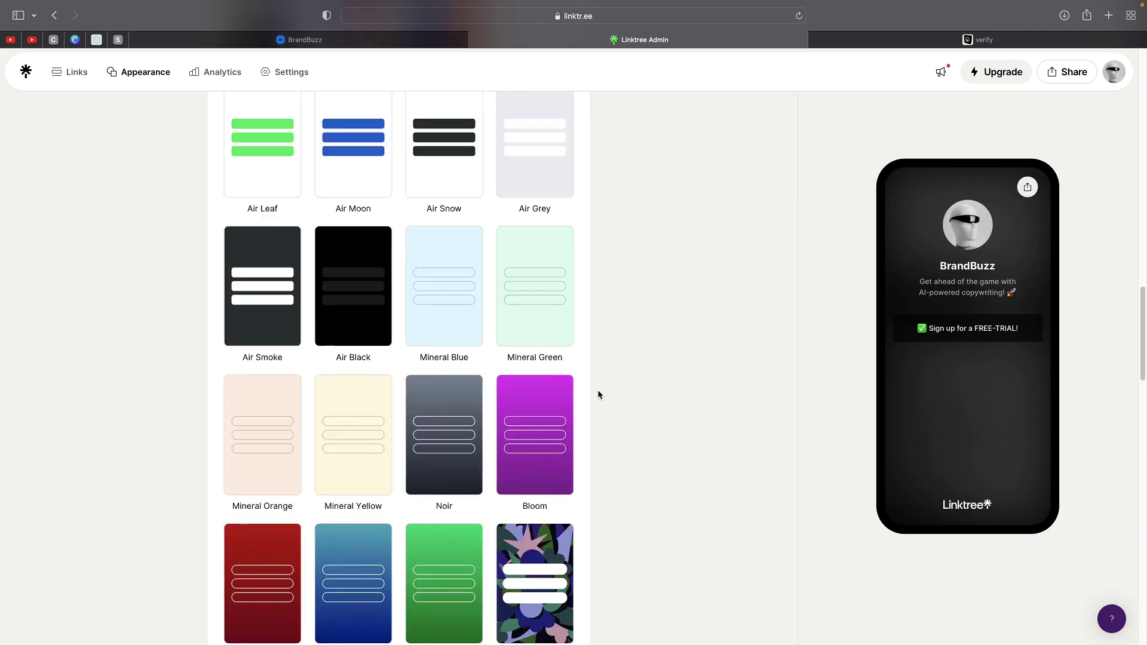
scroll(597, 390, "up", 15)
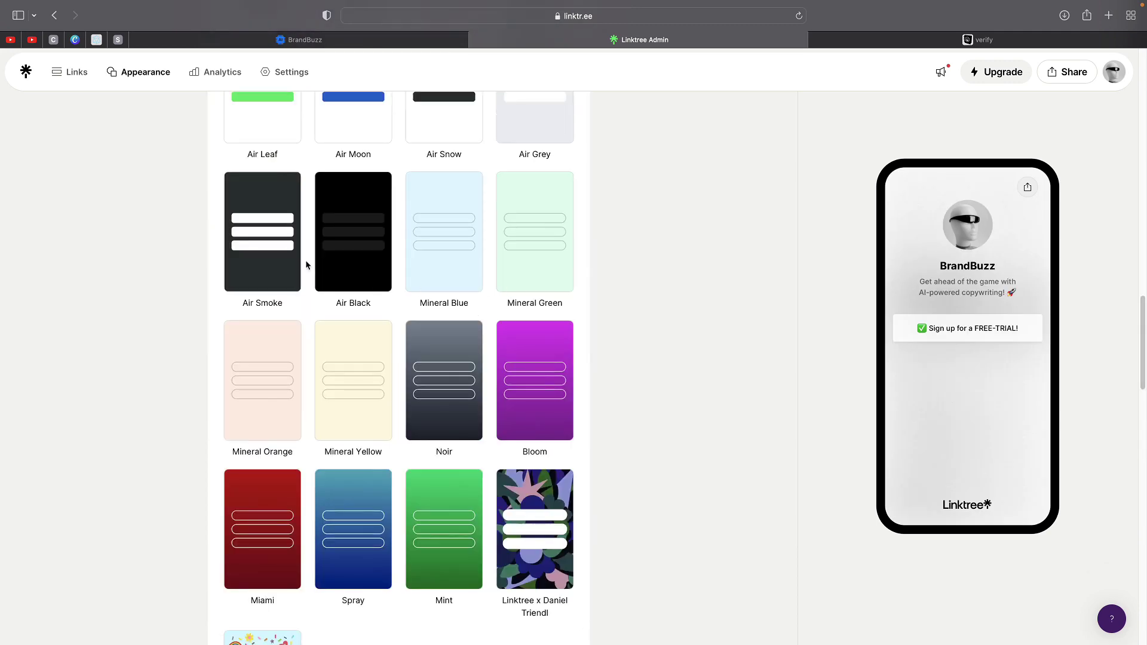
scroll(307, 261, "up", 15)
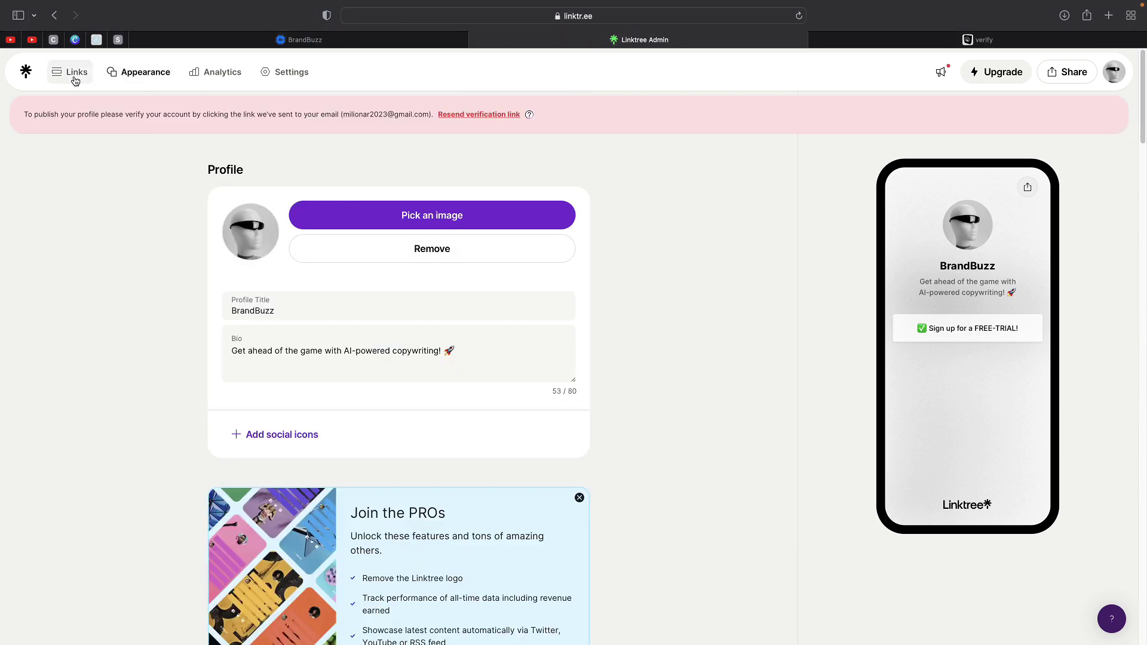
- Add a Video link titled 'TUTORIAL WEBSITE' and move to its empty URL field
left_click(75, 79)
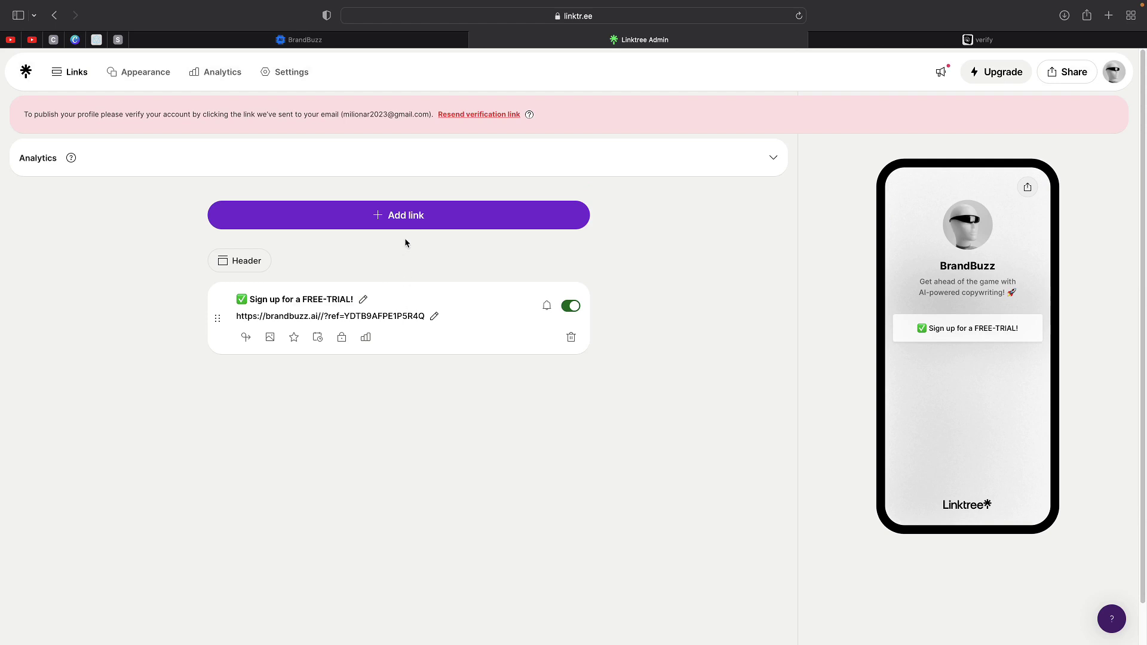
left_click(398, 216)
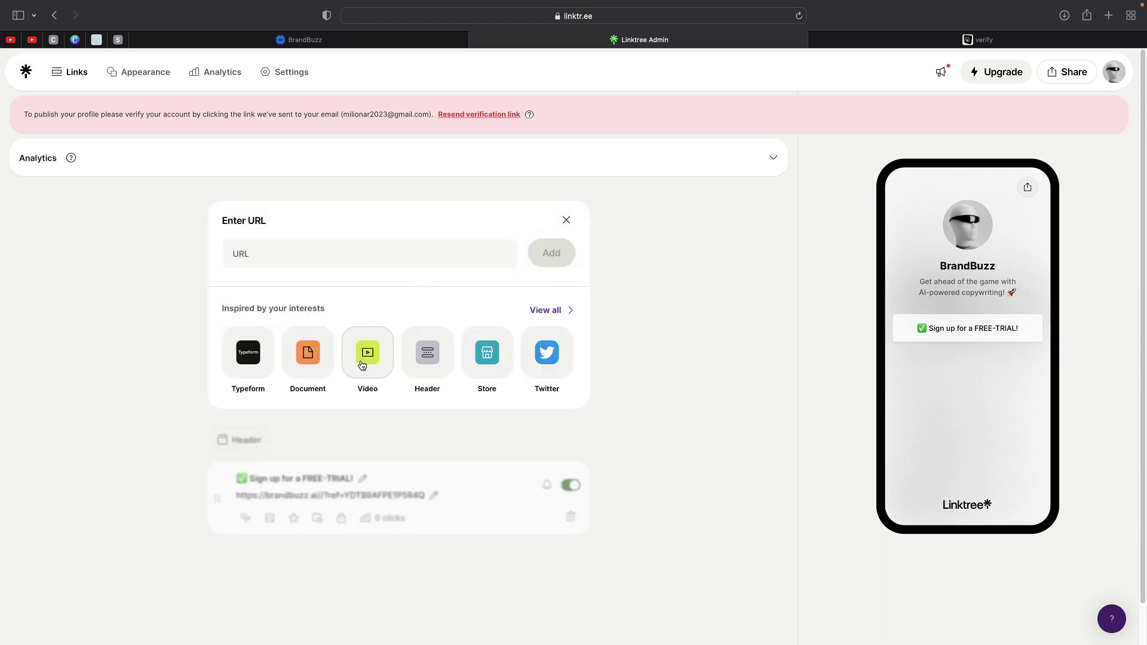
left_click(362, 366)
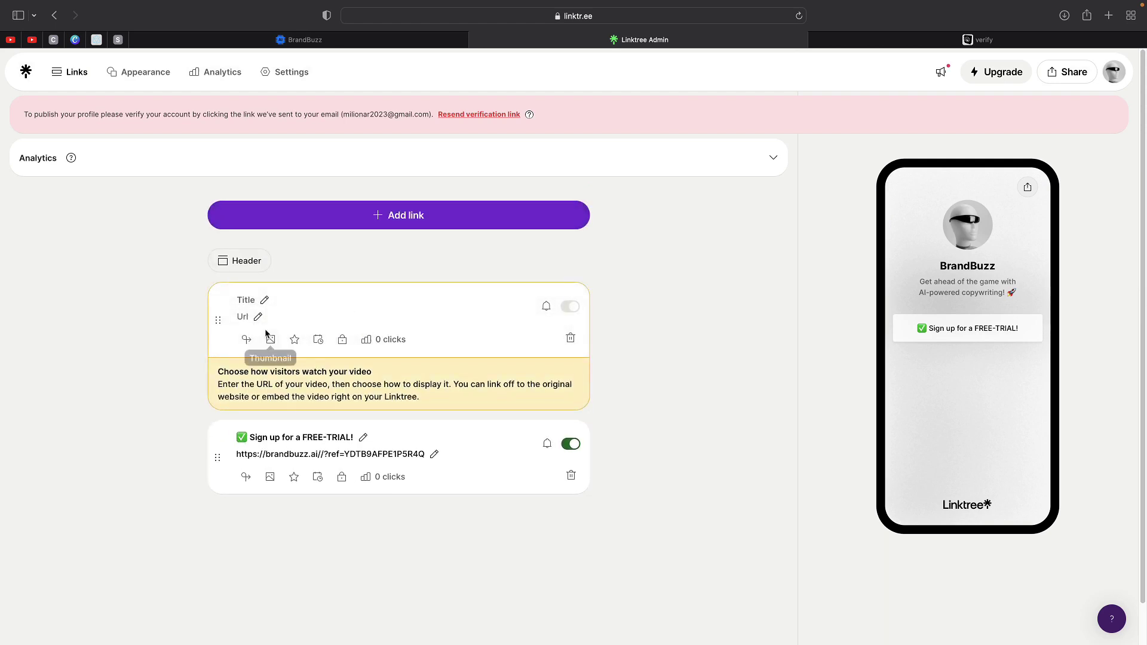
left_click(265, 302)
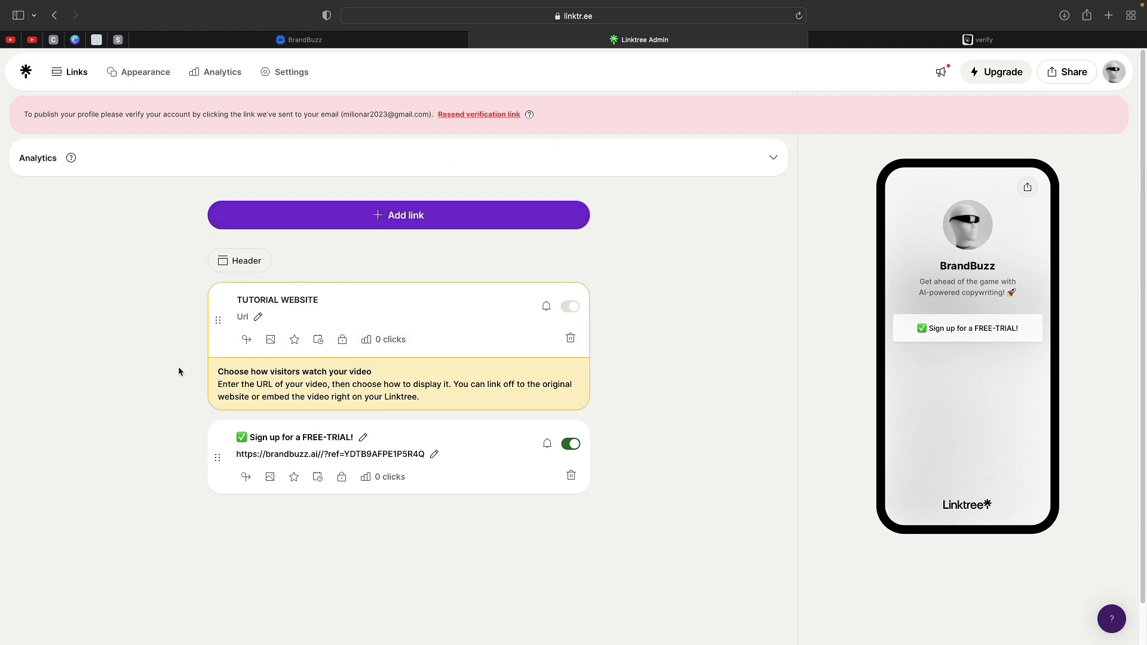
left_click(259, 317)
- In a new tab, load the YouTube channel and open its first video
left_click(1108, 15)
type("youtube.com/p")
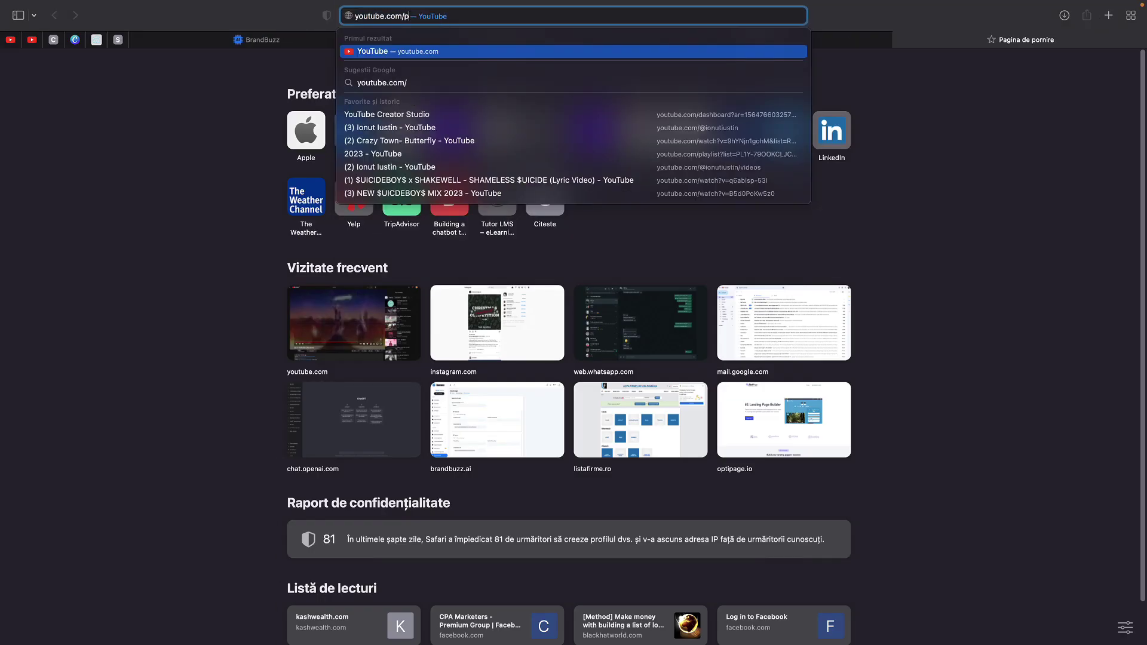
type("l")
key("Return")
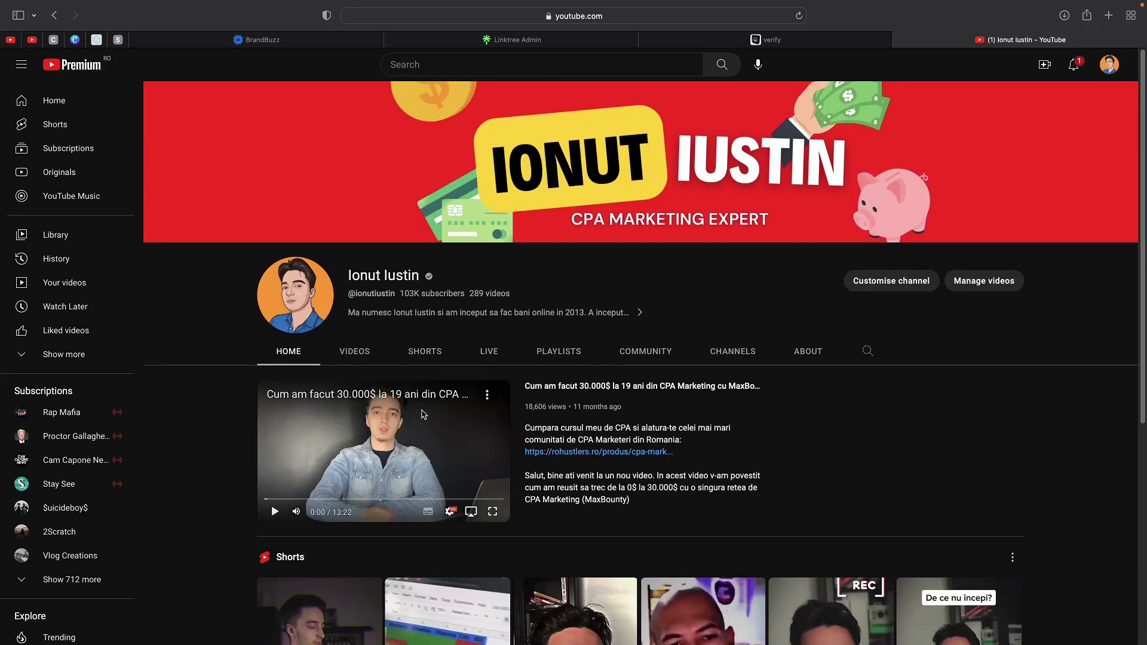
scroll(366, 435, "down", 6)
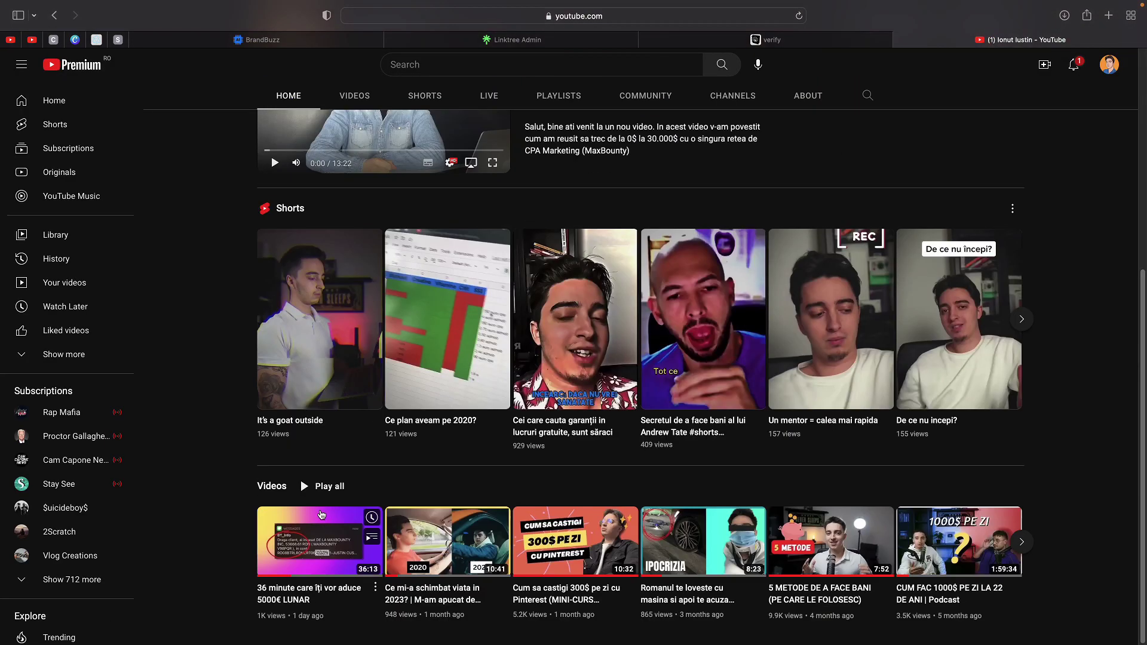
right_click(302, 547)
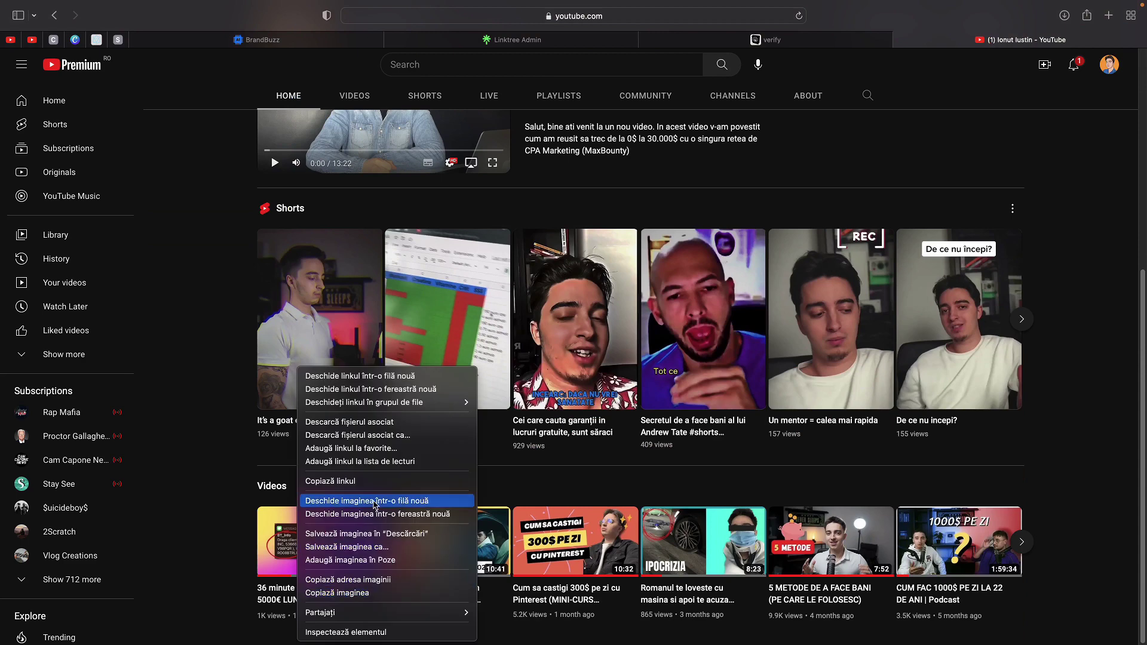
left_click(206, 527)
left_click(277, 540)
- Copy the video's web address and close the YouTube tab, back to Linktree
left_click(412, 267)
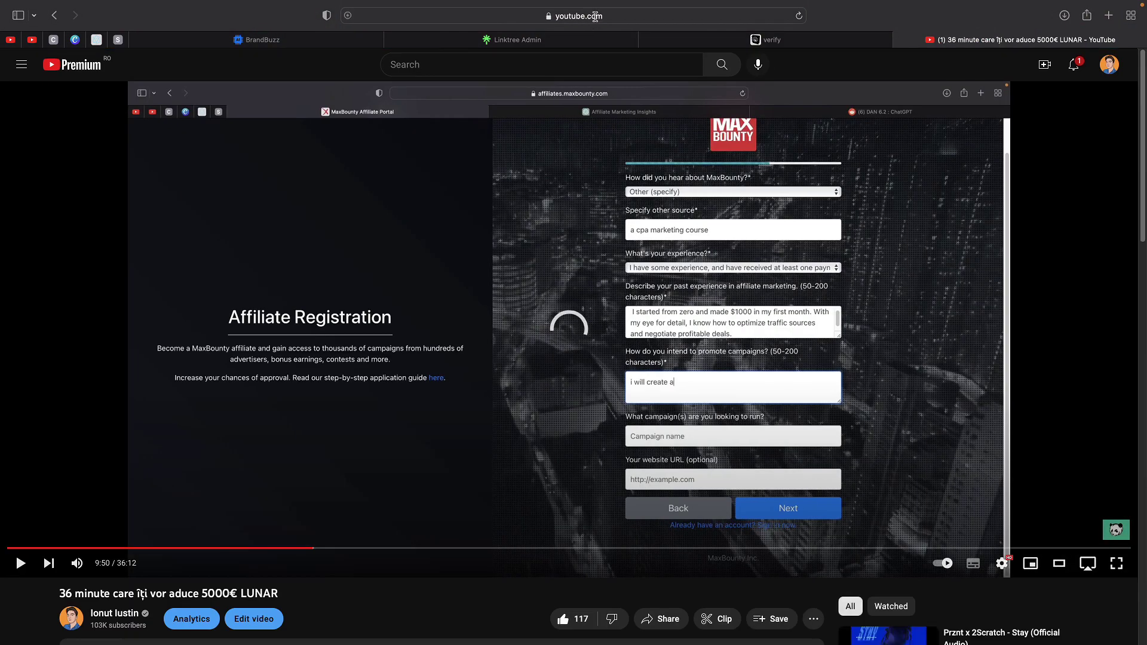
key("super+l")
key("super+c")
left_click(900, 39)
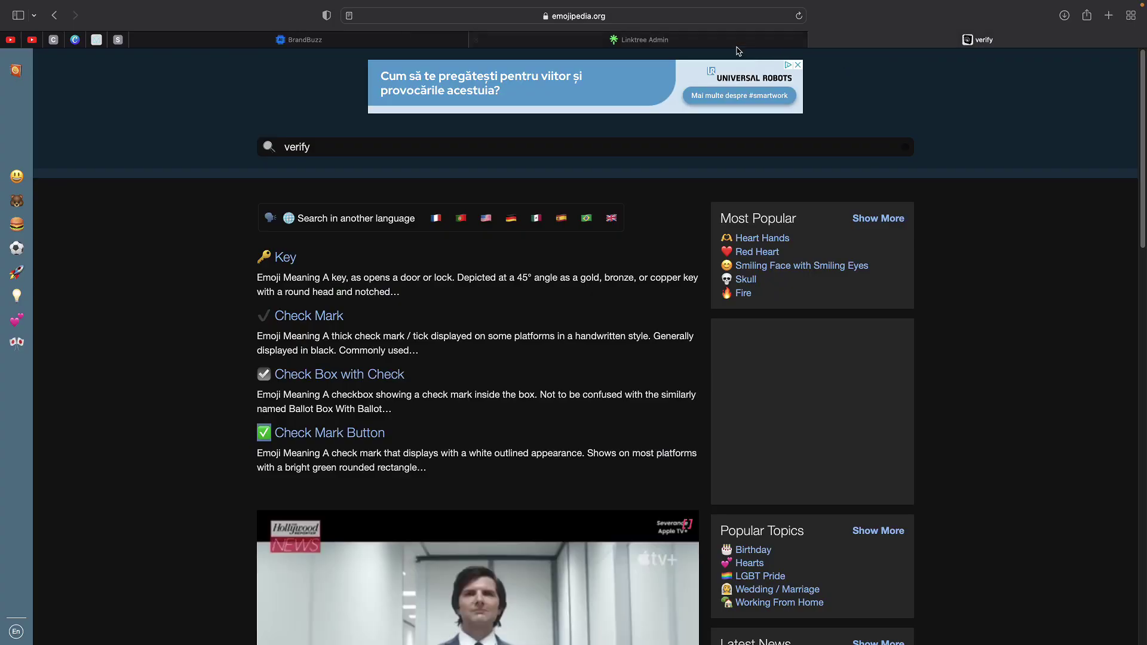
left_click(686, 40)
- Paste the YouTube address into the link and set it to display the video on the Linktree
key("super+v")
left_click(713, 331)
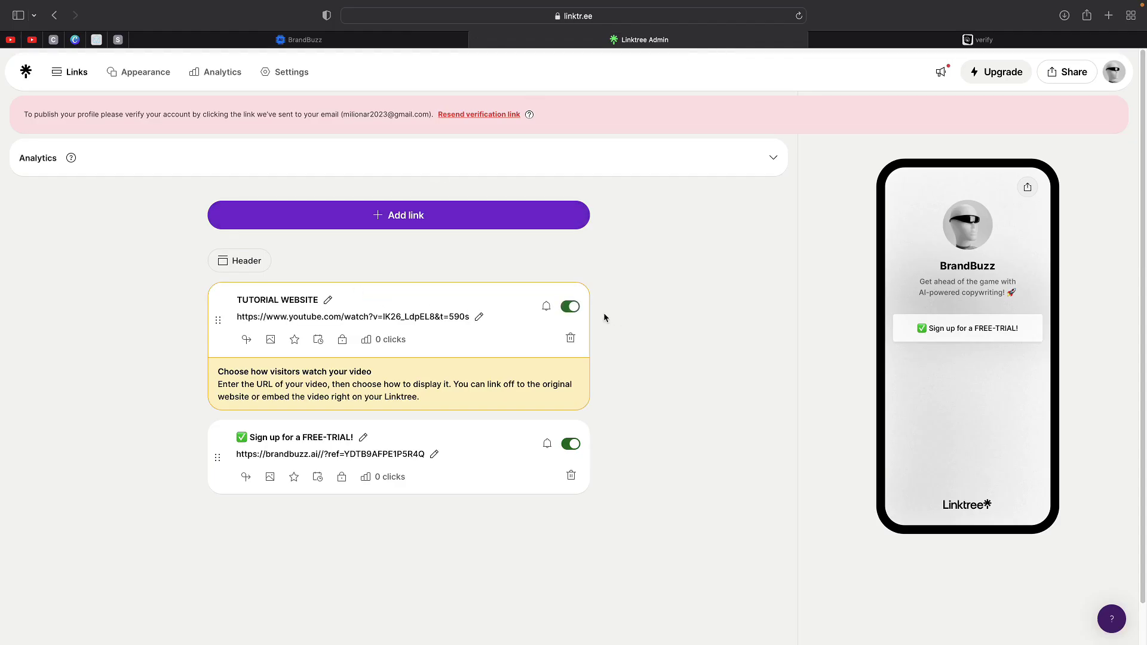
scroll(357, 442, "down", 2)
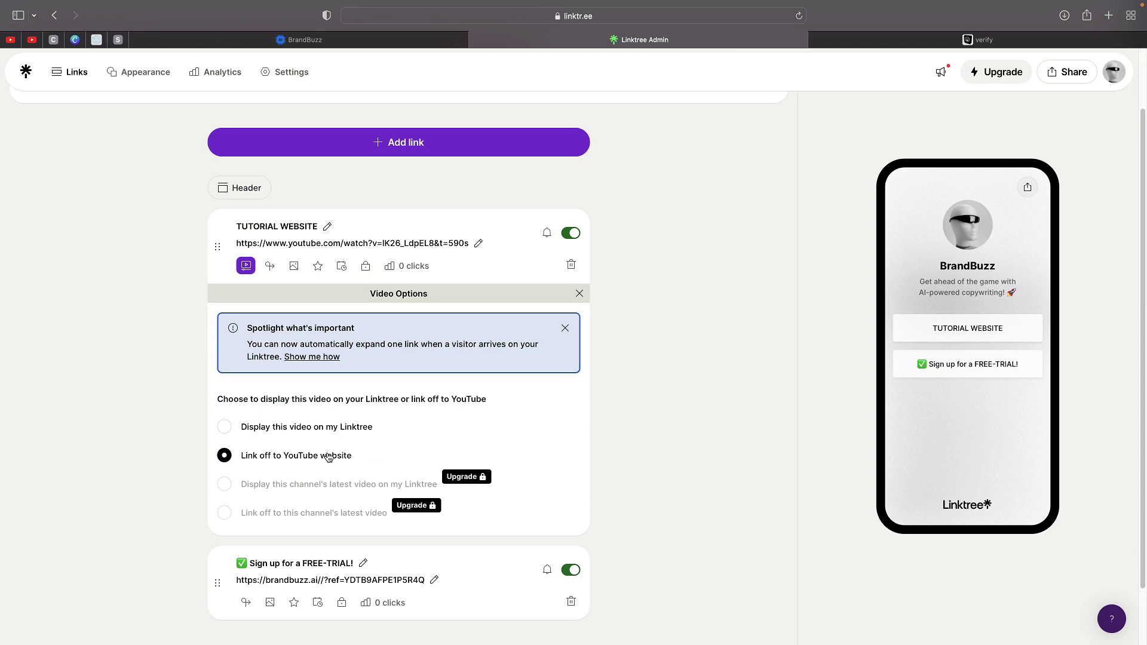
left_click(262, 427)
scroll(179, 438, "down", 2)
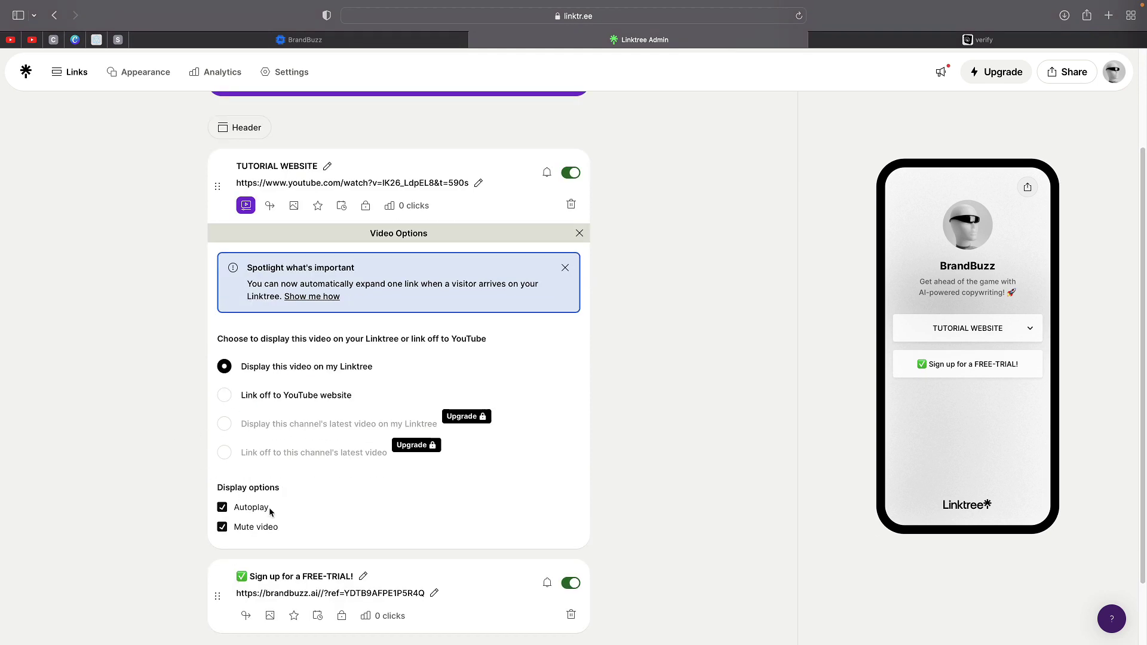
left_click(563, 268)
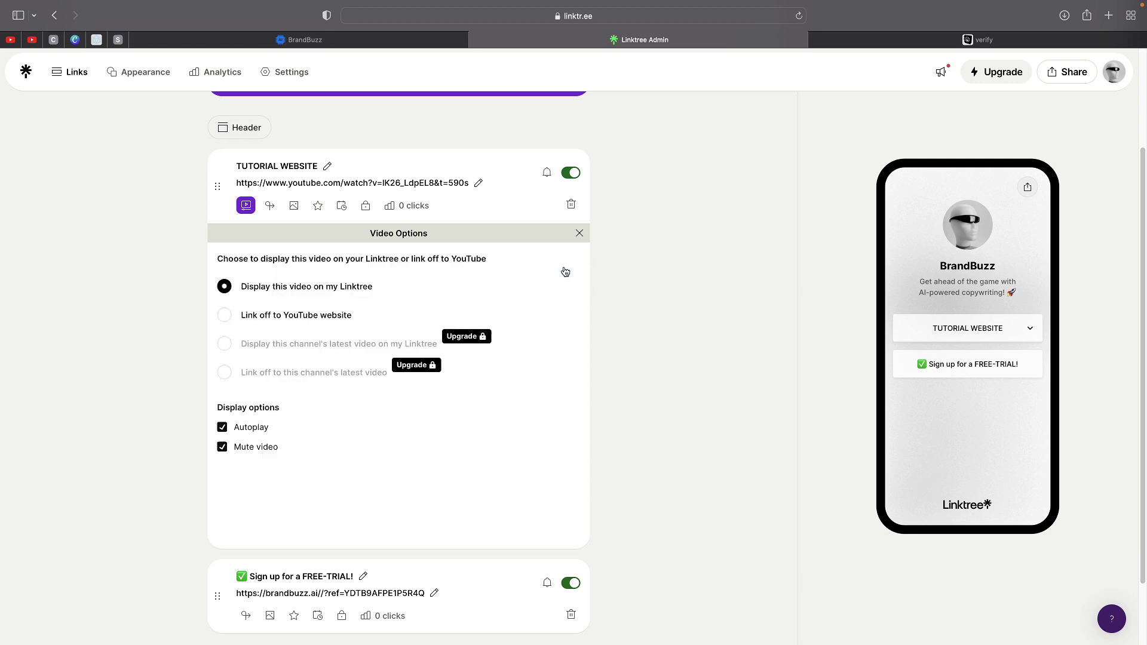
left_click(579, 233)
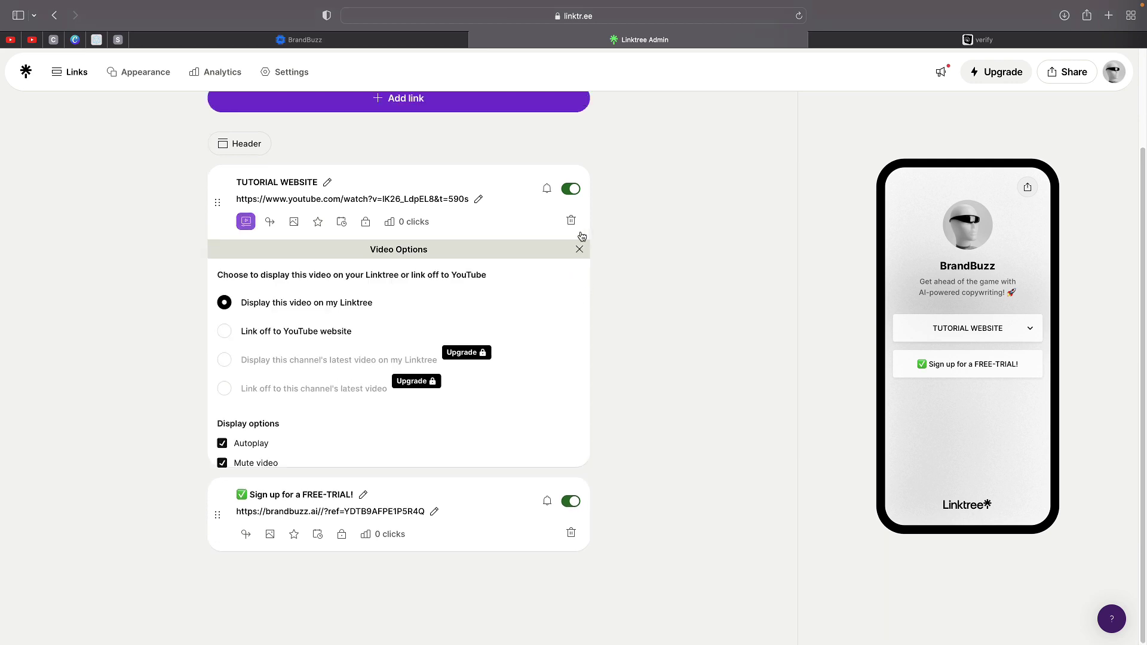
- Retitle the video link 'Click here to learn how to use it.'
left_click(327, 256)
key("alt+shift+Left")
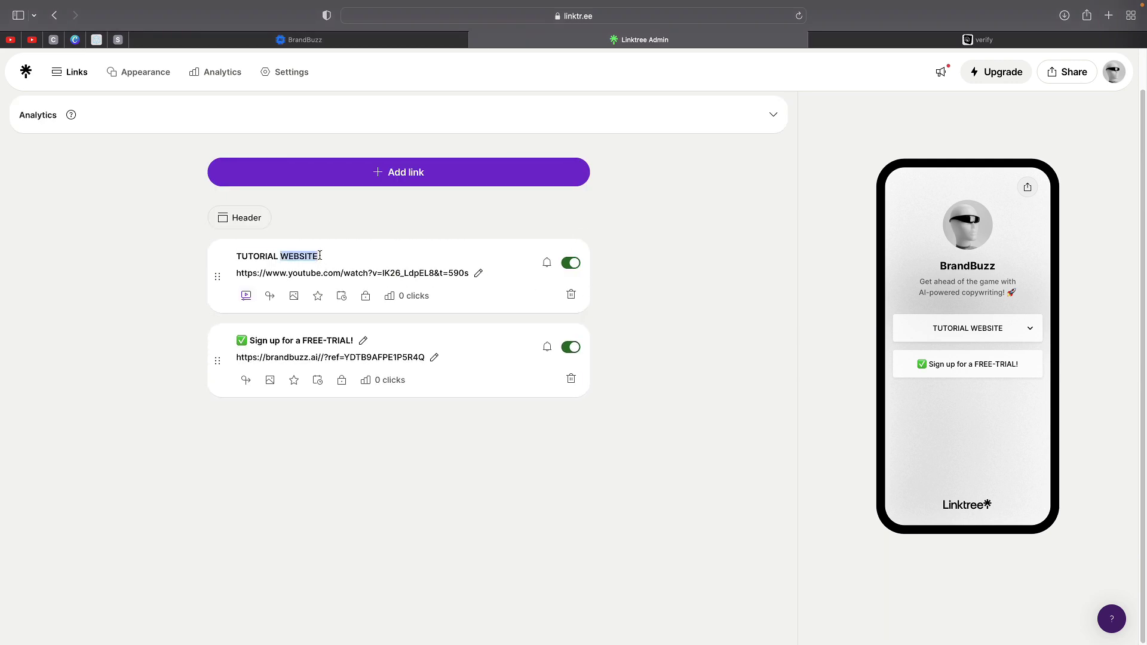
key("alt+shift+Left")
type("C")
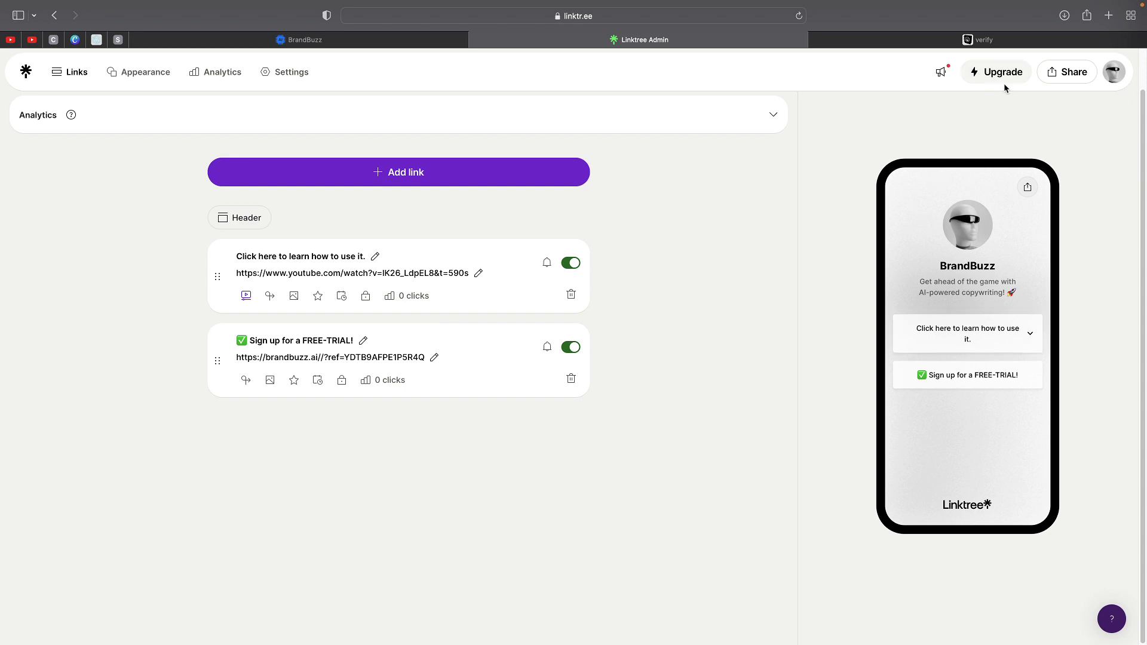
- Copy the BrandBuzz profile's public address and load it in the browser
left_click(1073, 72)
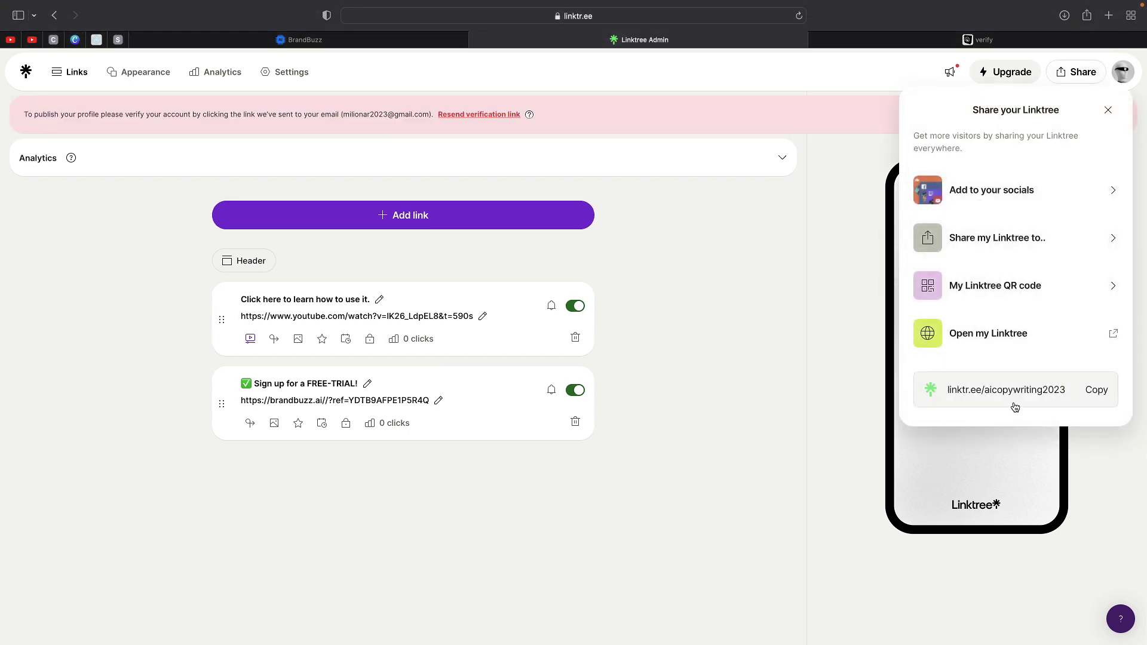
left_click(1096, 389)
left_click(749, 17)
key("super+v")
key("Return")
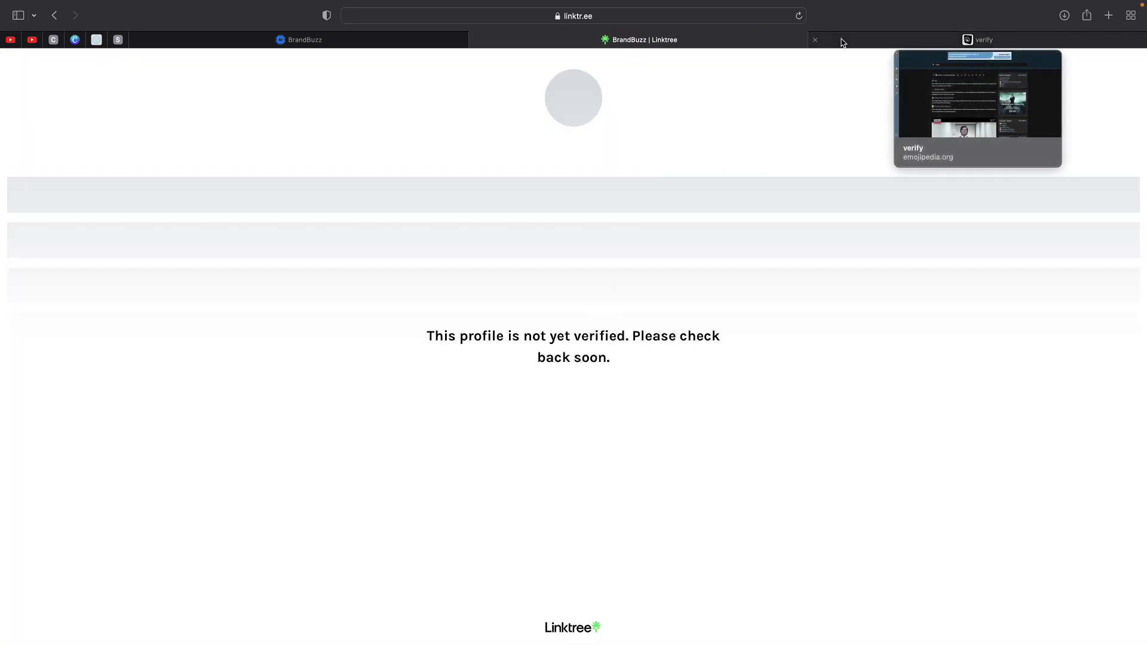
- Close the Linktree Verify tab, then expand the tutorial link and pause its embedded video
left_click(841, 40)
left_click(805, 41)
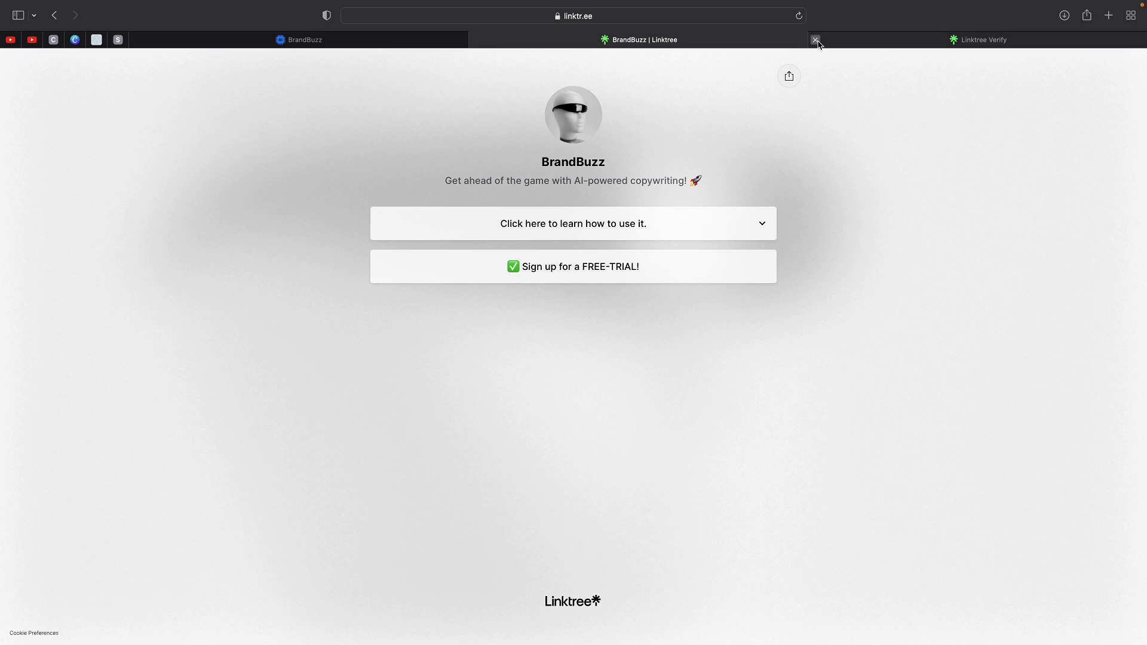
left_click(814, 39)
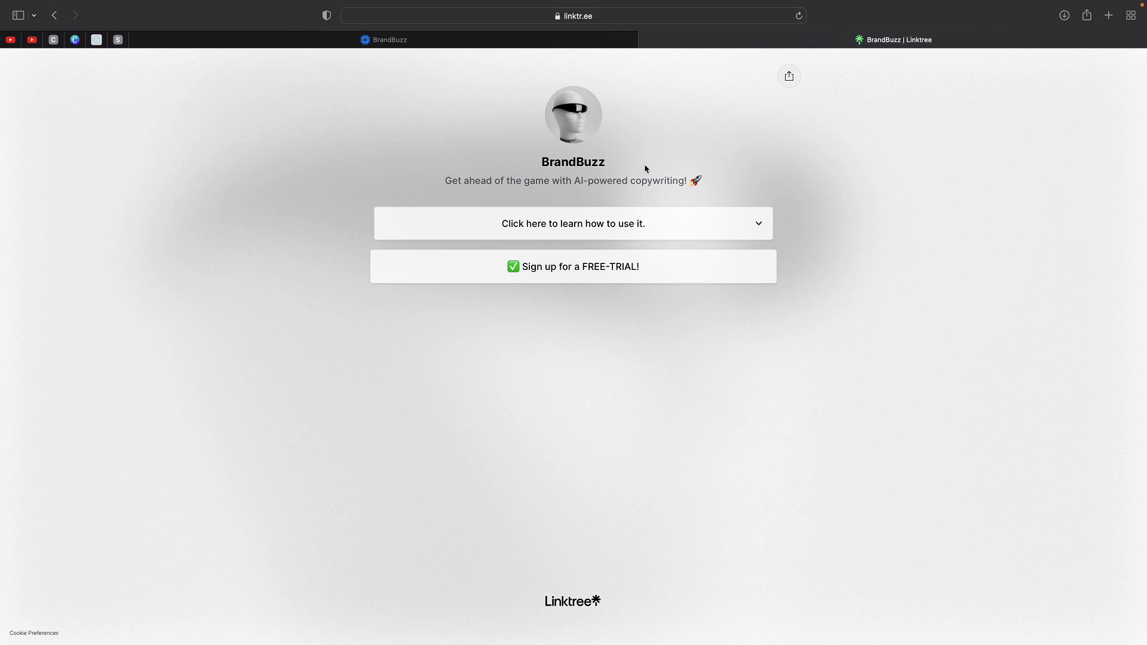
left_click(657, 232)
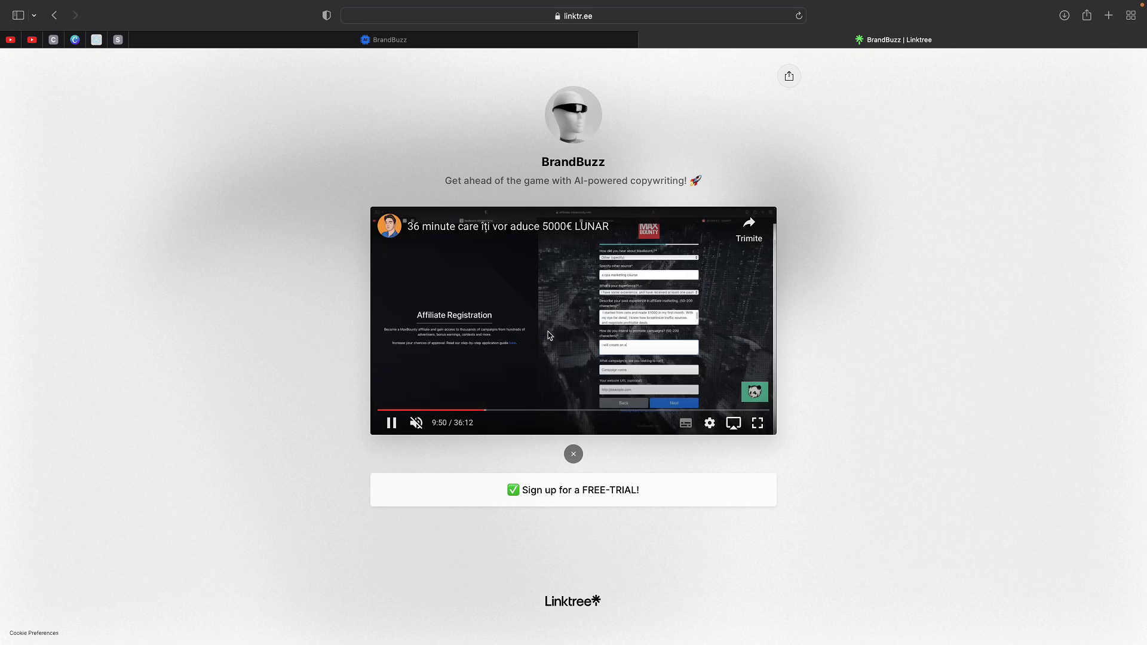
left_click(474, 366)
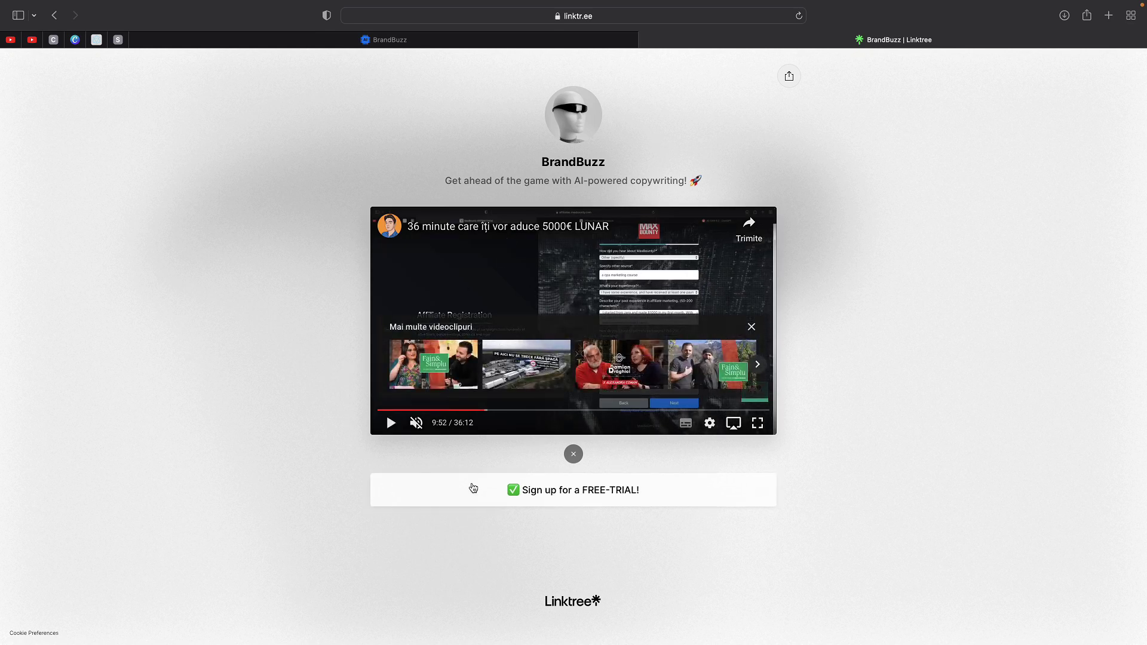
- Open the free-trial link and scroll through the brandbuzz.ai Prices section
left_click(541, 498)
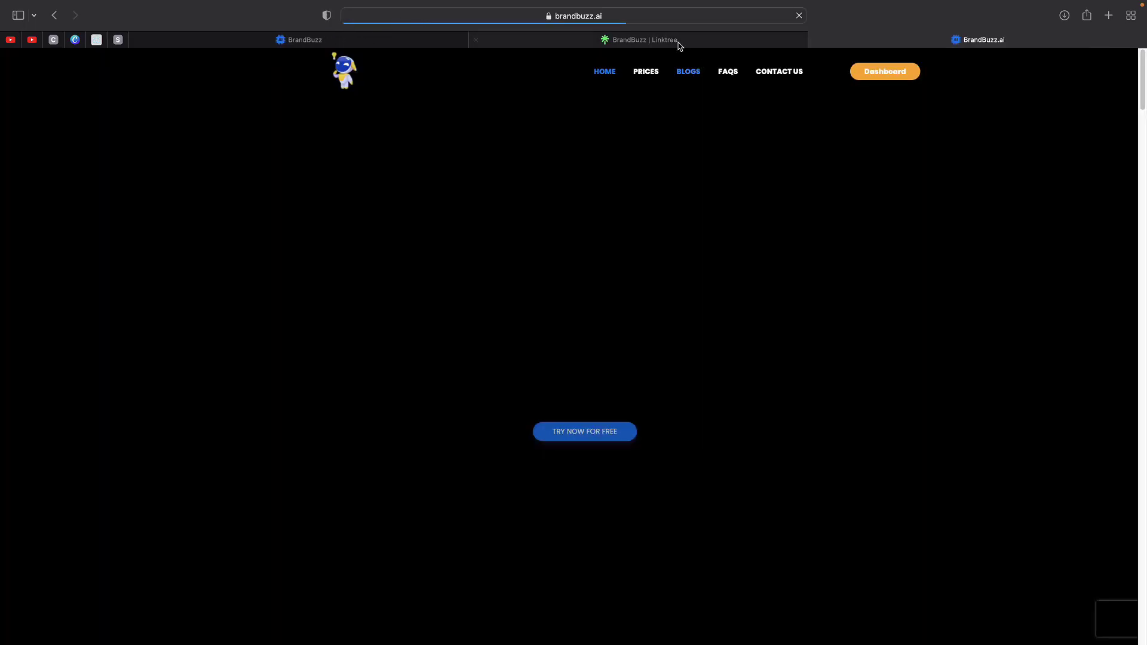
left_click(665, 17)
left_click(905, 147)
scroll(838, 230, "down", 20)
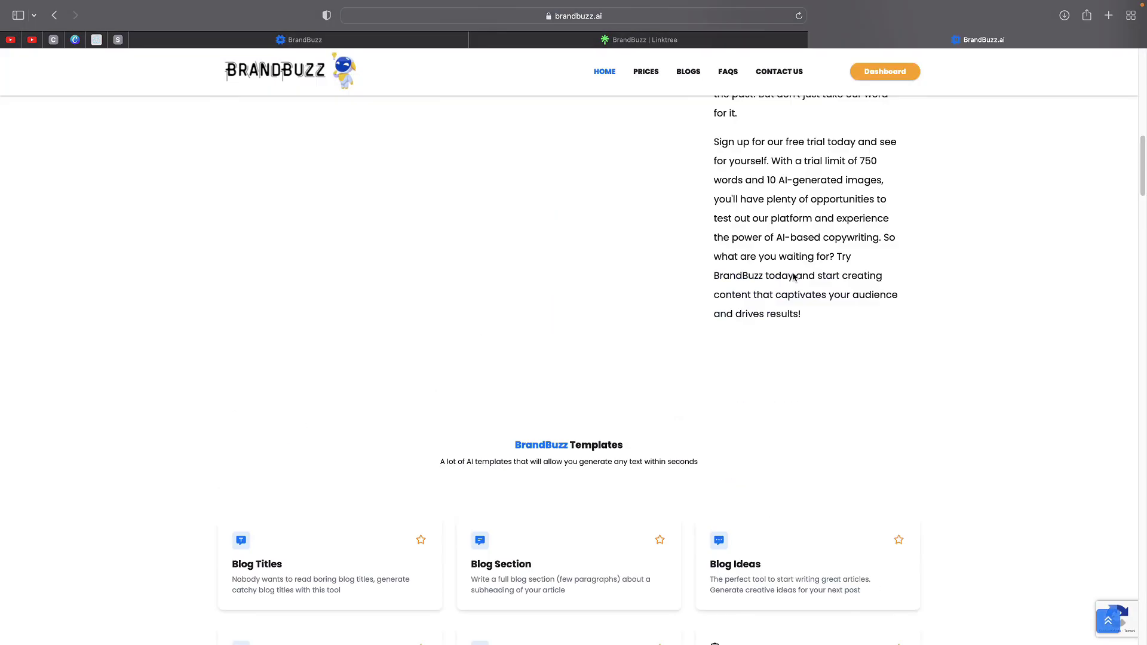
scroll(624, 291, "up", 20)
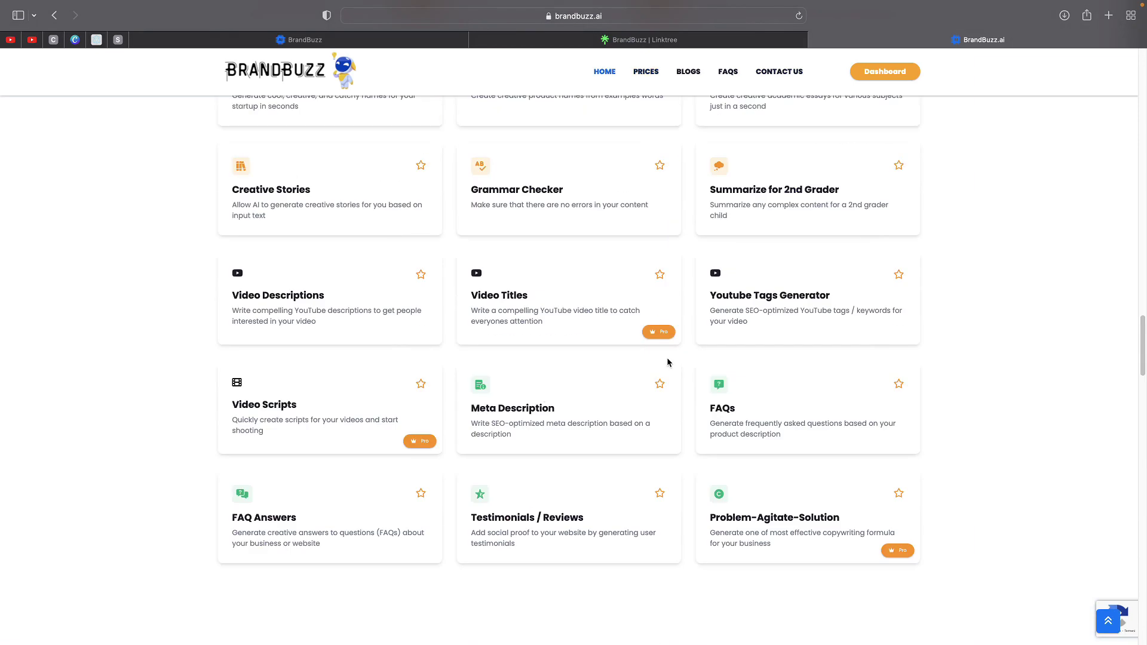
scroll(584, 428, "down", 10)
scroll(617, 384, "down", 10)
scroll(505, 400, "up", 7)
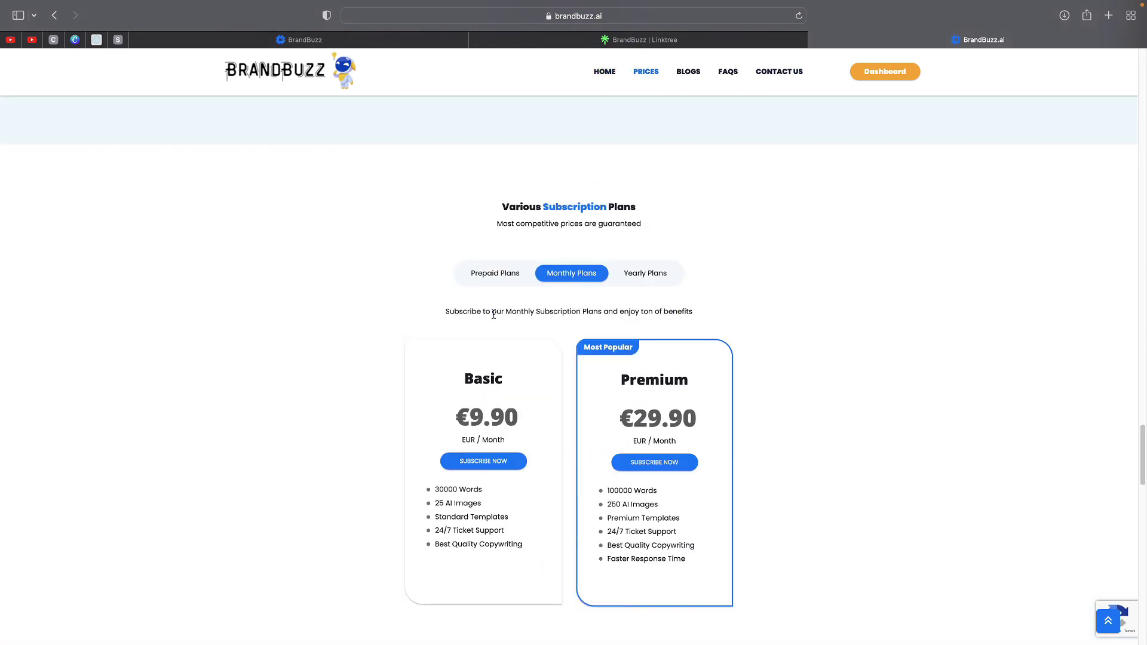
- Highlight the Premium plan's €29.90 price, then return to the BrandBuzz dashboard tab
double_click(621, 417)
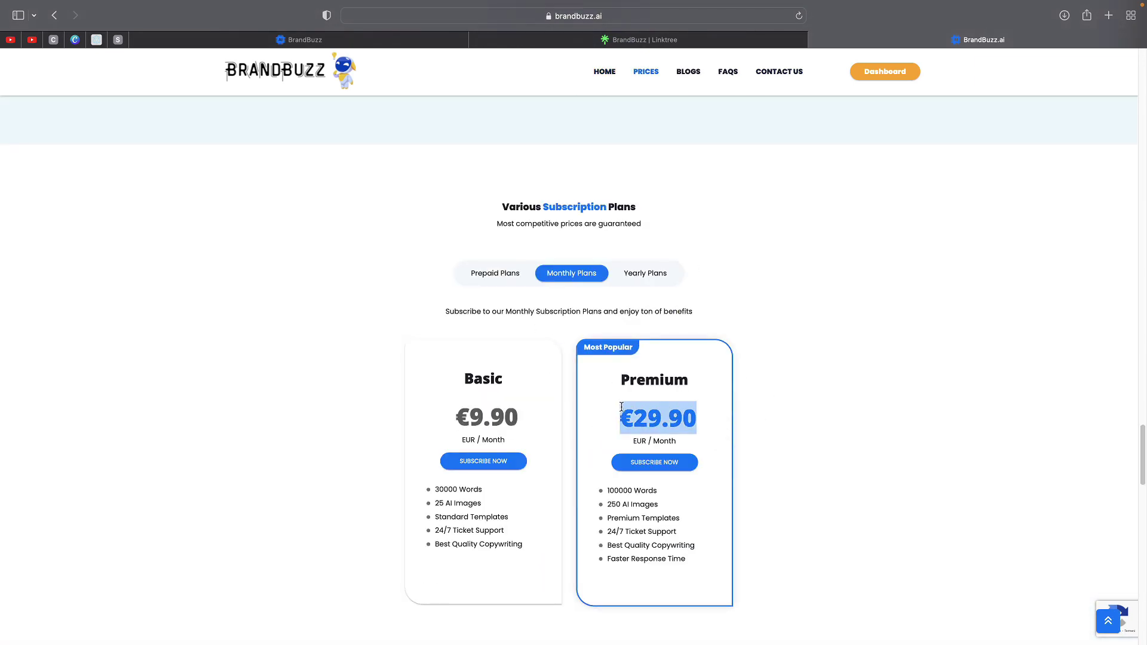
double_click(629, 375)
left_click(635, 410)
scroll(657, 425, "down", 1)
scroll(695, 425, "down", 10)
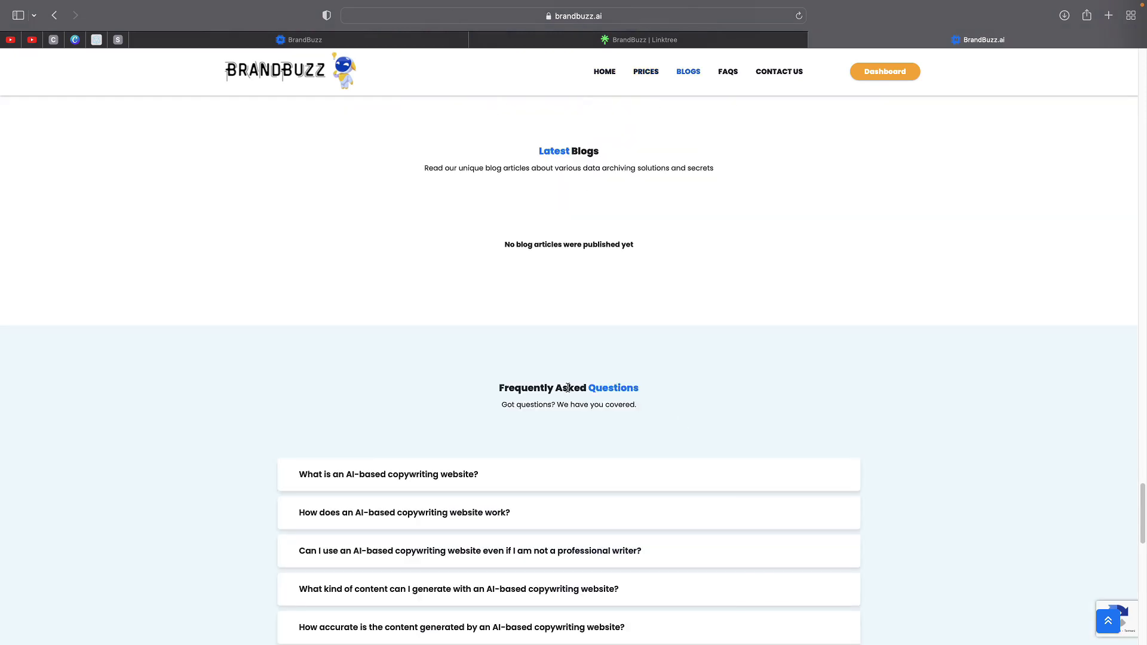
left_click(412, 40)
scroll(459, 363, "down", 1)
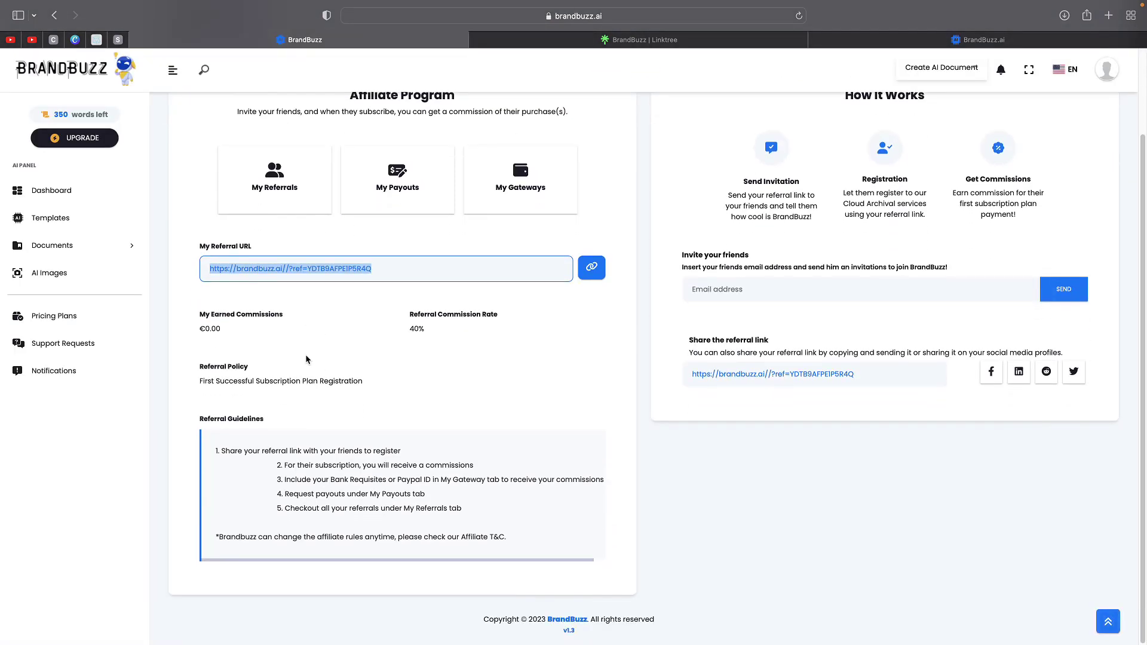
- View the BrandBuzz account profile page, then go back to the Affiliate Program page
left_click(397, 185)
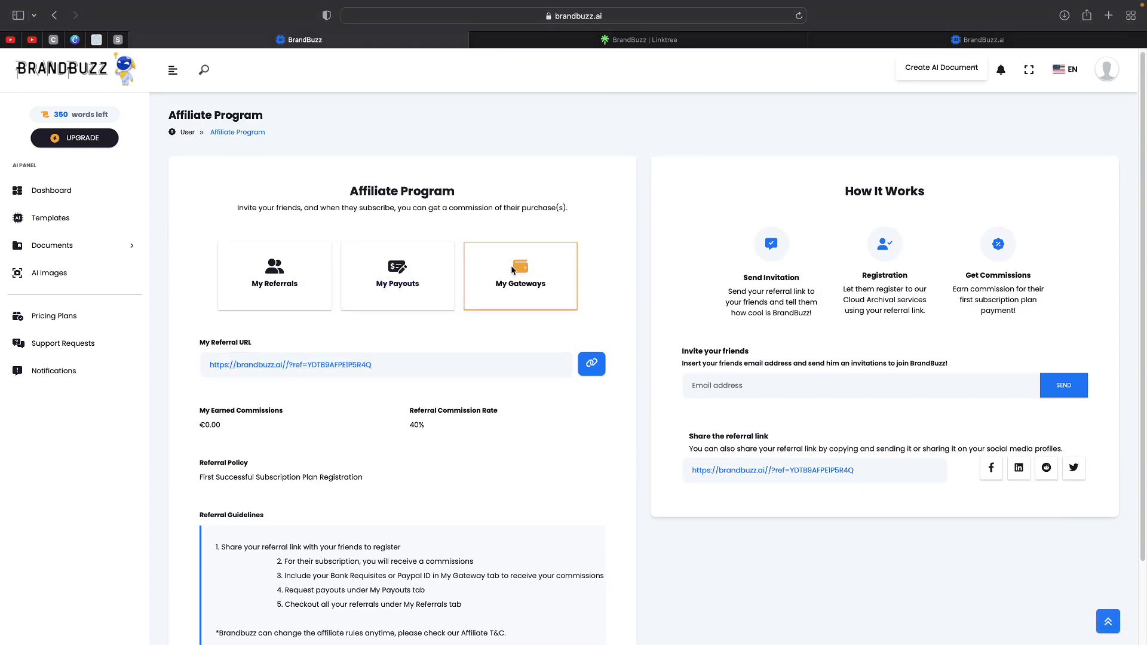
scroll(584, 302, "down", 2)
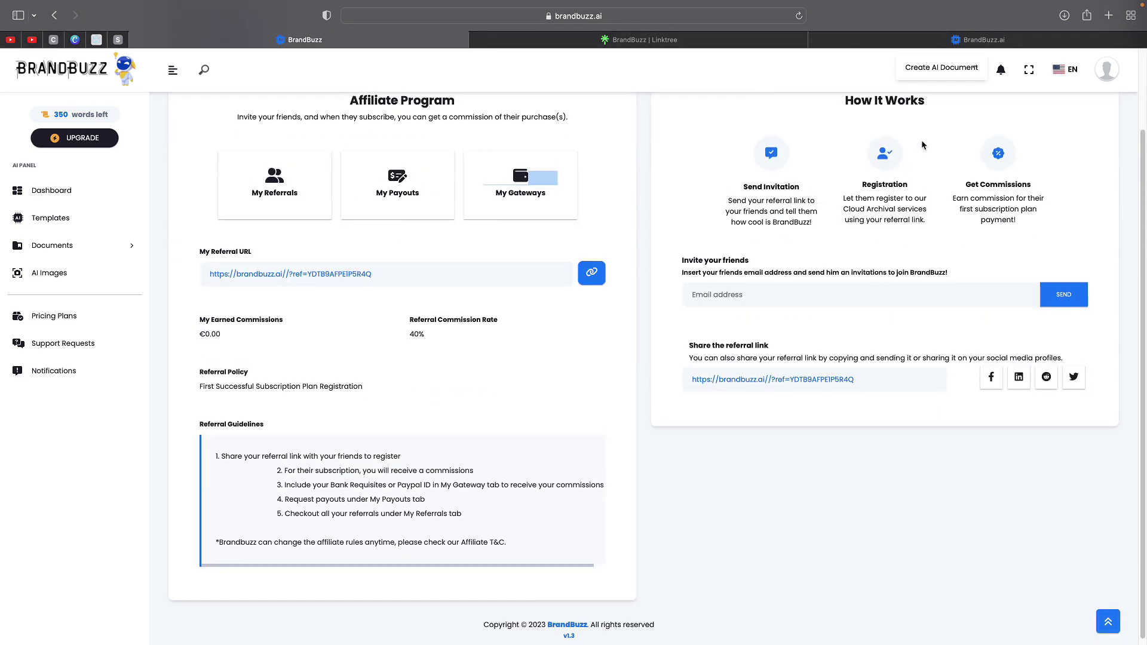
left_click(1093, 78)
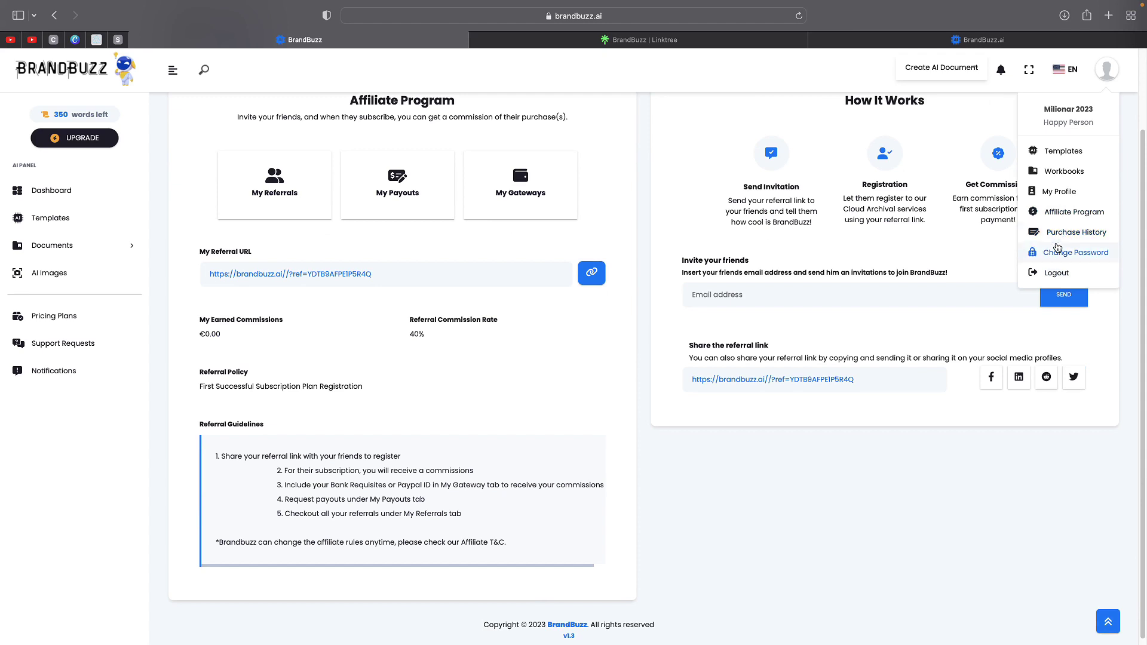
scroll(1058, 239, "up", 3)
left_click(1061, 210)
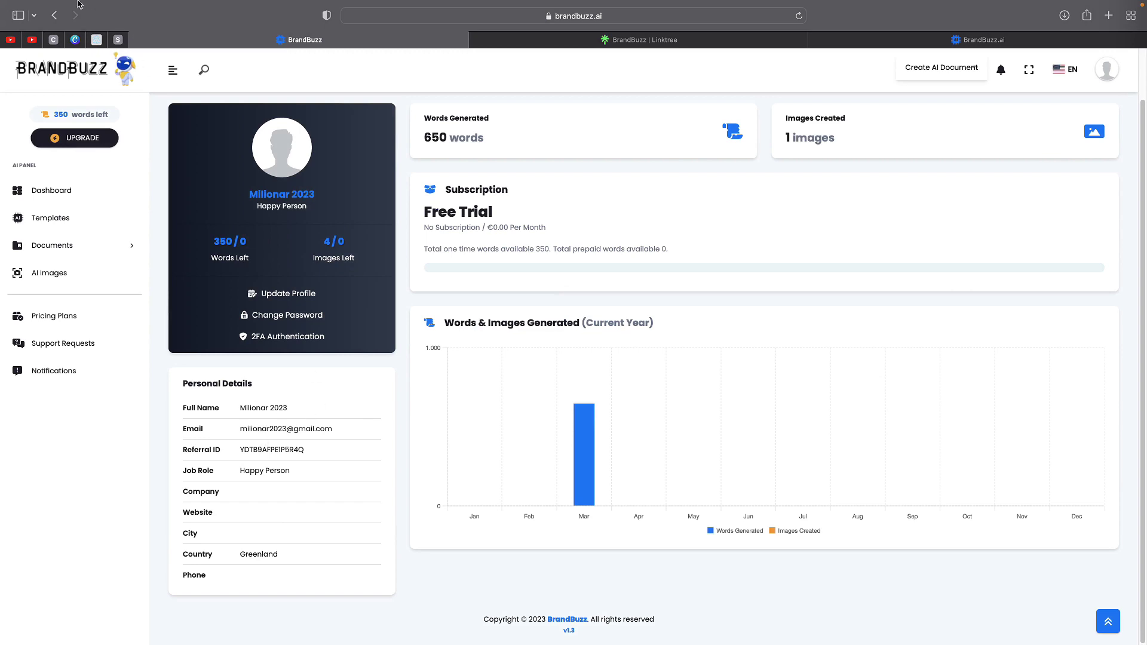
left_click(54, 15)
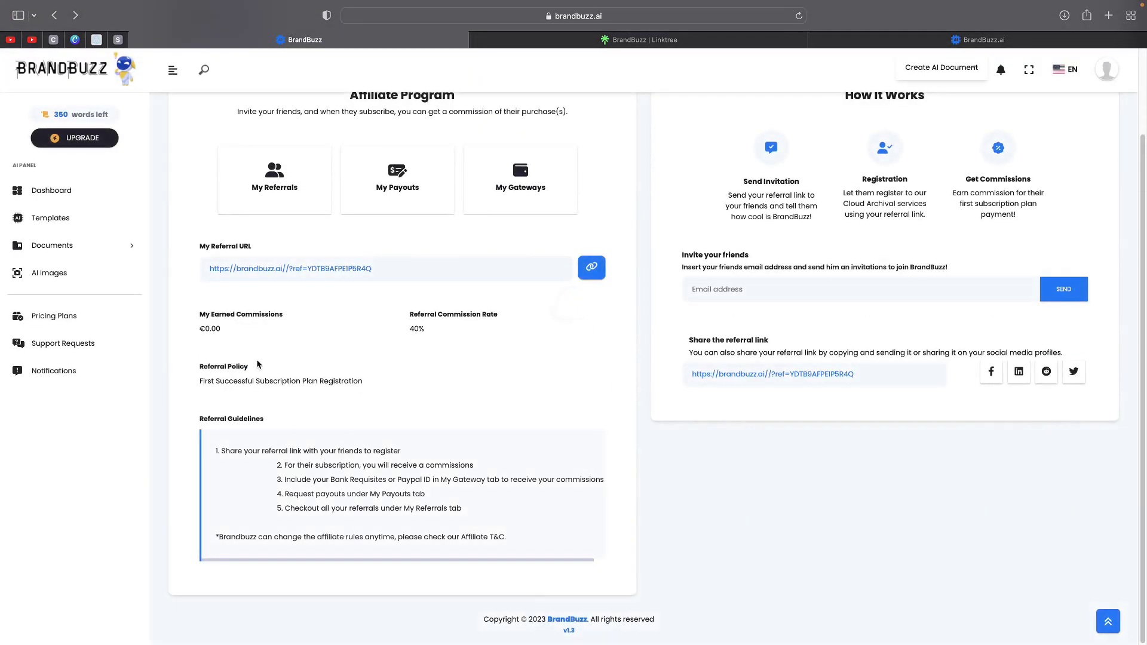
- Create a new payout request with a total request amount of 50
left_click(397, 177)
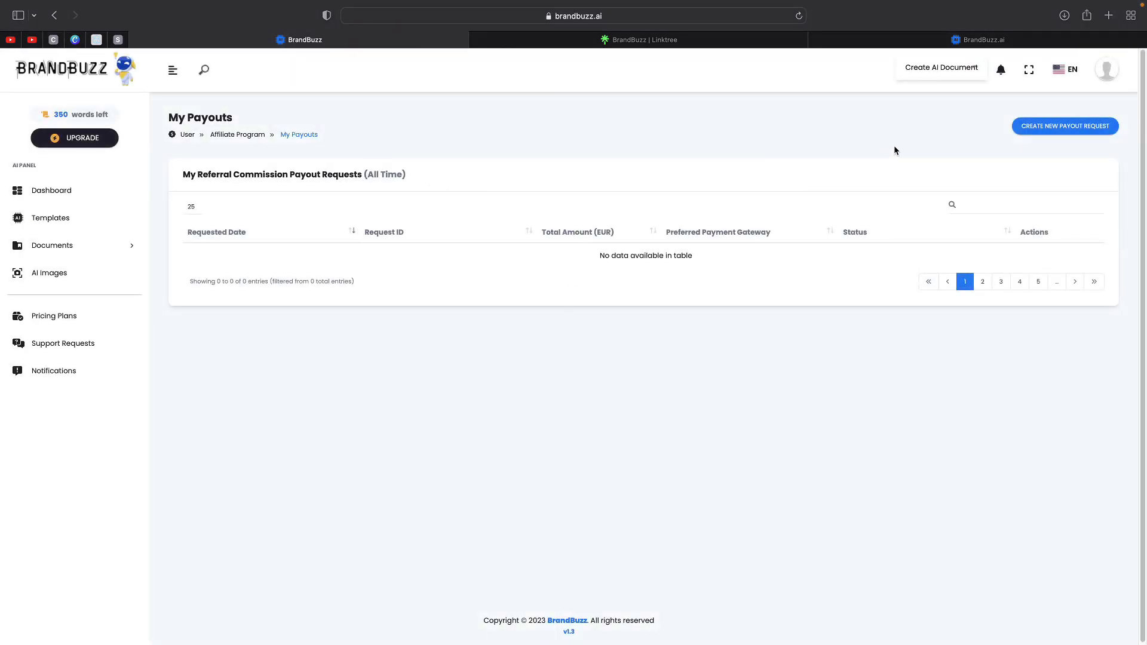
left_click(1052, 135)
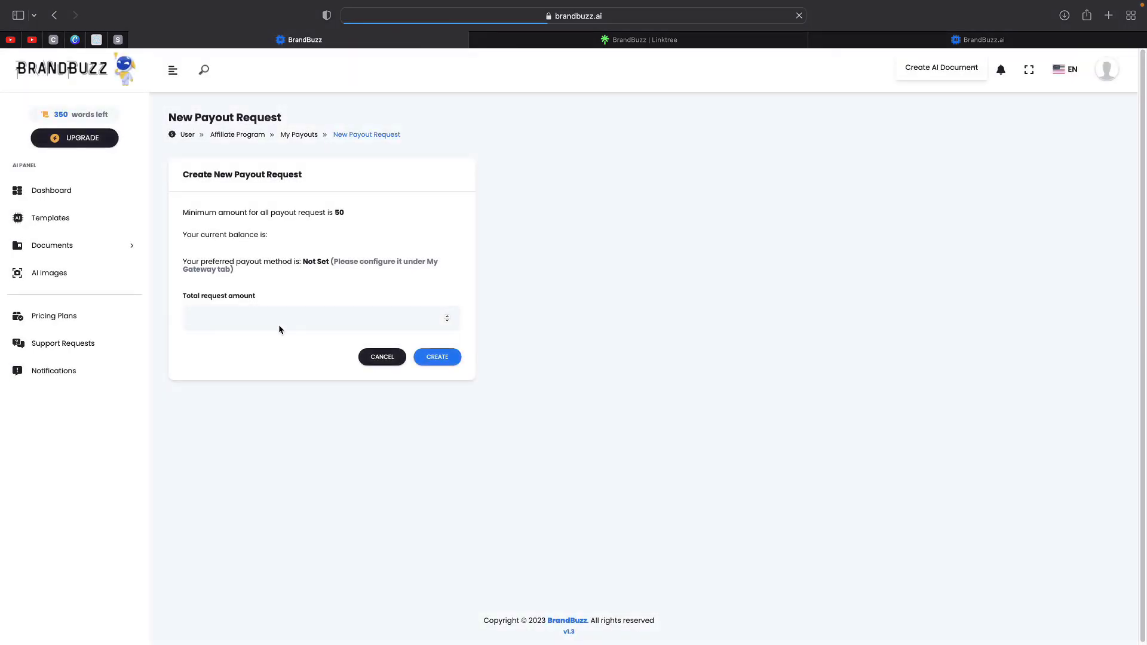
left_click(266, 324)
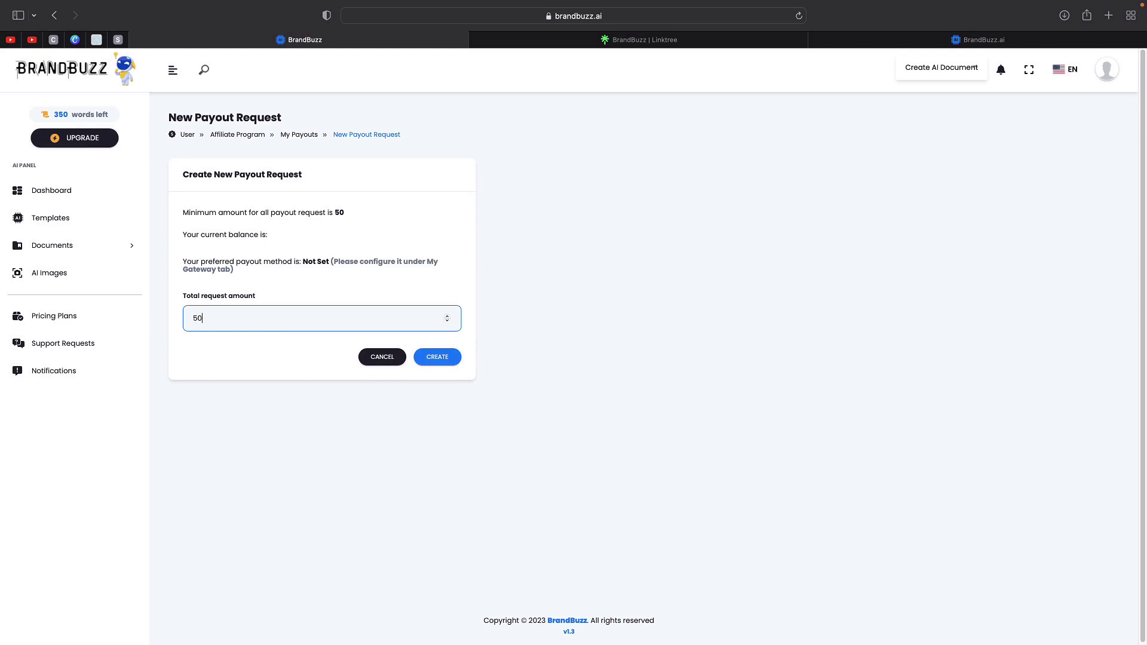
left_click(319, 258)
left_click_drag(382, 258, 446, 268)
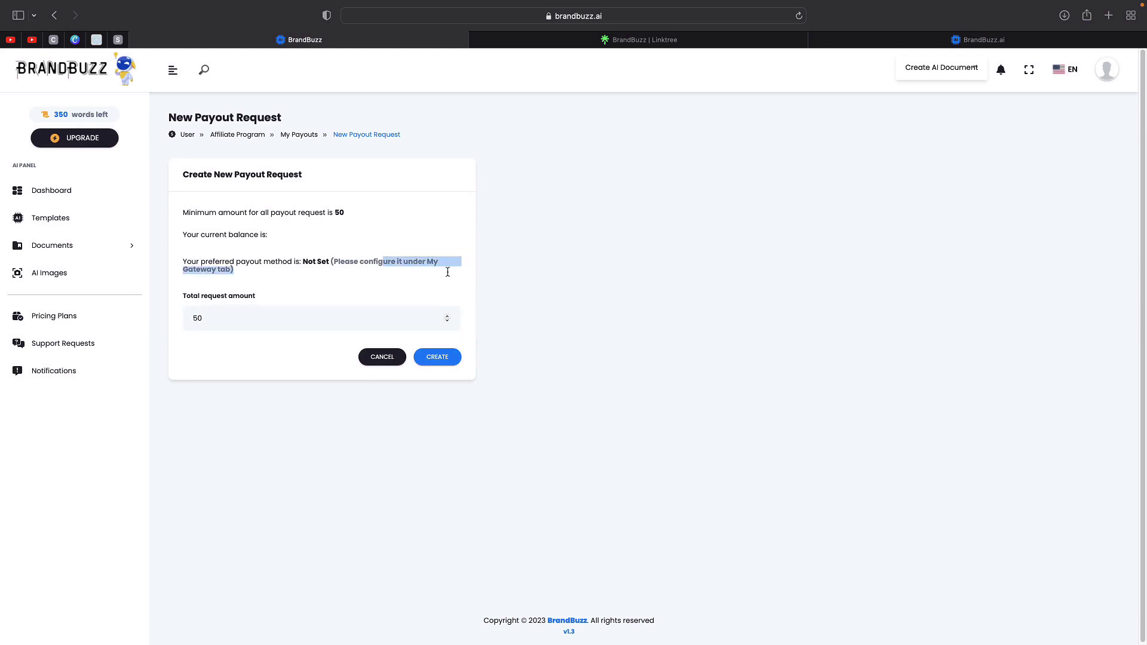
left_click(205, 283)
triple_click(191, 260)
left_click(330, 278)
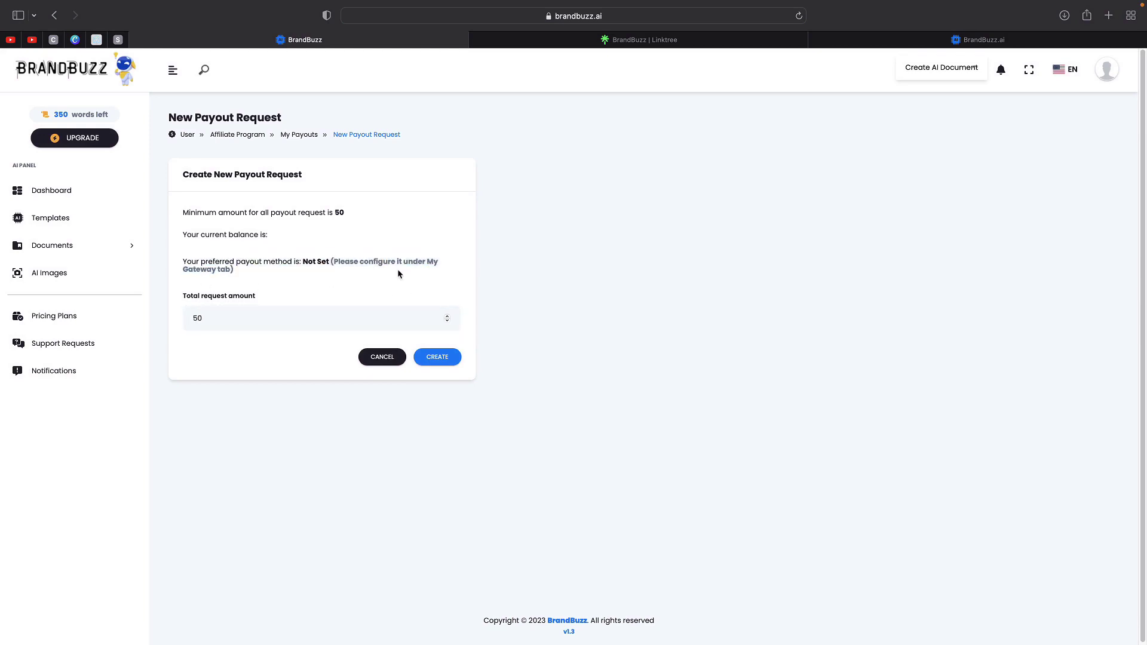
mouse_move(788, 3)
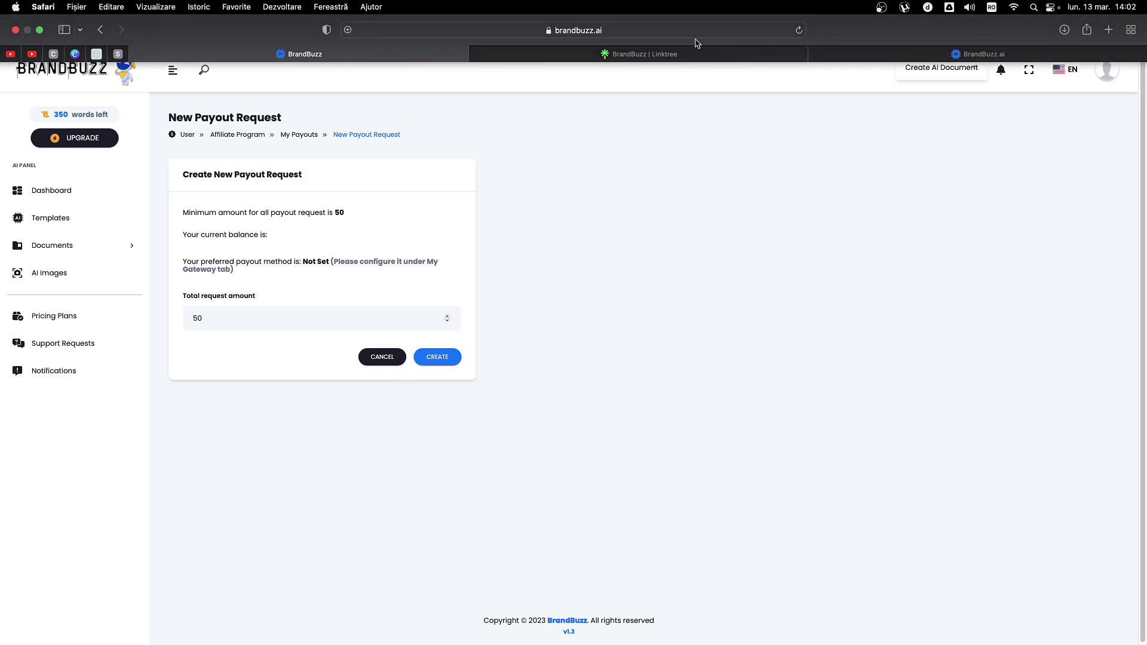
- Scroll through TikTok's popular 'best ai' video results, then go back to the 'copywriting ai' search
mouse_move(584, 38)
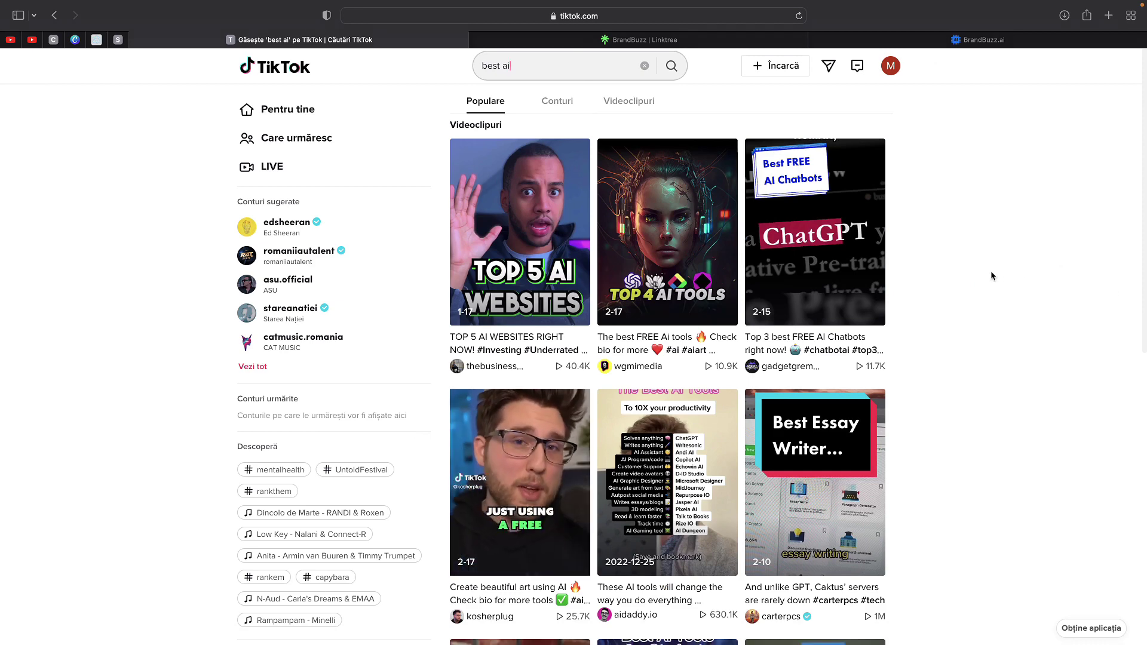
scroll(984, 271, "down", 5)
scroll(988, 290, "up", 5)
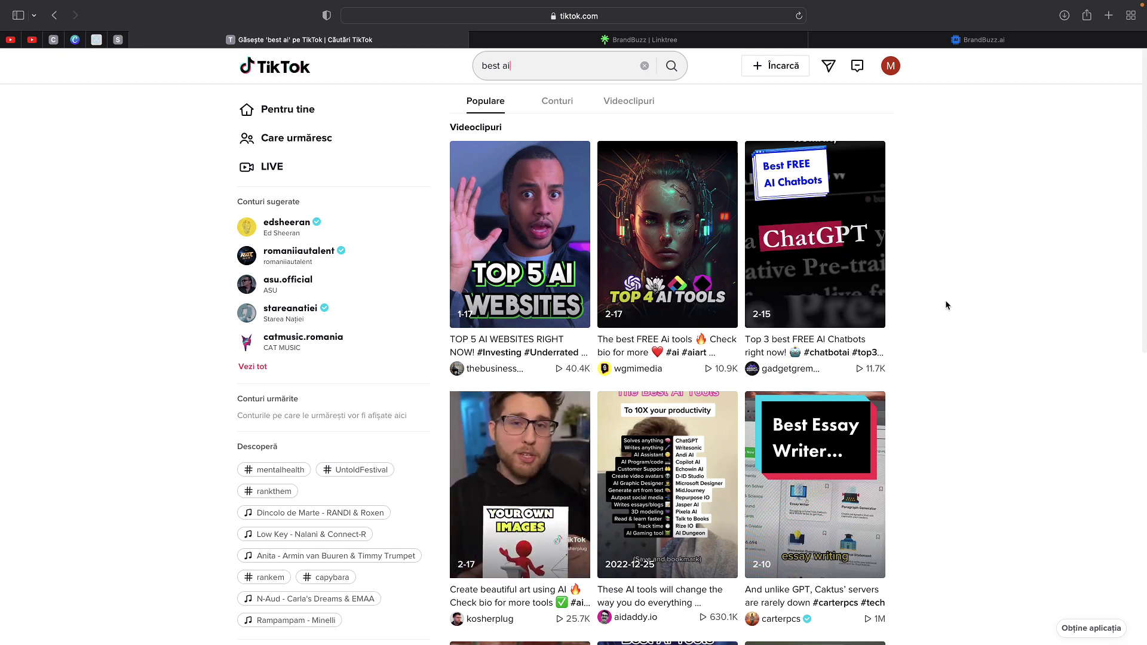
mouse_move(871, 293)
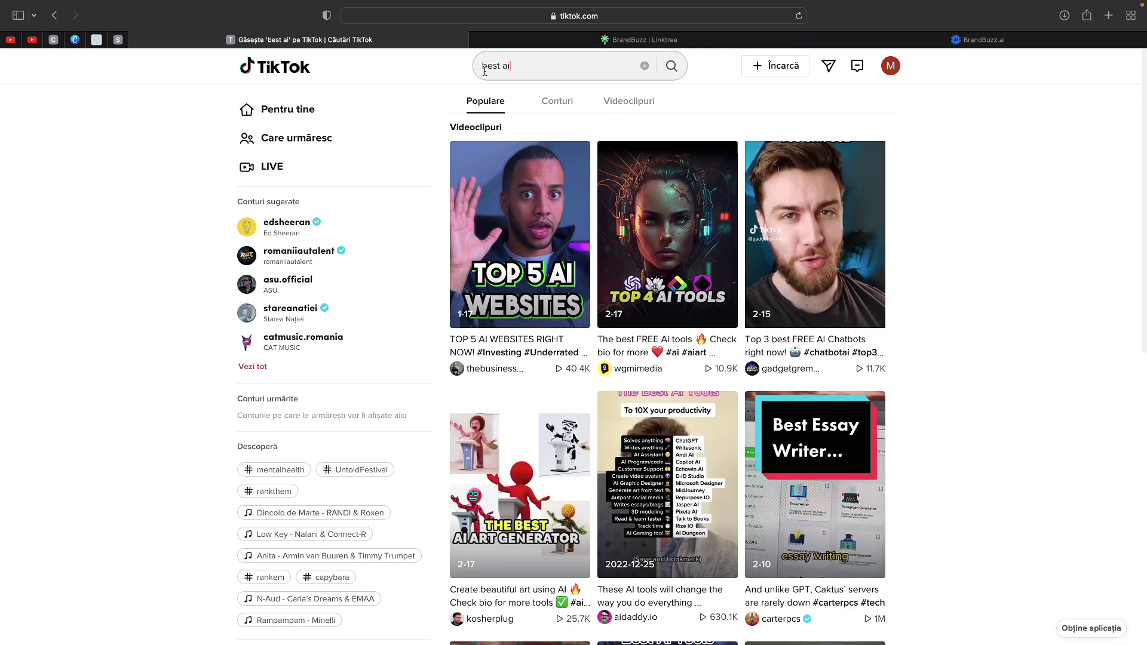
mouse_move(501, 294)
scroll(659, 275, "down", 1)
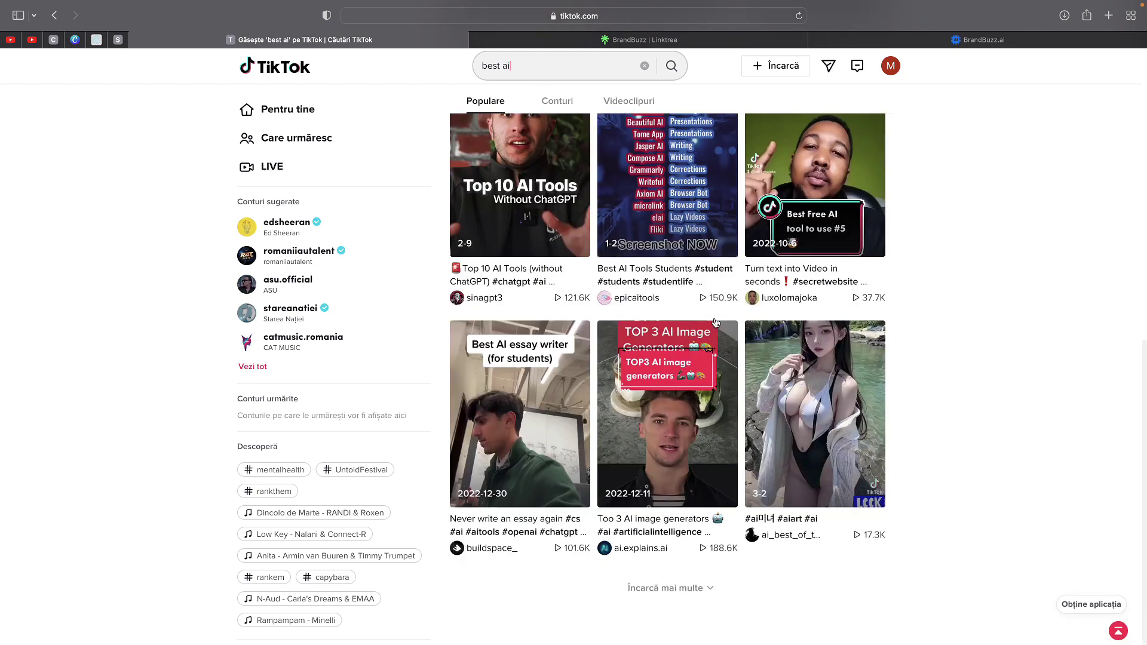
key("super+bracketleft")
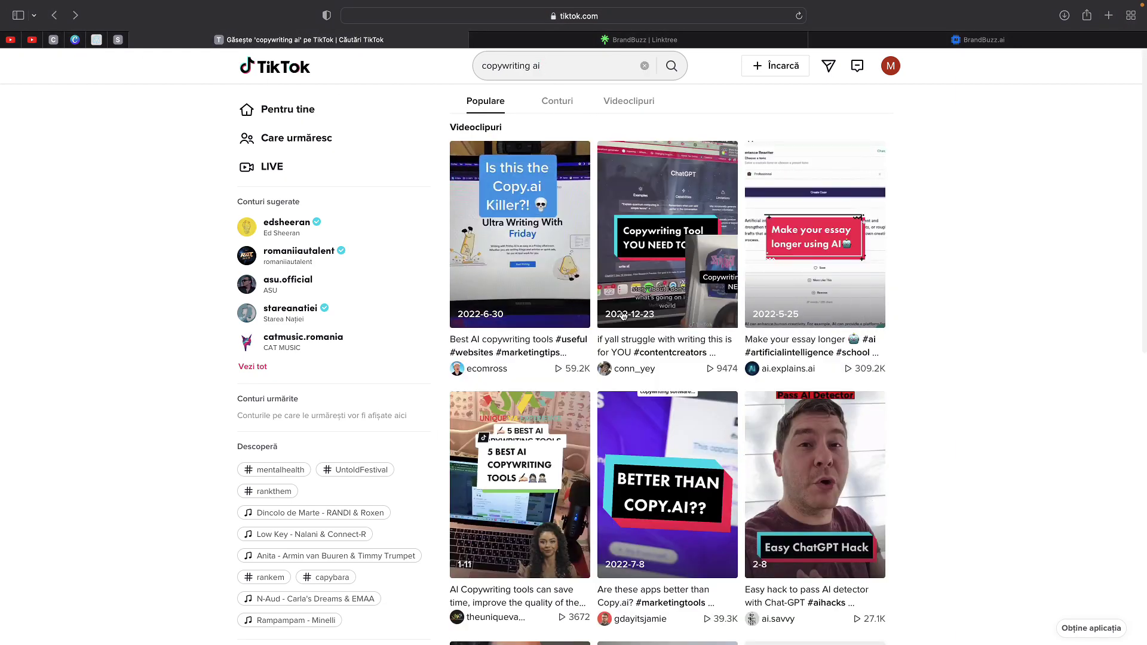
scroll(648, 385, "down", 10)
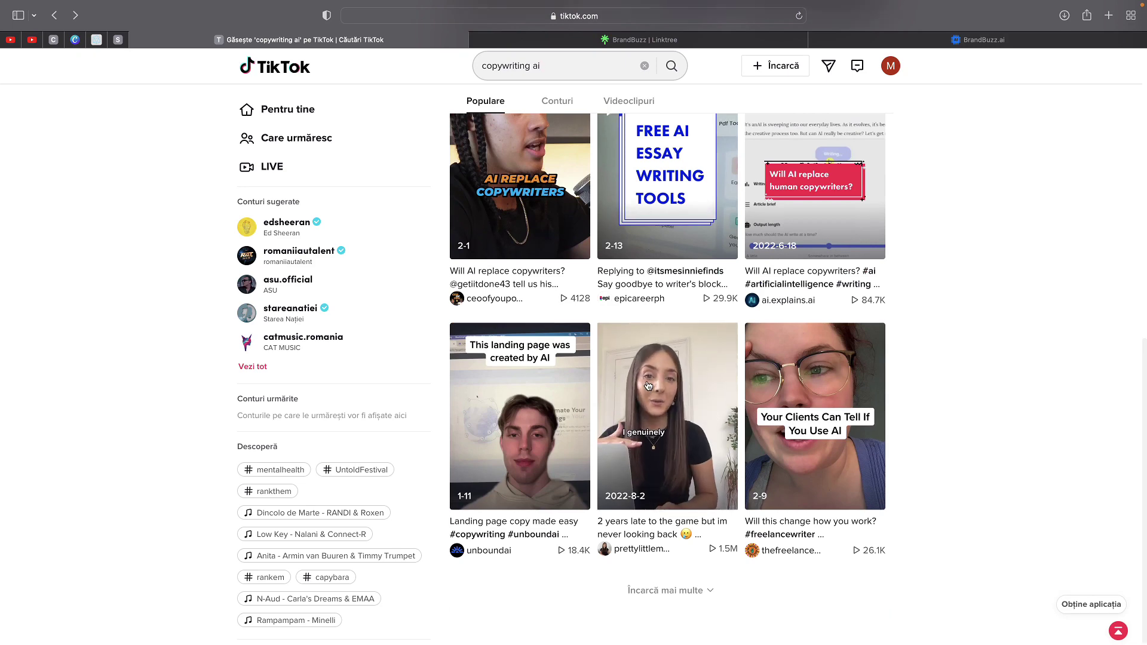
scroll(648, 385, "up", 10)
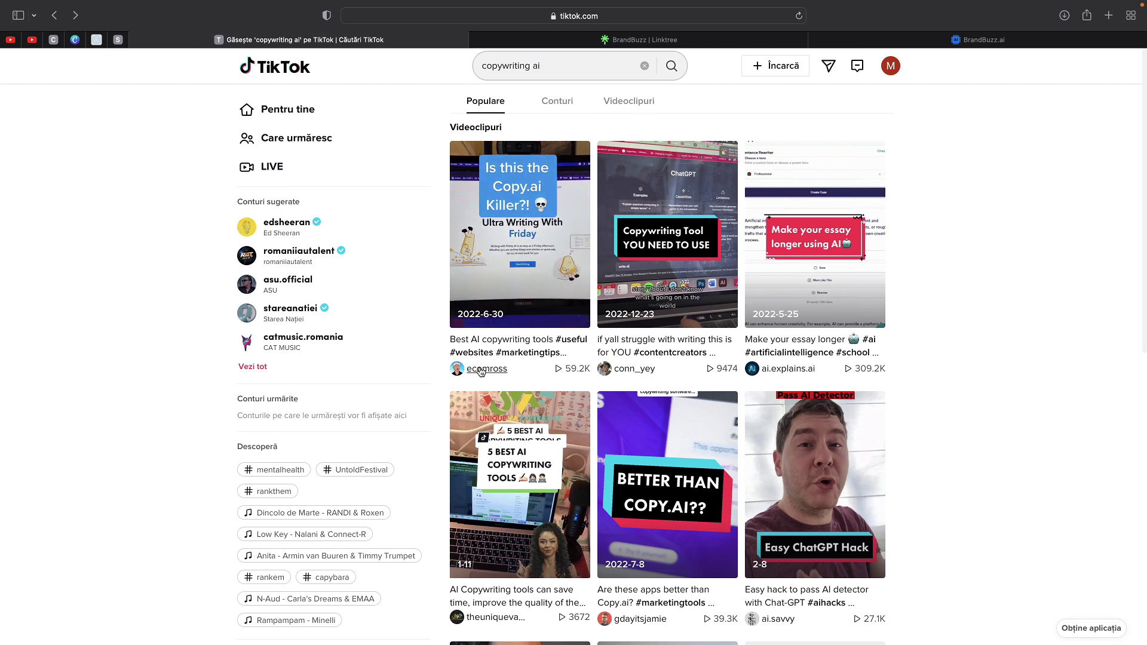
left_click(554, 267)
mouse_move(808, 616)
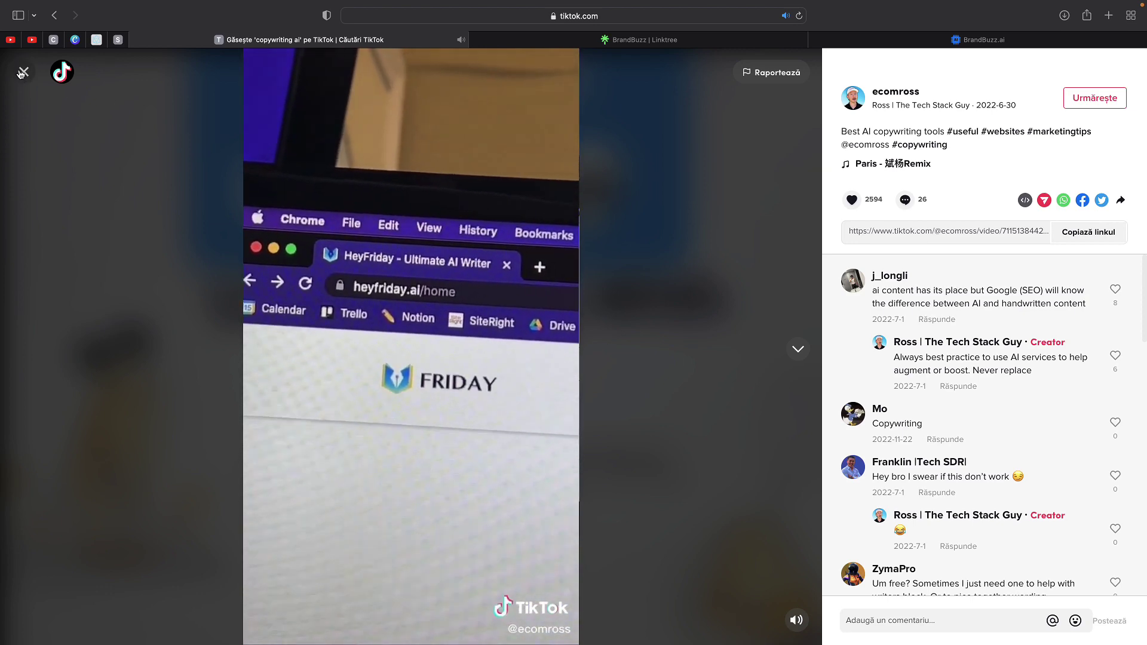
left_click(23, 72)
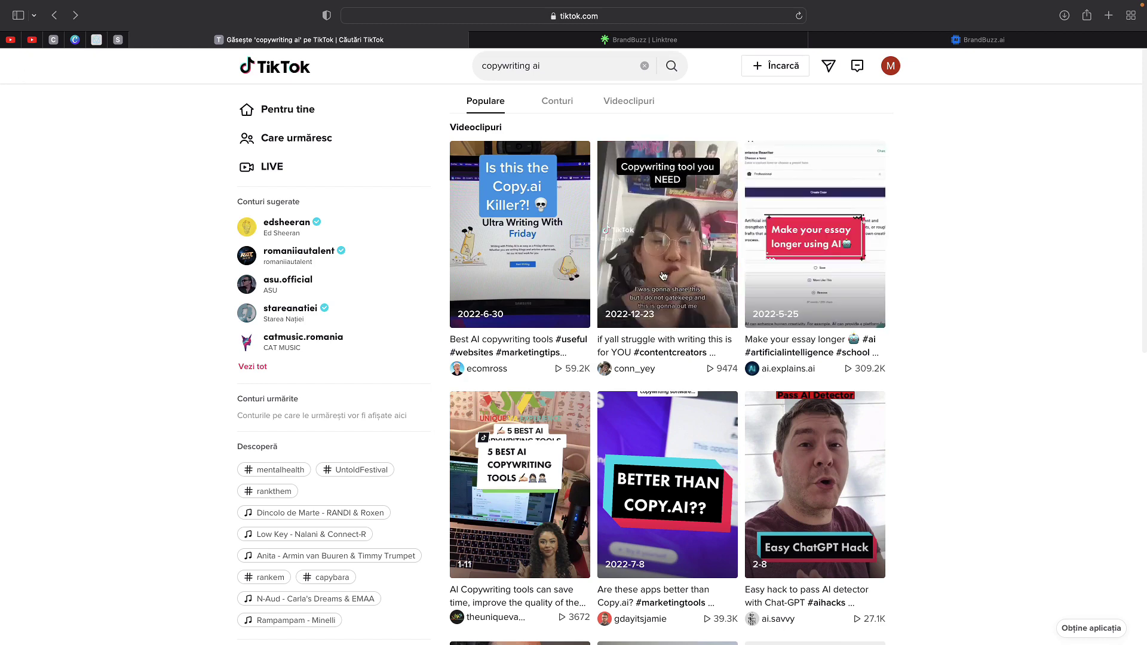